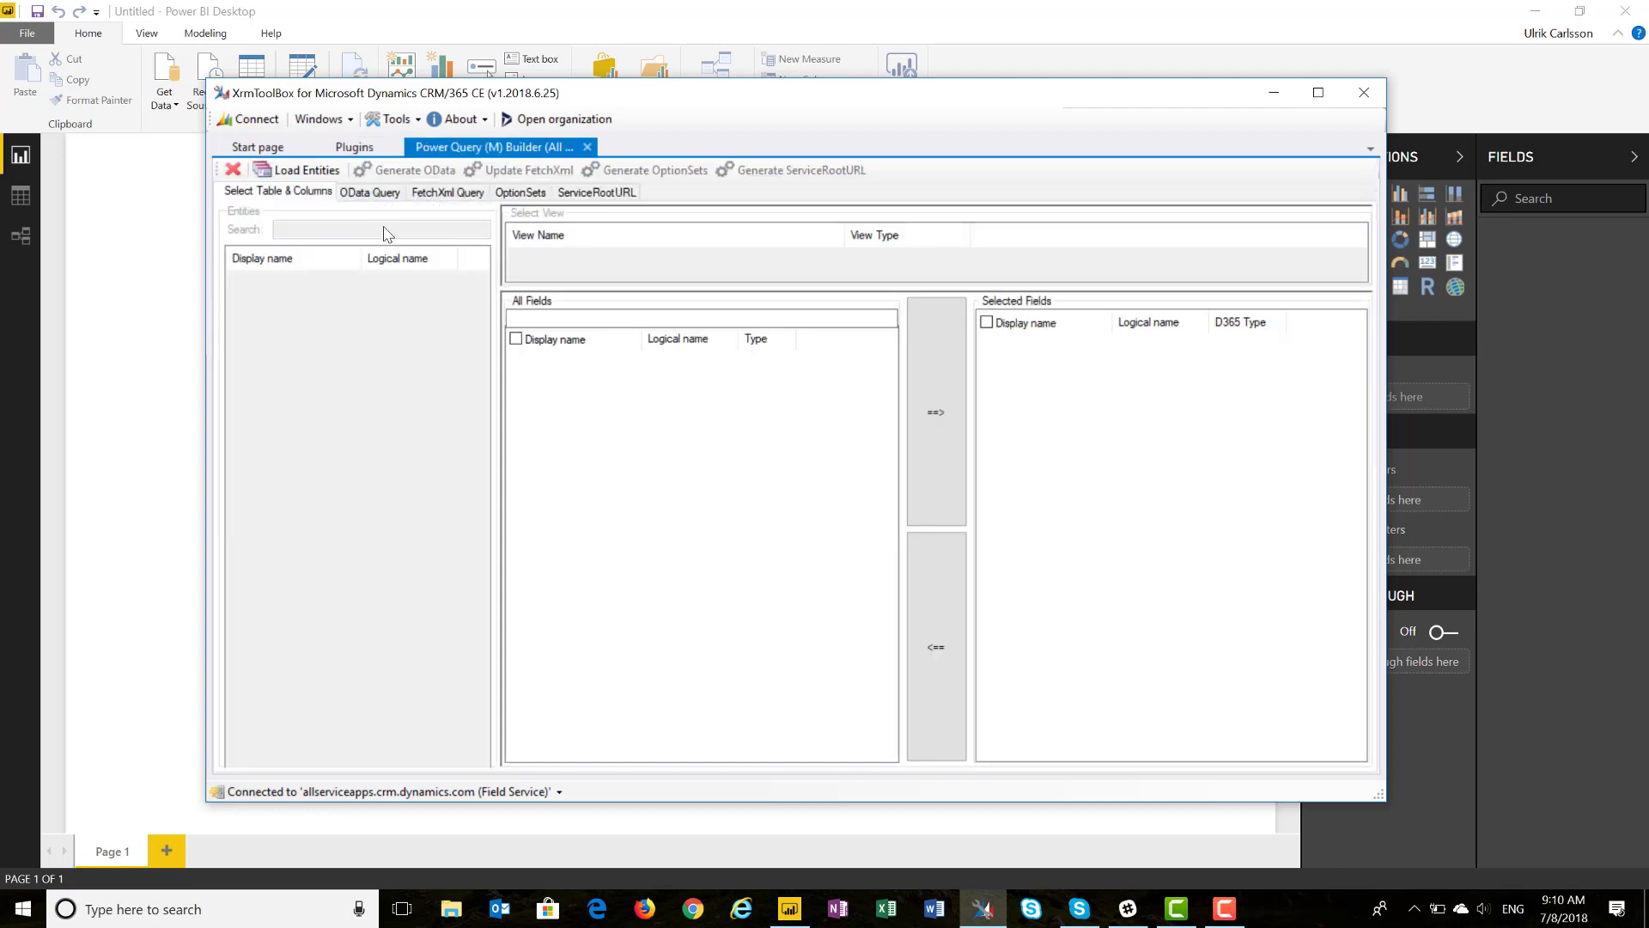
Step: Load the Dynamics entities, filter them by "oppo" and select the Opportunity entity
left_click(299, 169)
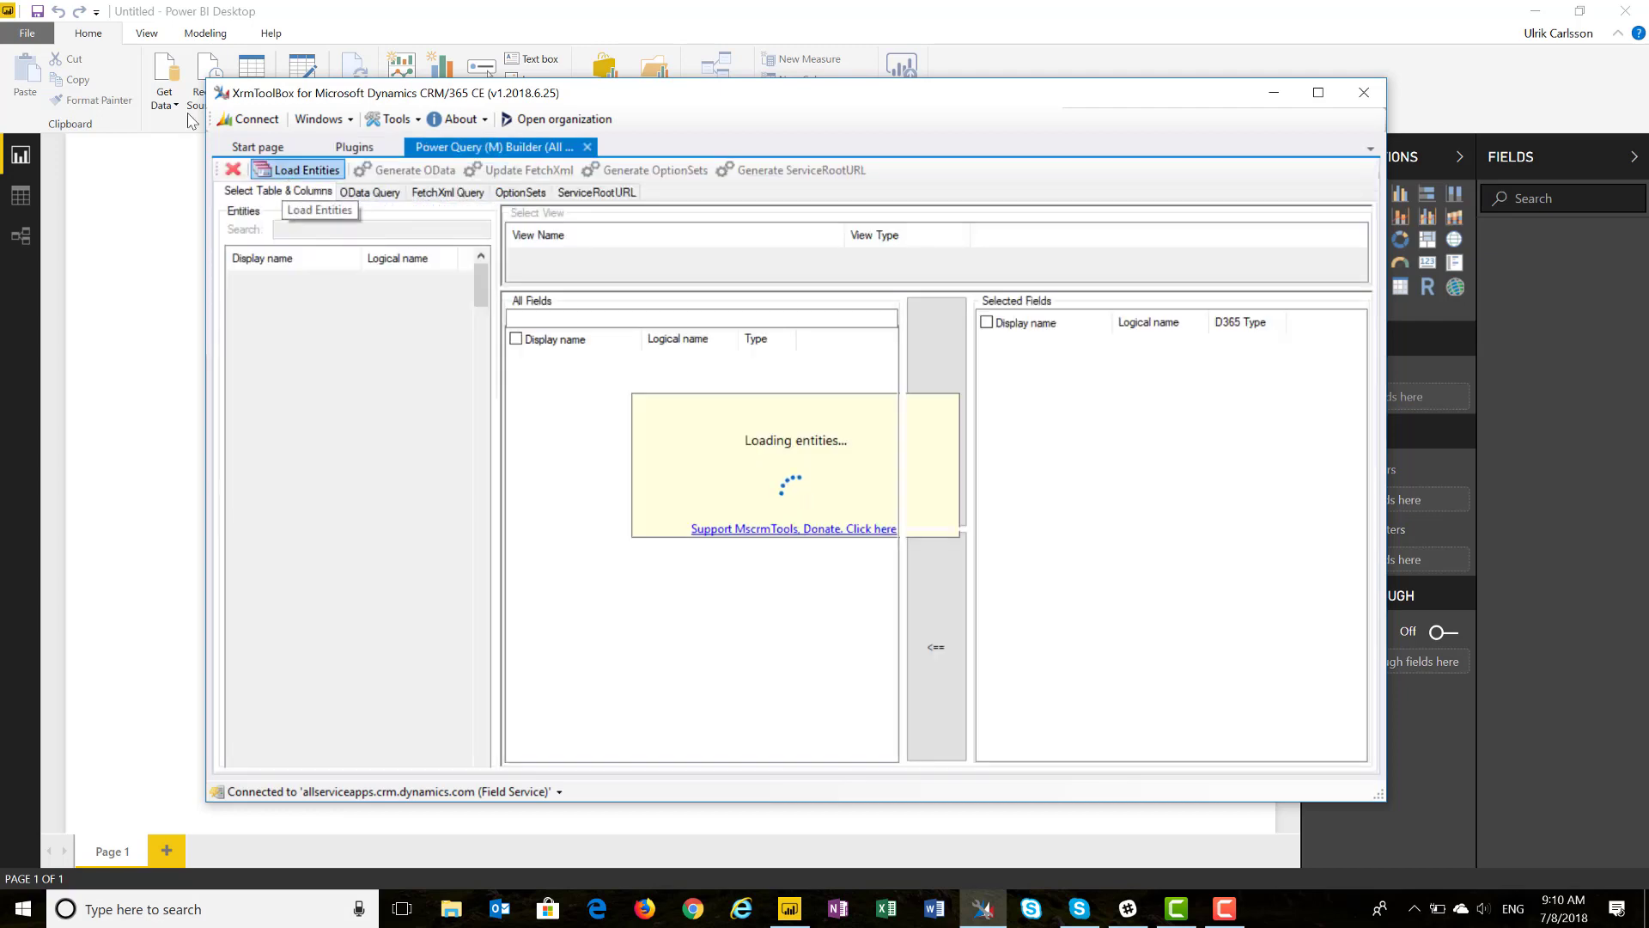
left_click(315, 228)
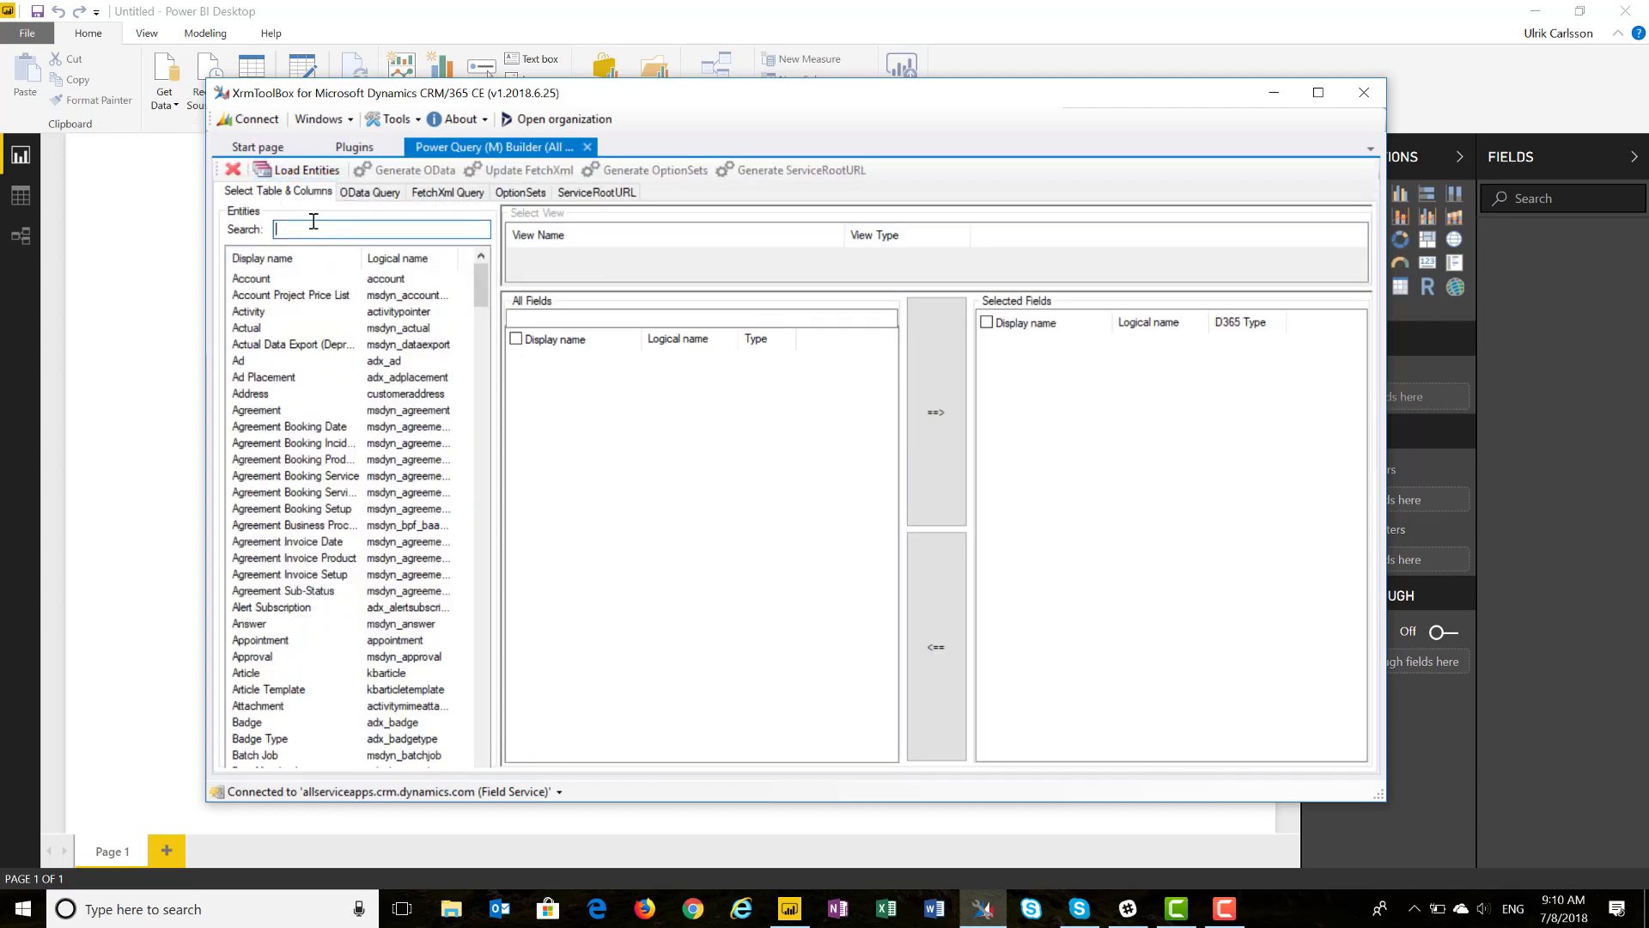
type("oppo")
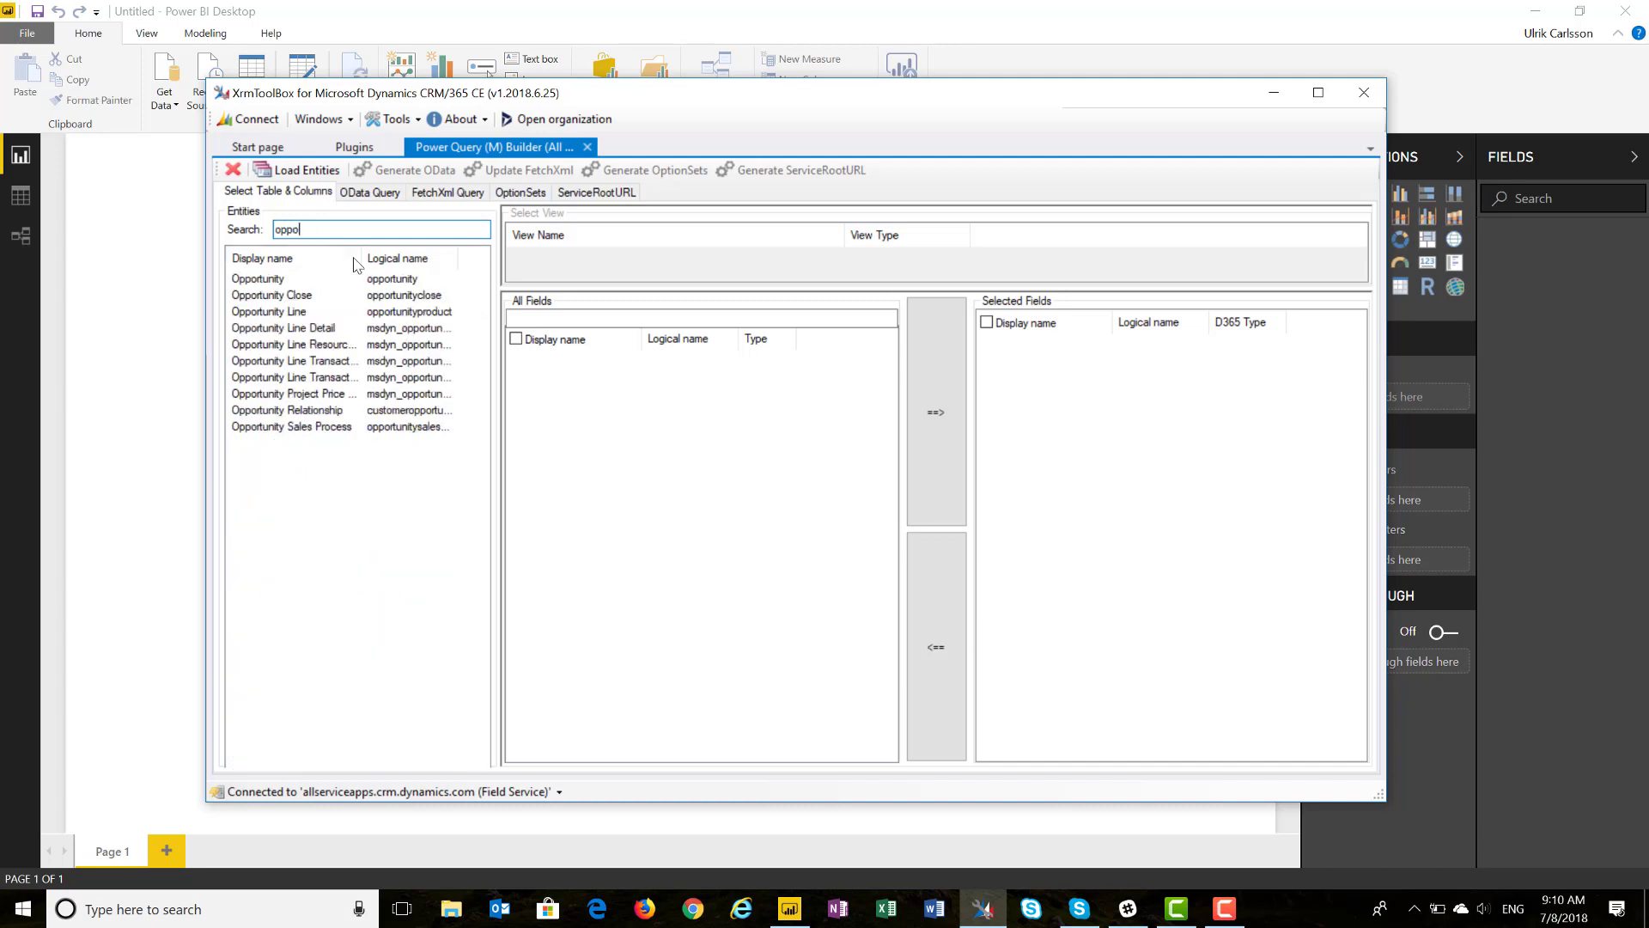
left_click(338, 281)
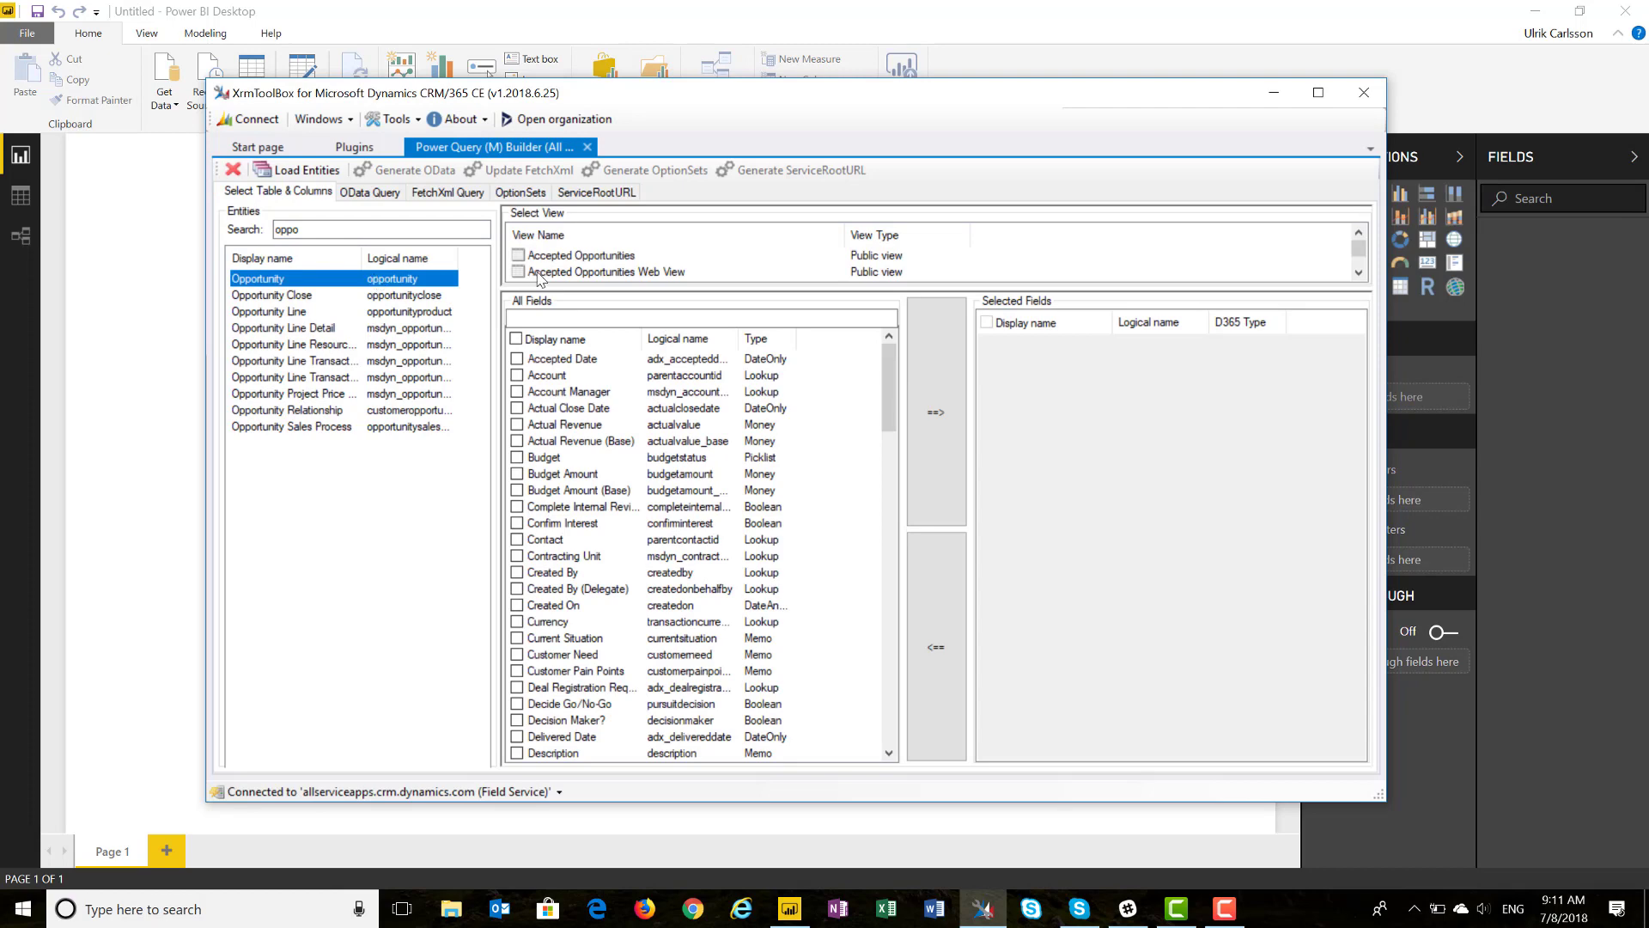
Step: Enlarge the view list and select the "Open Opportunities Power Query Builder Demo" user view to bring in its fields
left_click_drag(892, 287, 854, 401)
scroll(817, 339, "down", 6)
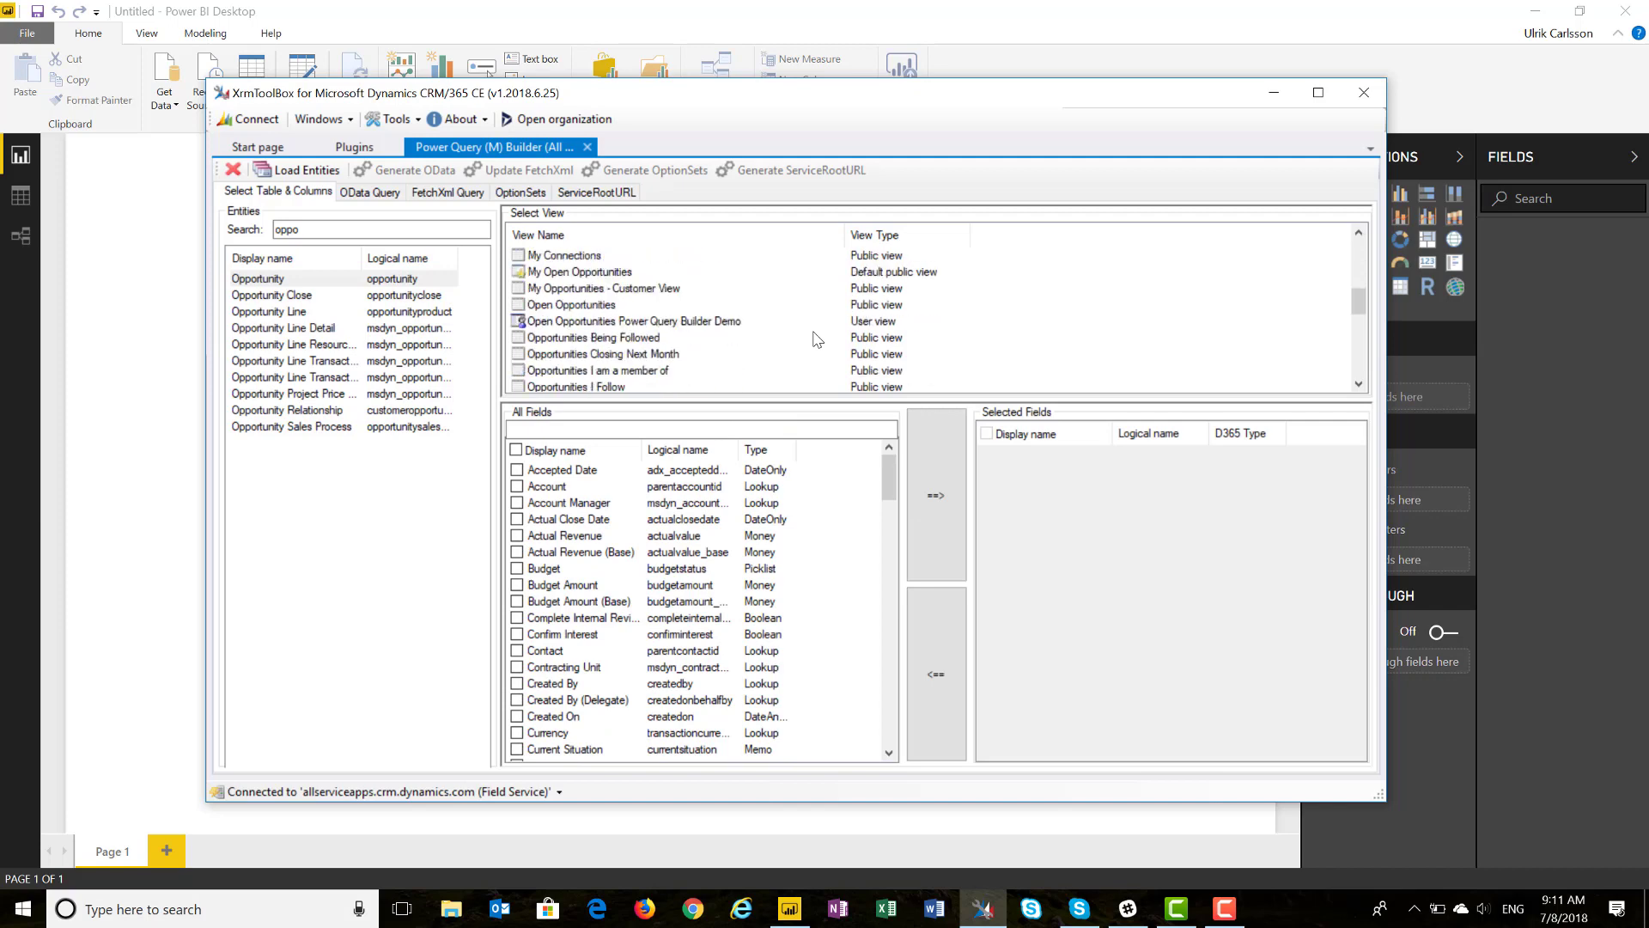
scroll(817, 339, "up", 1)
left_click(719, 322)
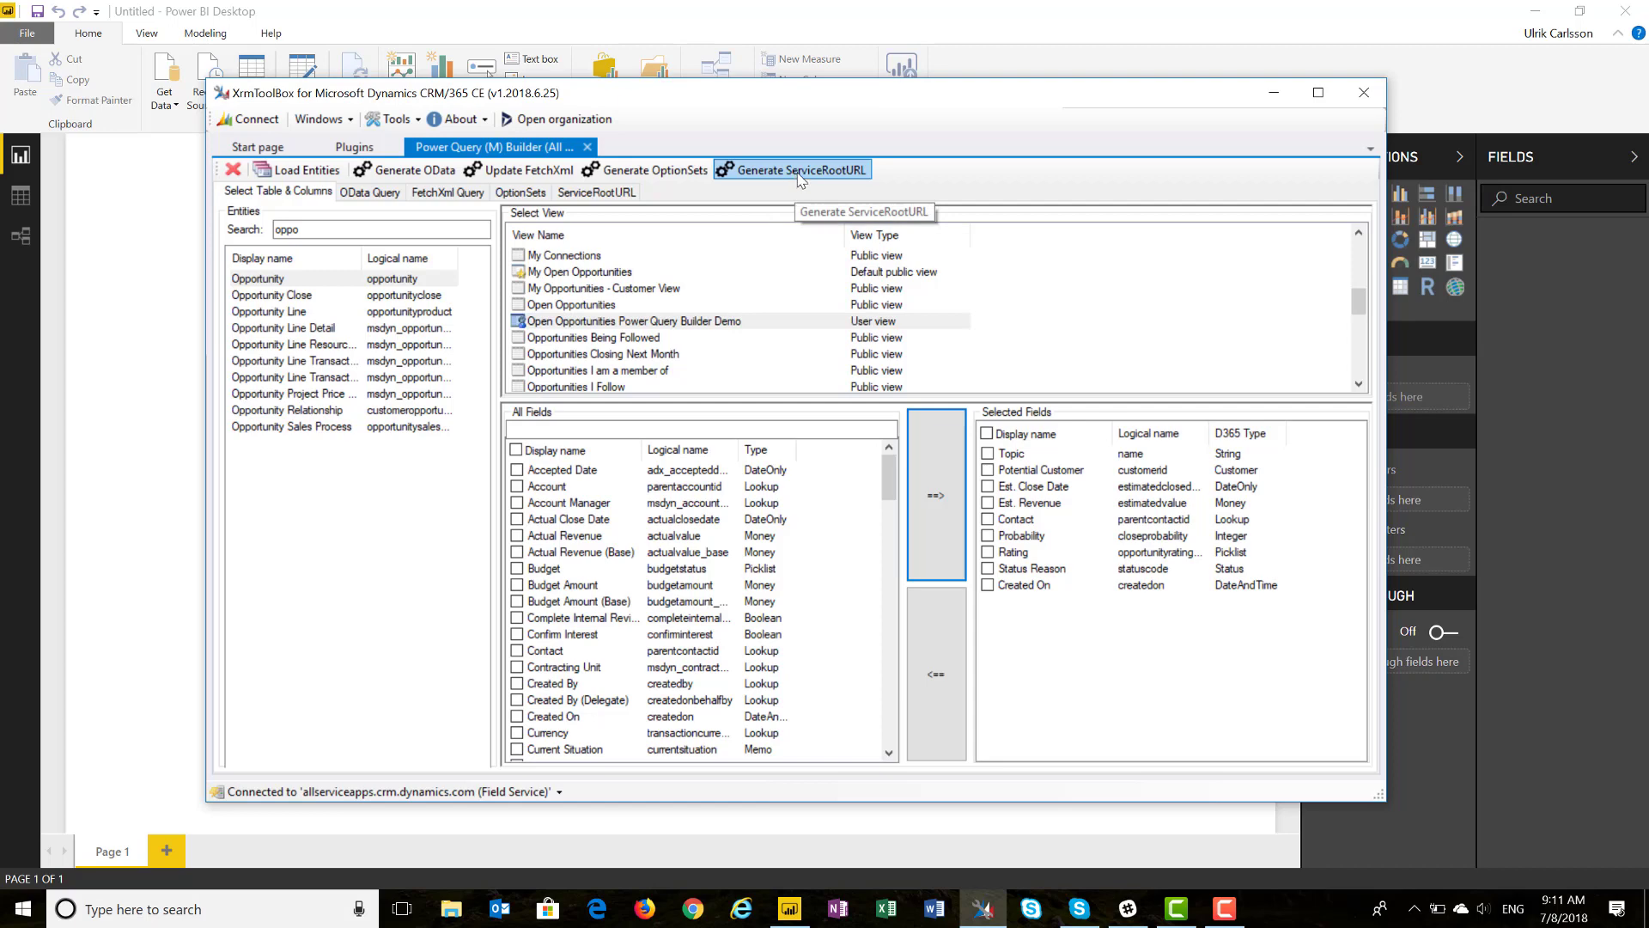
Step: Generate the ServiceRootURL for the connected organization and copy the whole URL
left_click(797, 176)
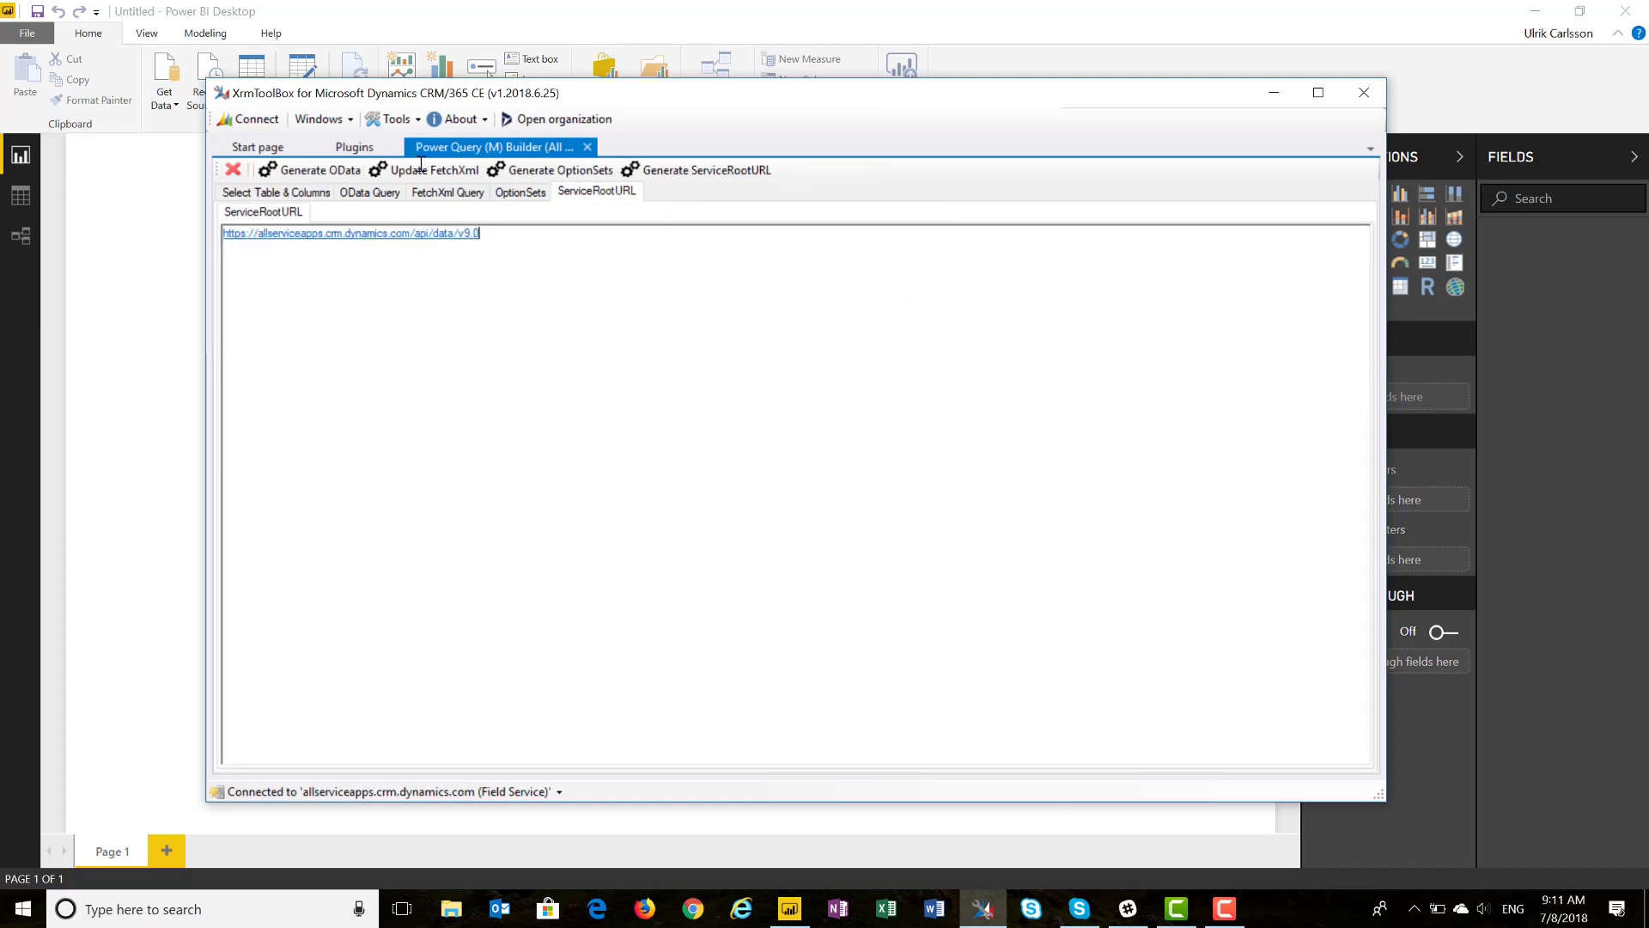
double_click(410, 233)
key("ctrl+c")
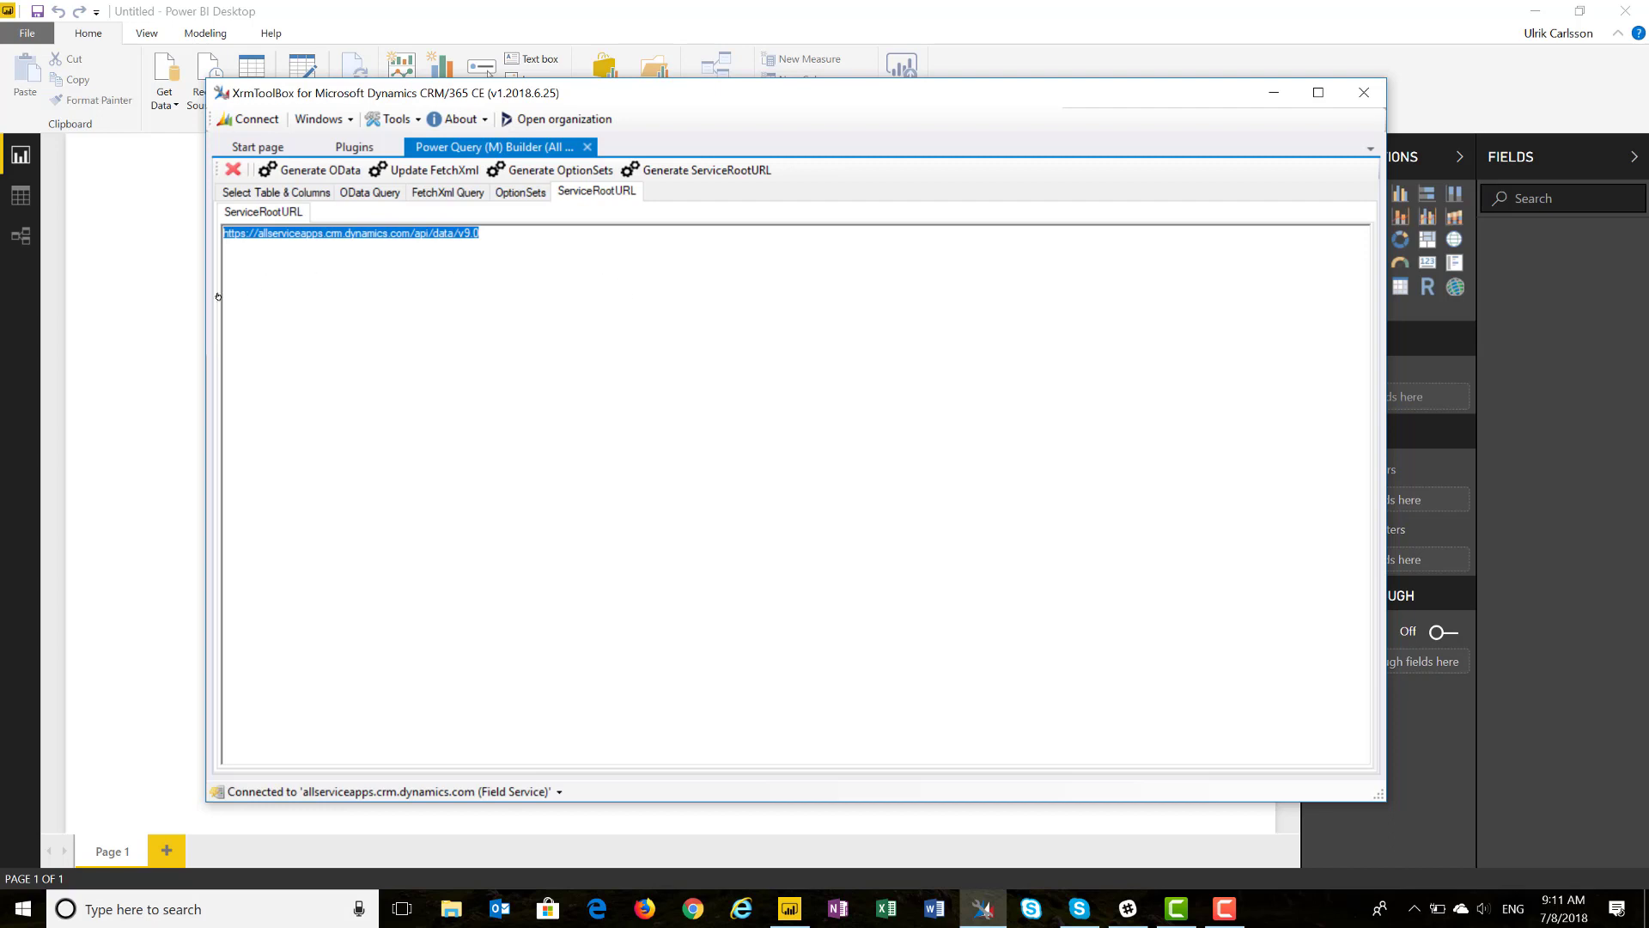
Step: Switch to Power BI Desktop and open the Power Query Editor for the untitled report
left_click(175, 309)
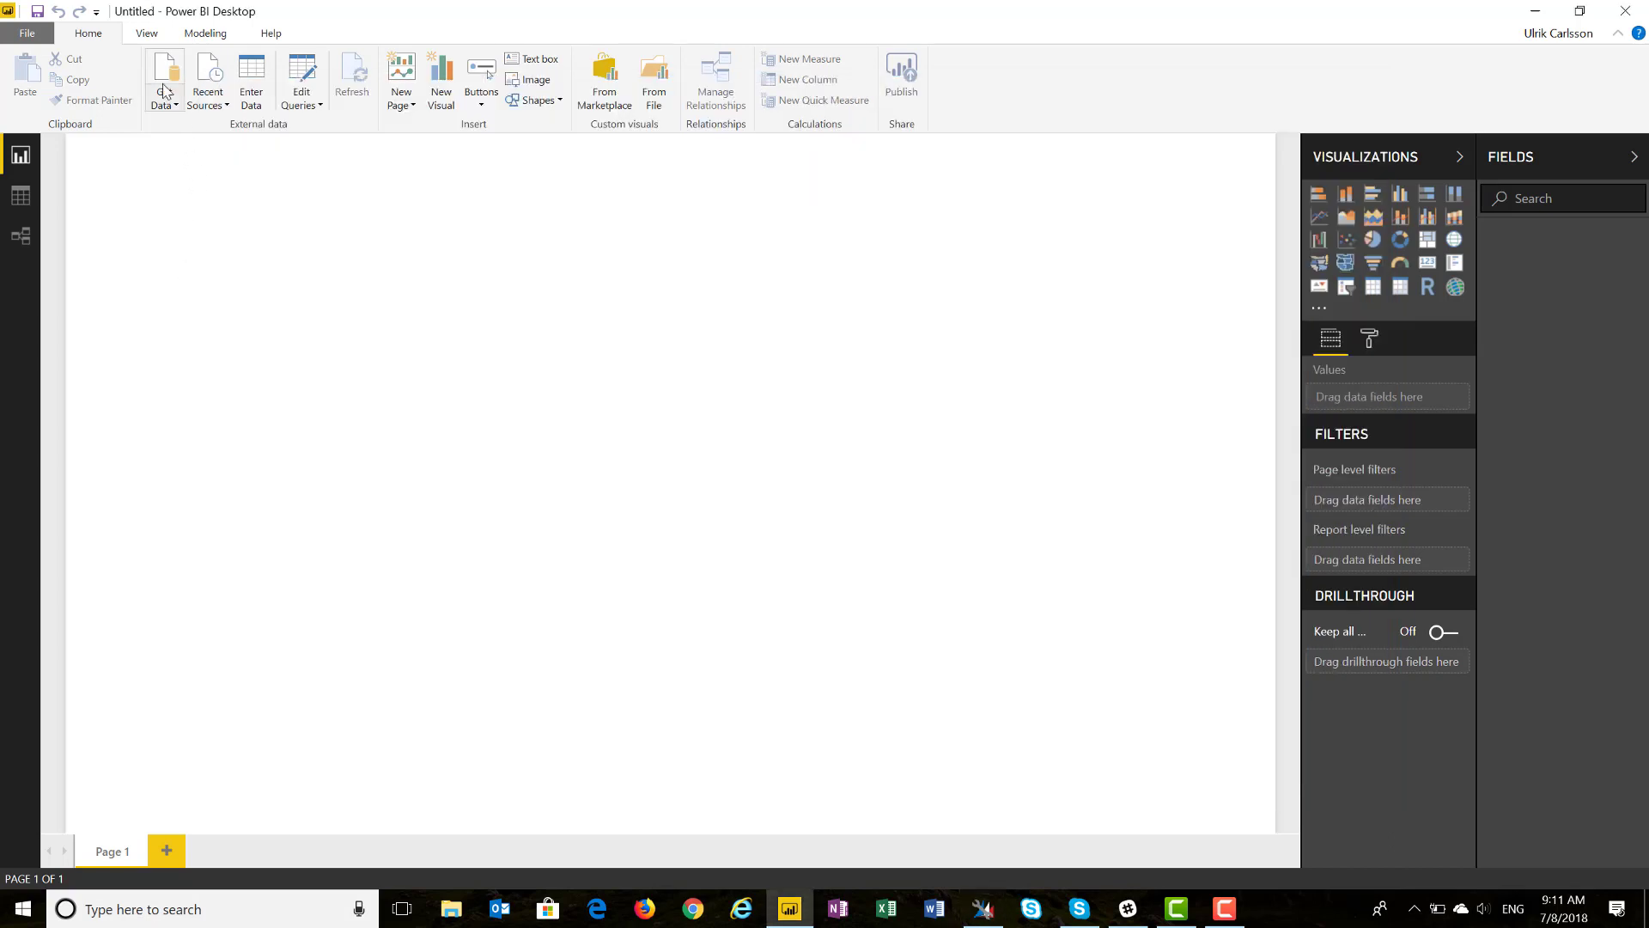
left_click(309, 105)
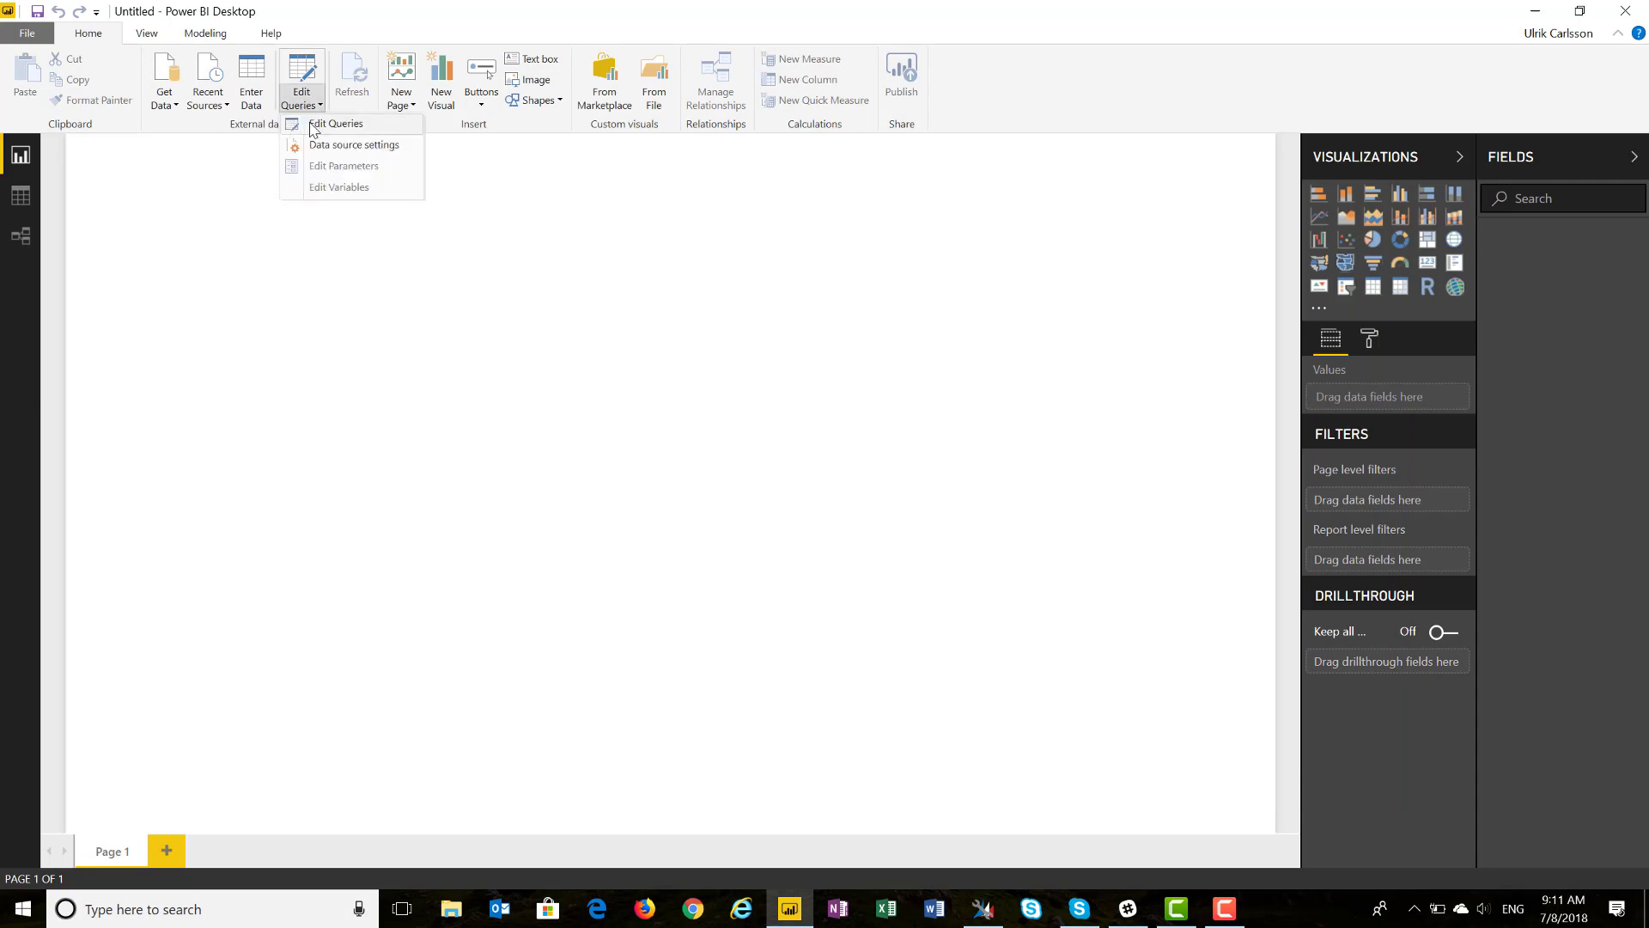
left_click(313, 128)
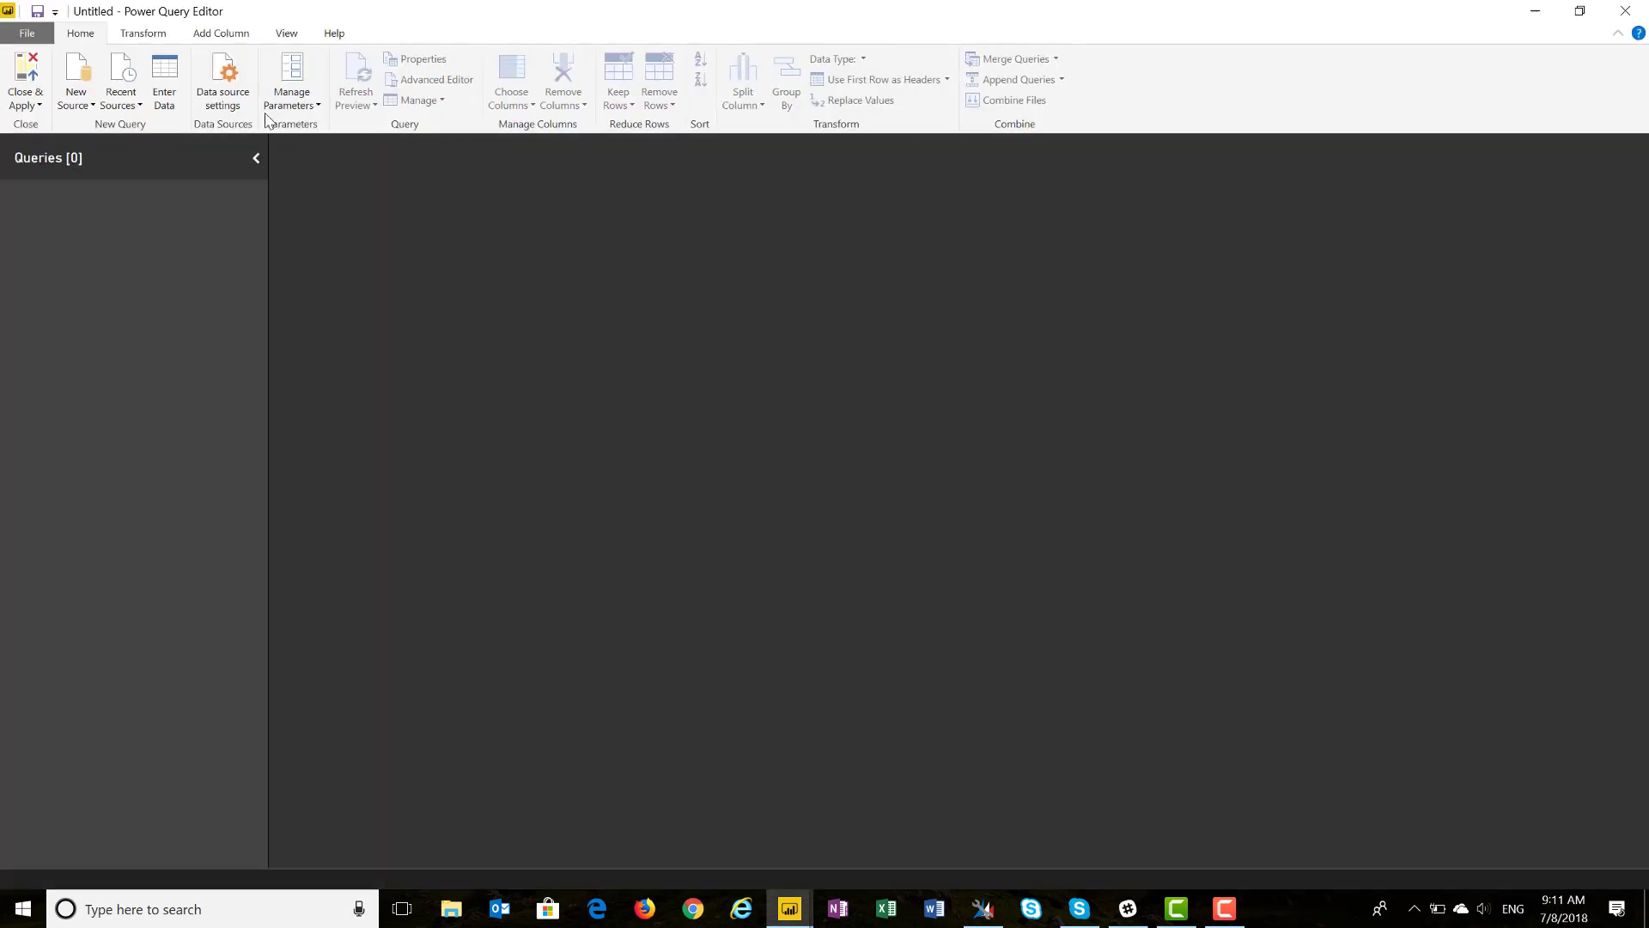
left_click(75, 98)
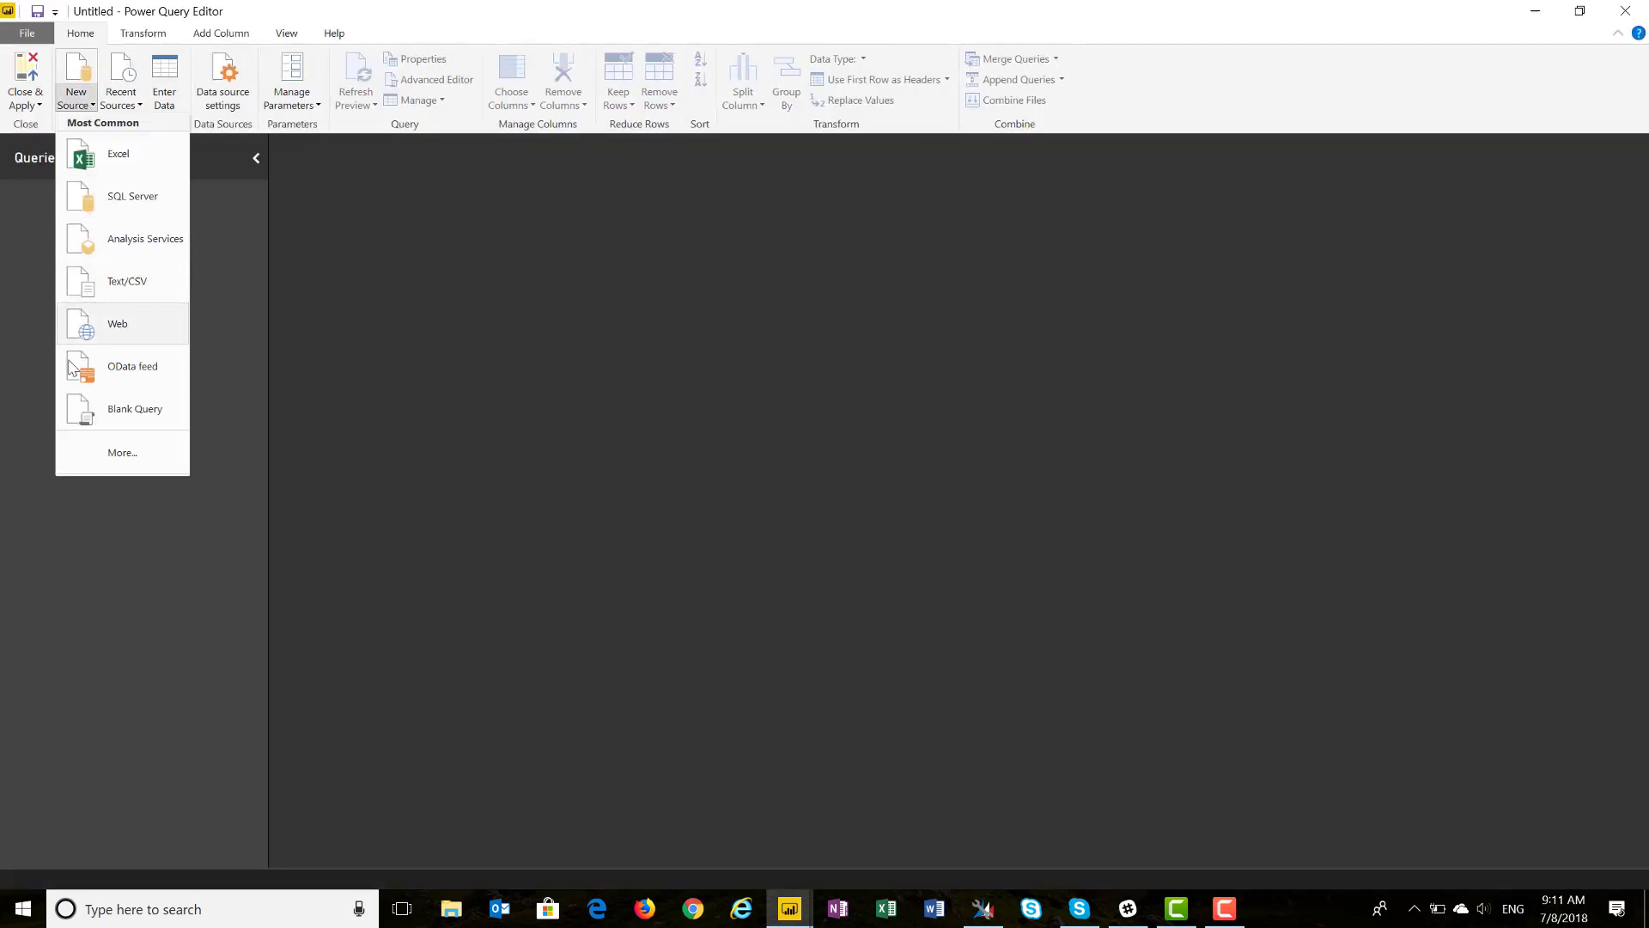
left_click(122, 419)
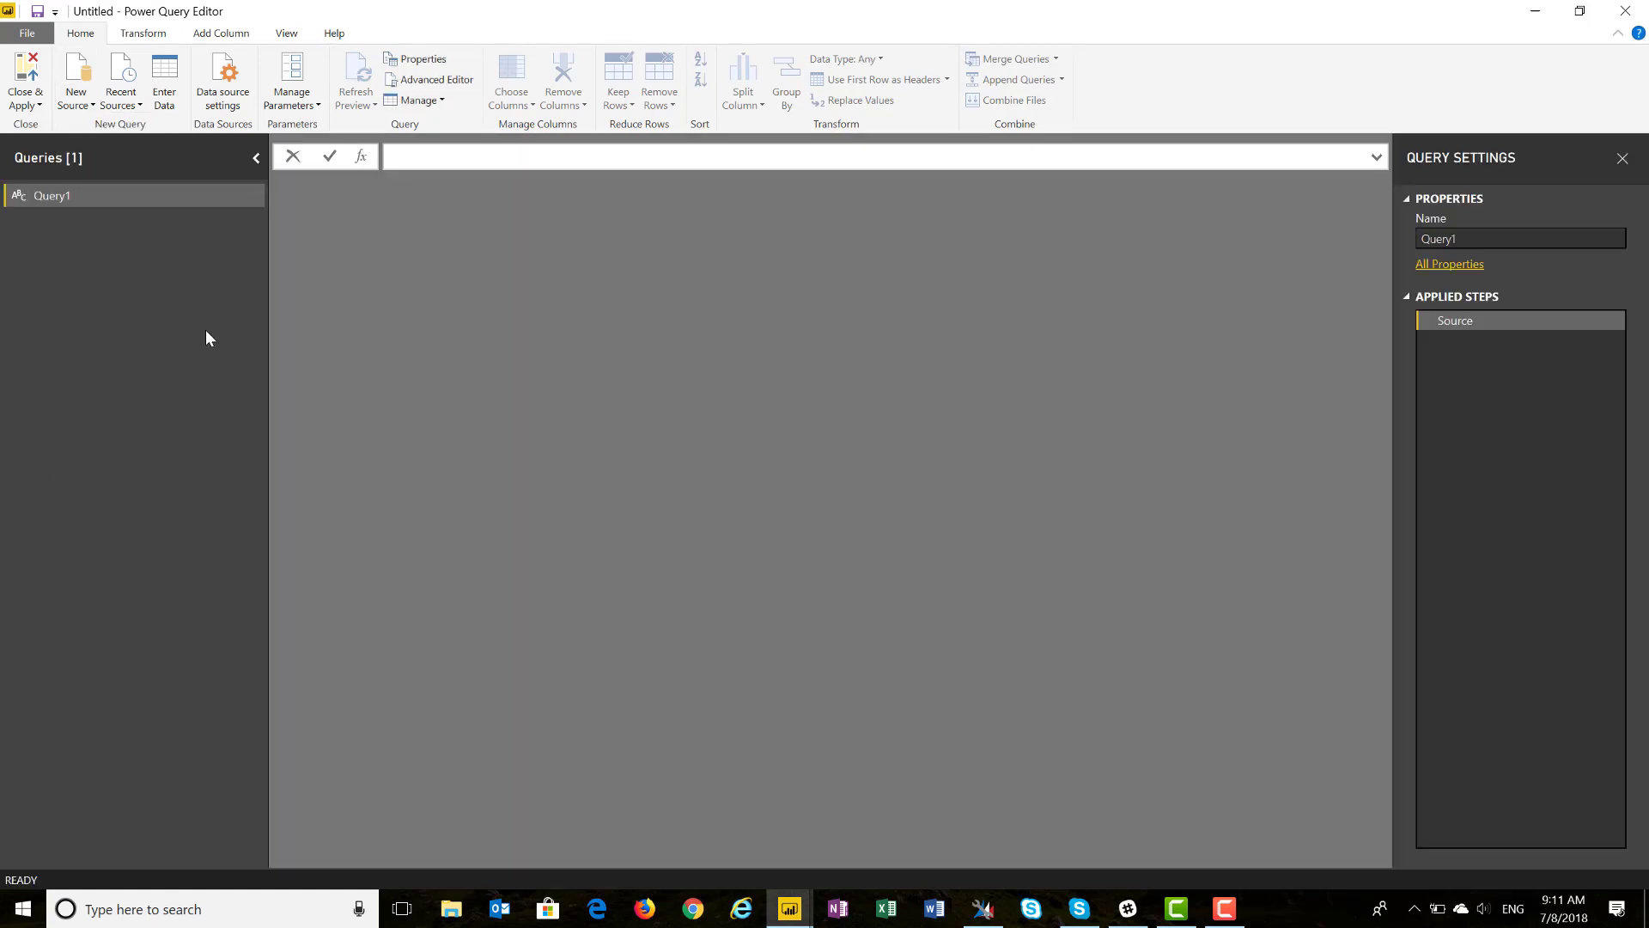
key("ctrl+v")
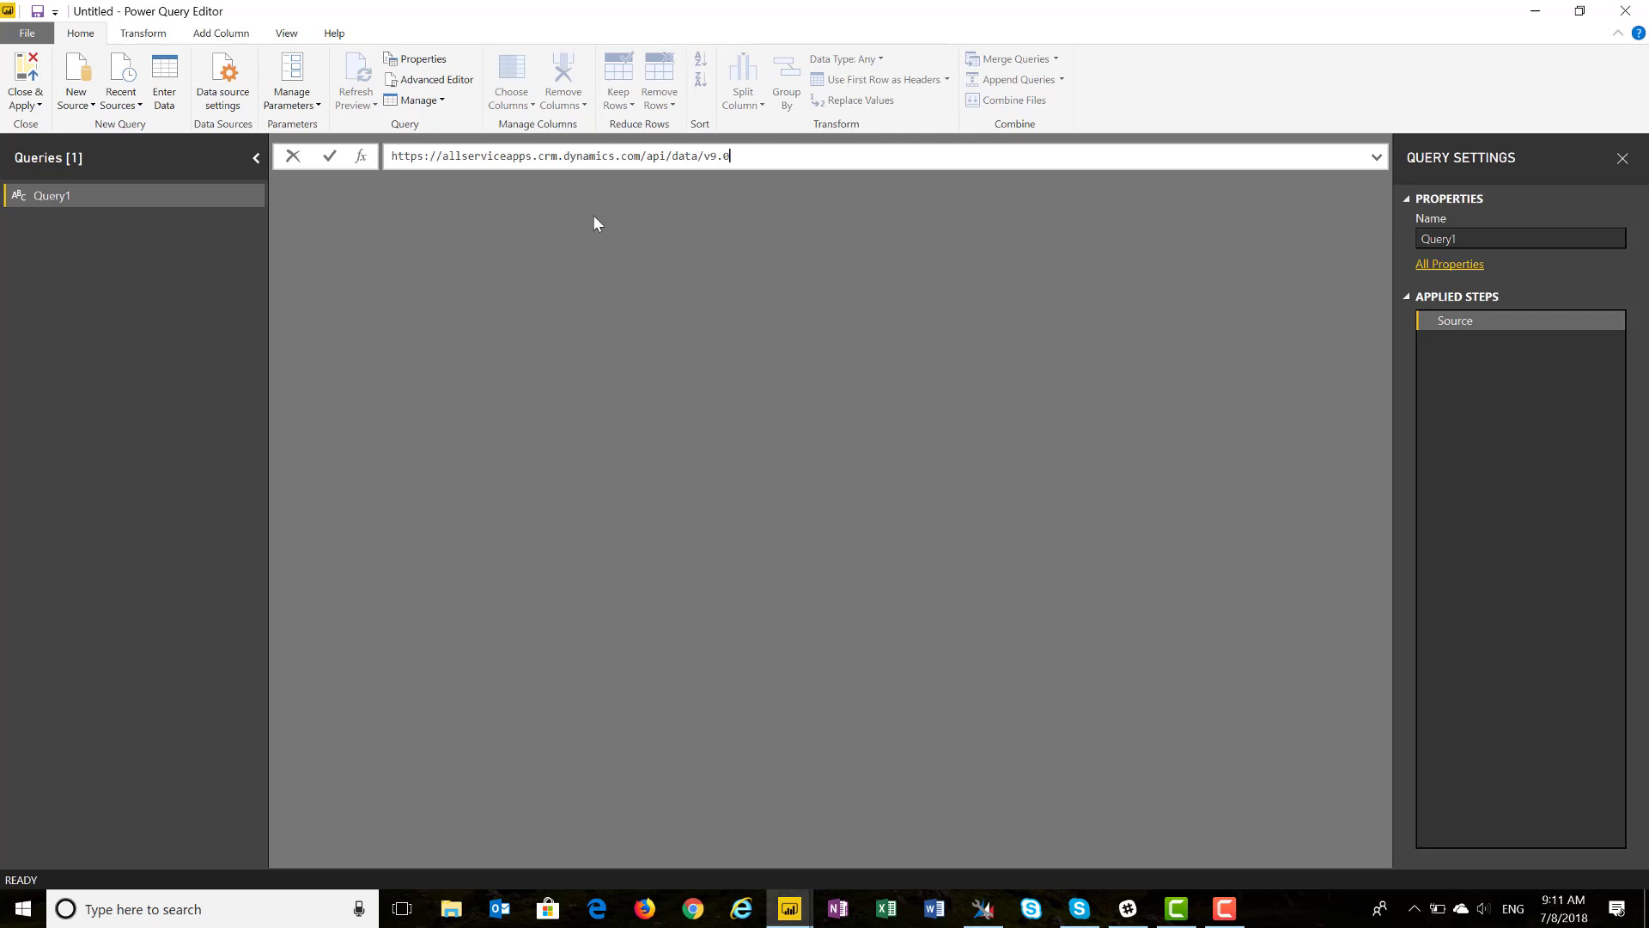
left_click_drag(702, 157, 747, 158)
key("Return")
Step: Rename the new URL query as ServiceRootURL
double_click(65, 196)
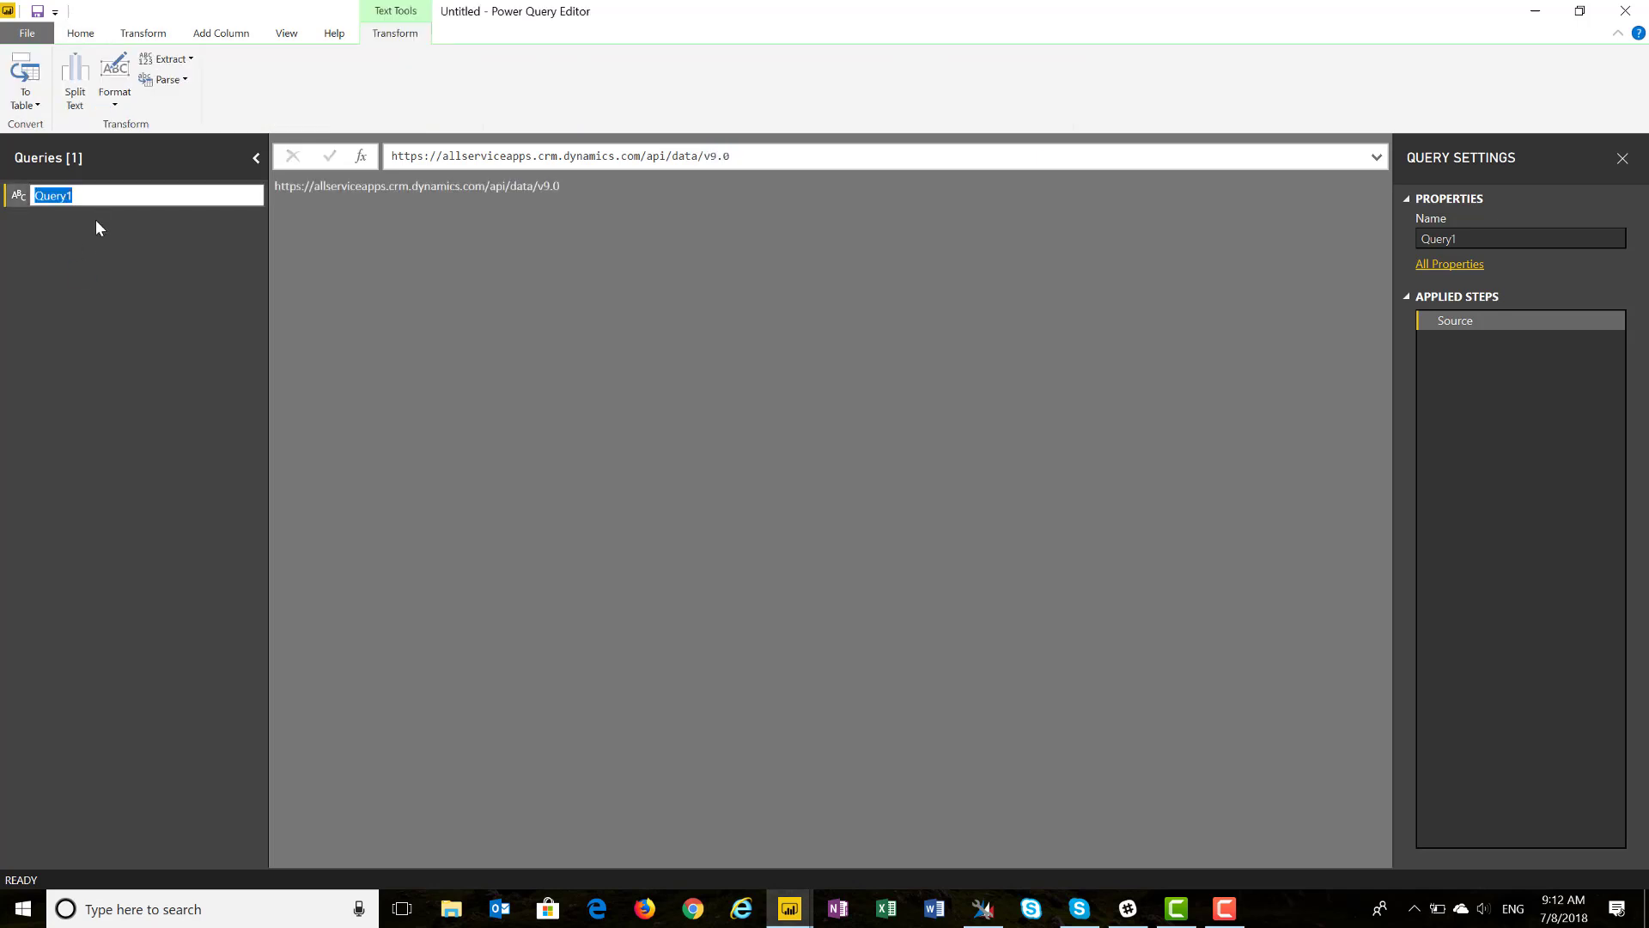
type("ServiceRootURL")
key("Return")
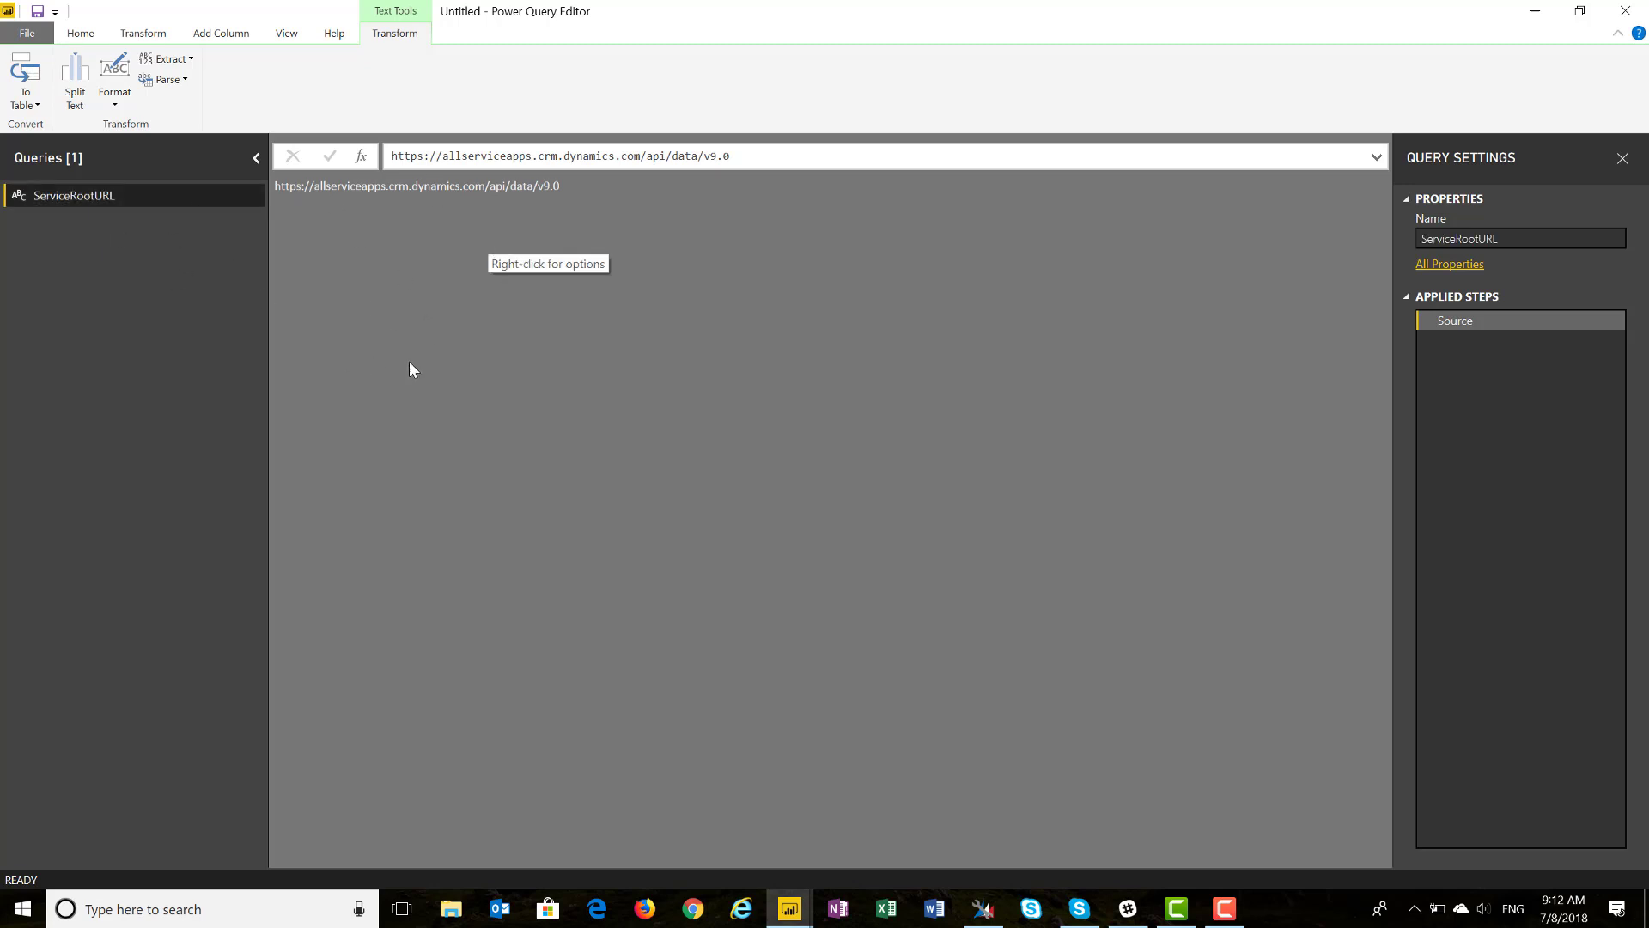
Step: Switch to XrmToolBox, update the FetchXML configuration with the Opportunity view's selected fields, and widen the display name column
left_click(984, 909)
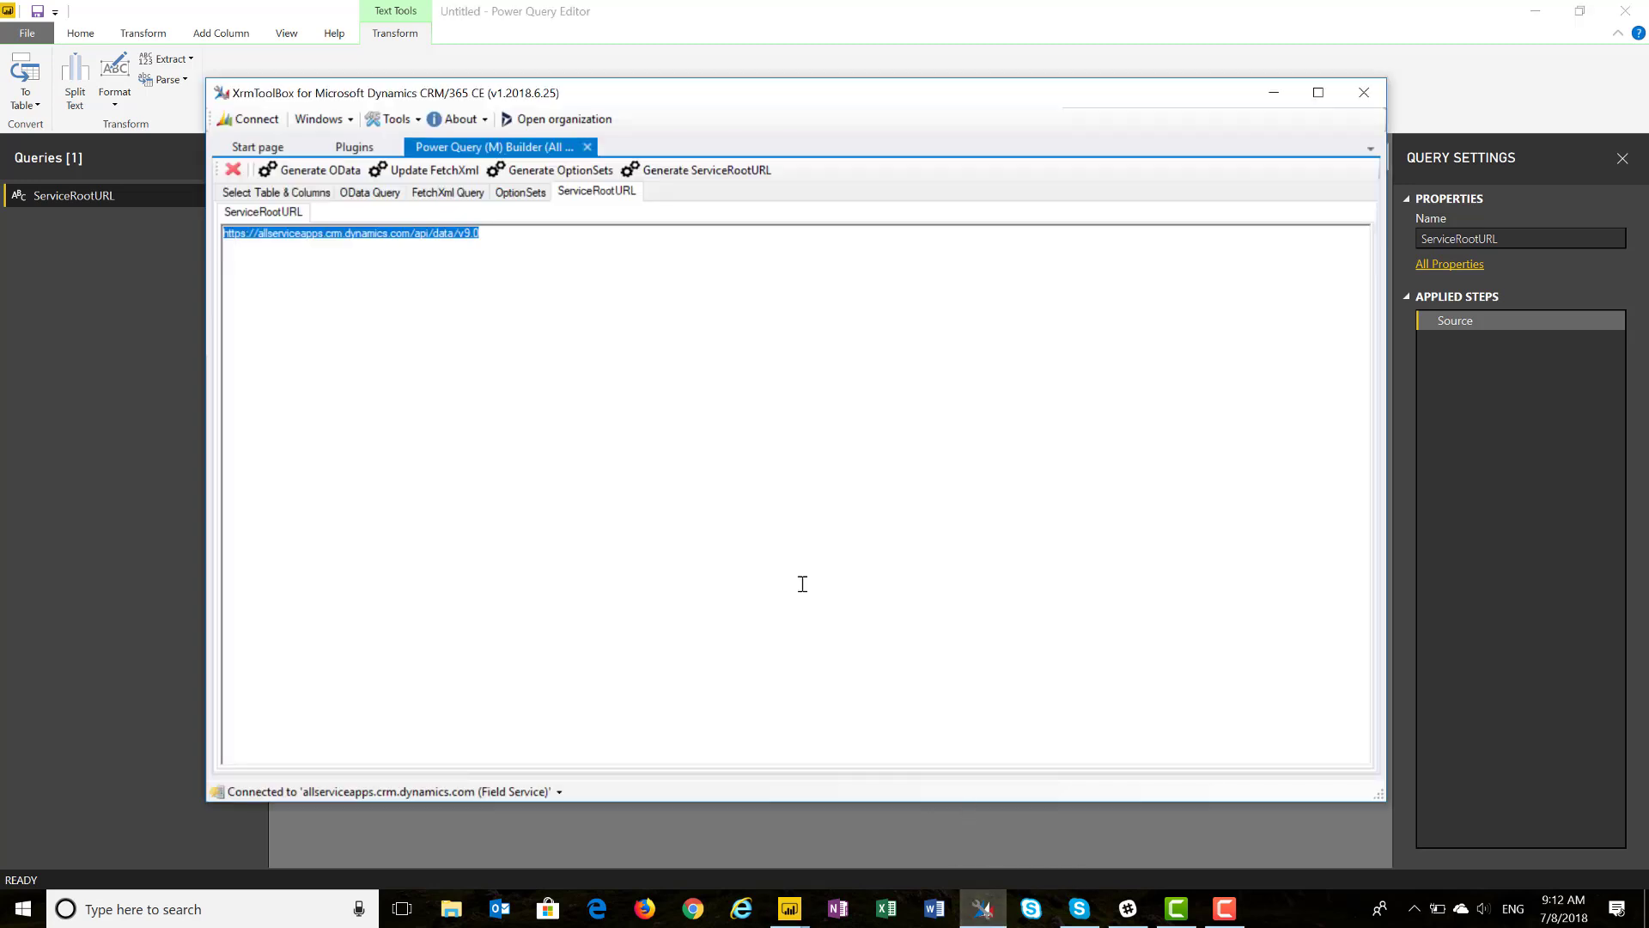
left_click(263, 193)
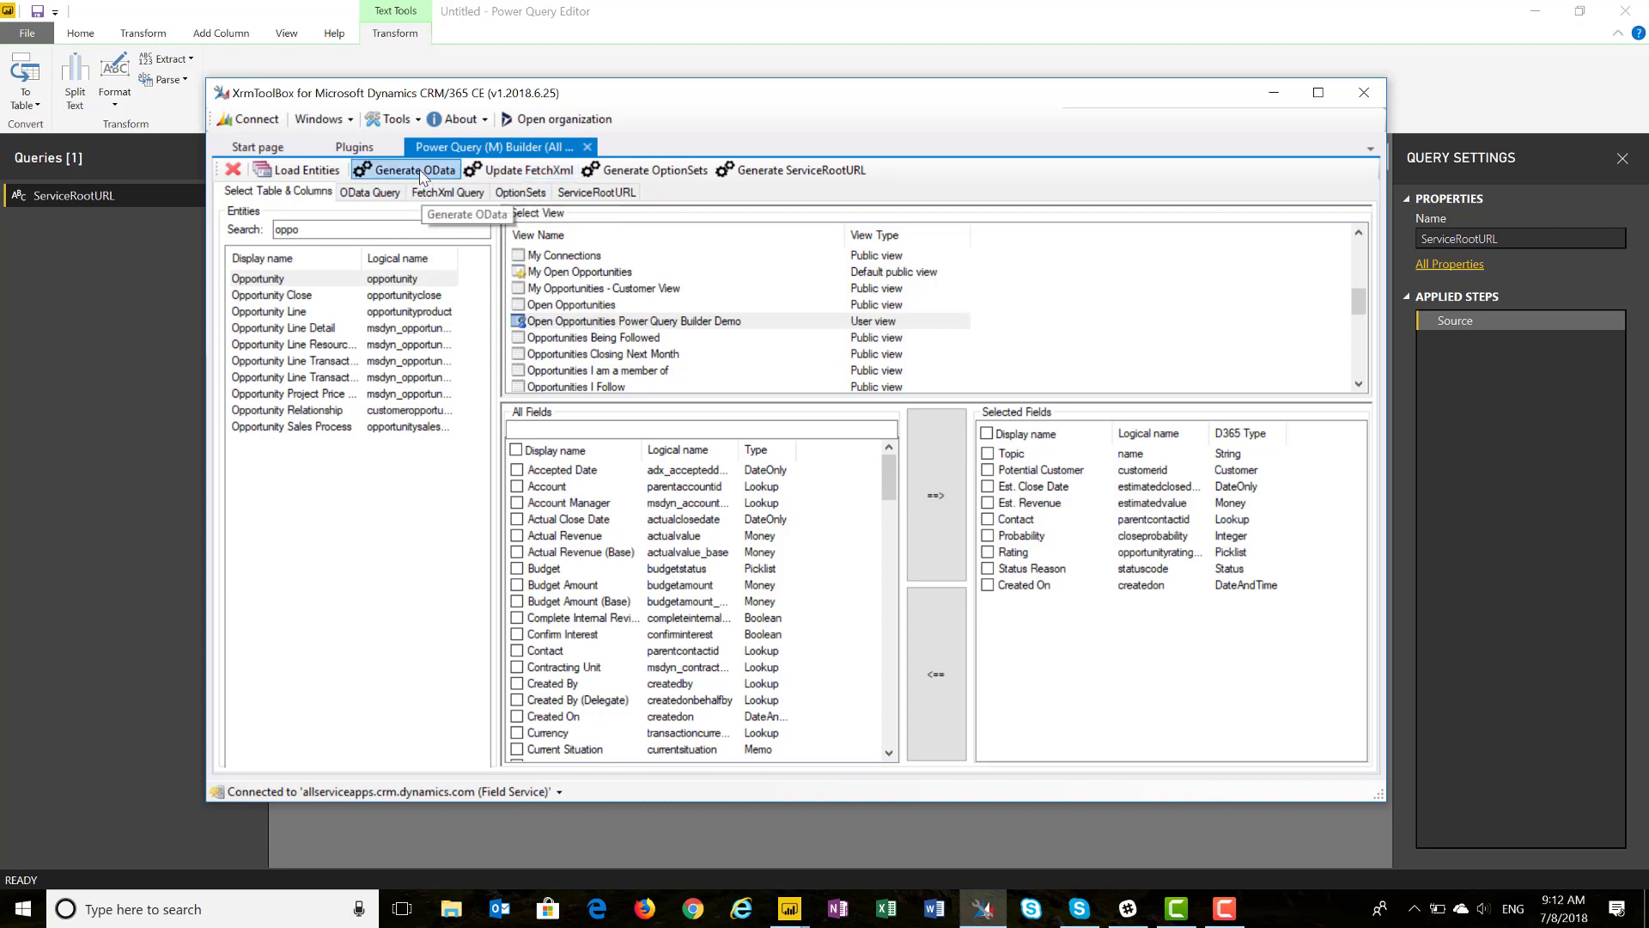
left_click(523, 171)
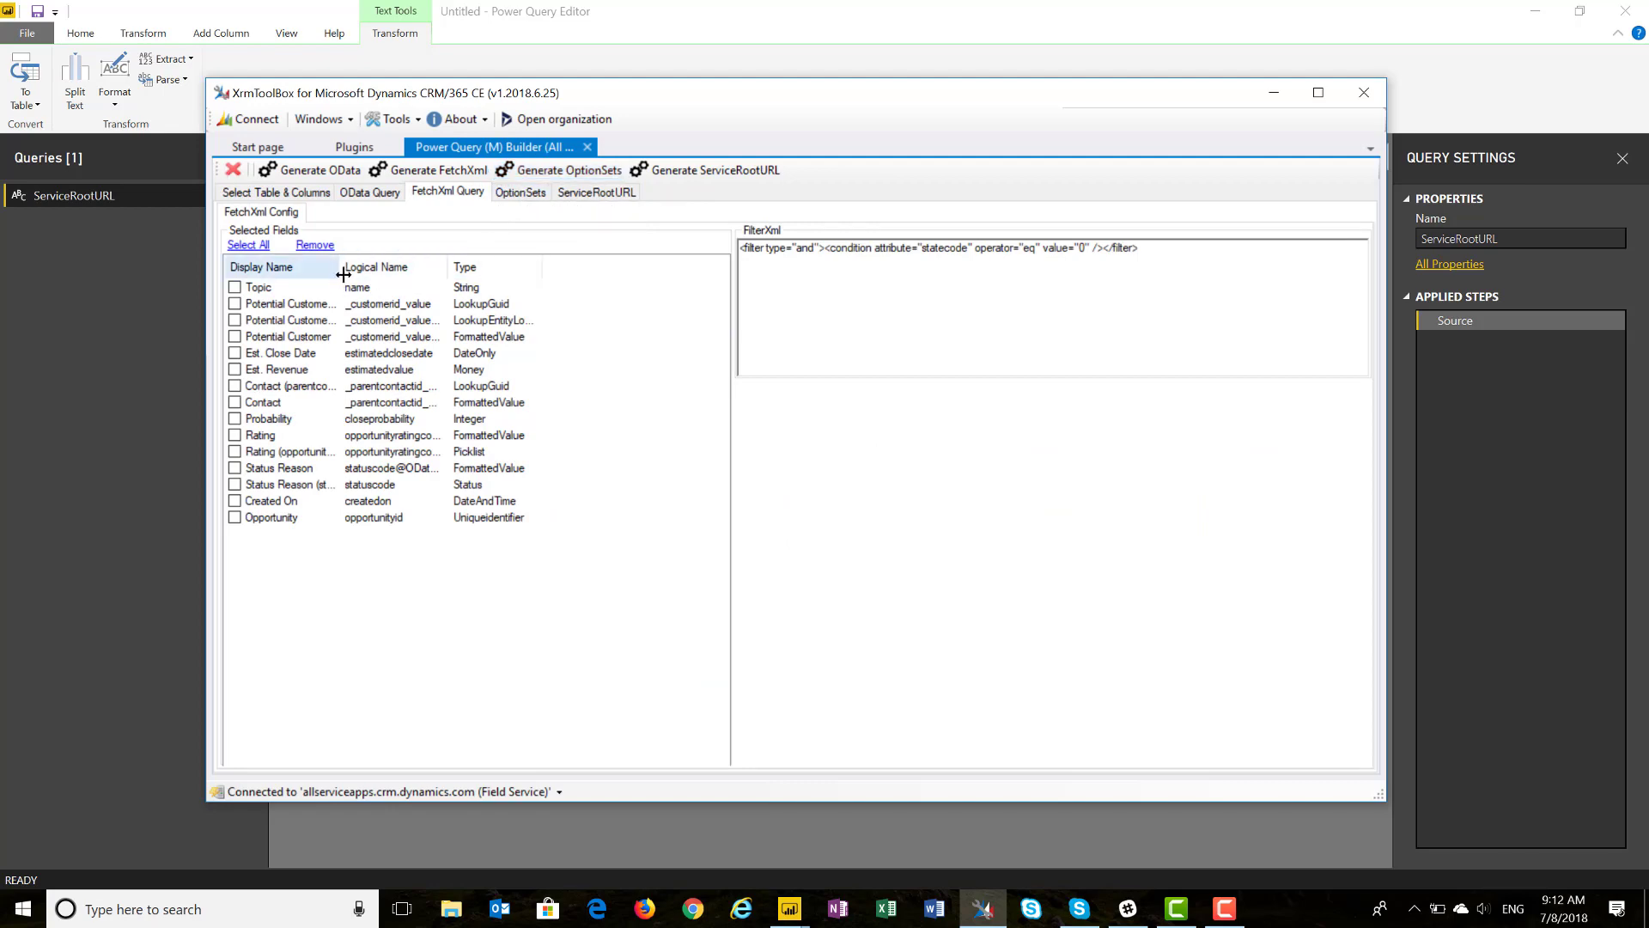
left_click_drag(341, 274, 427, 296)
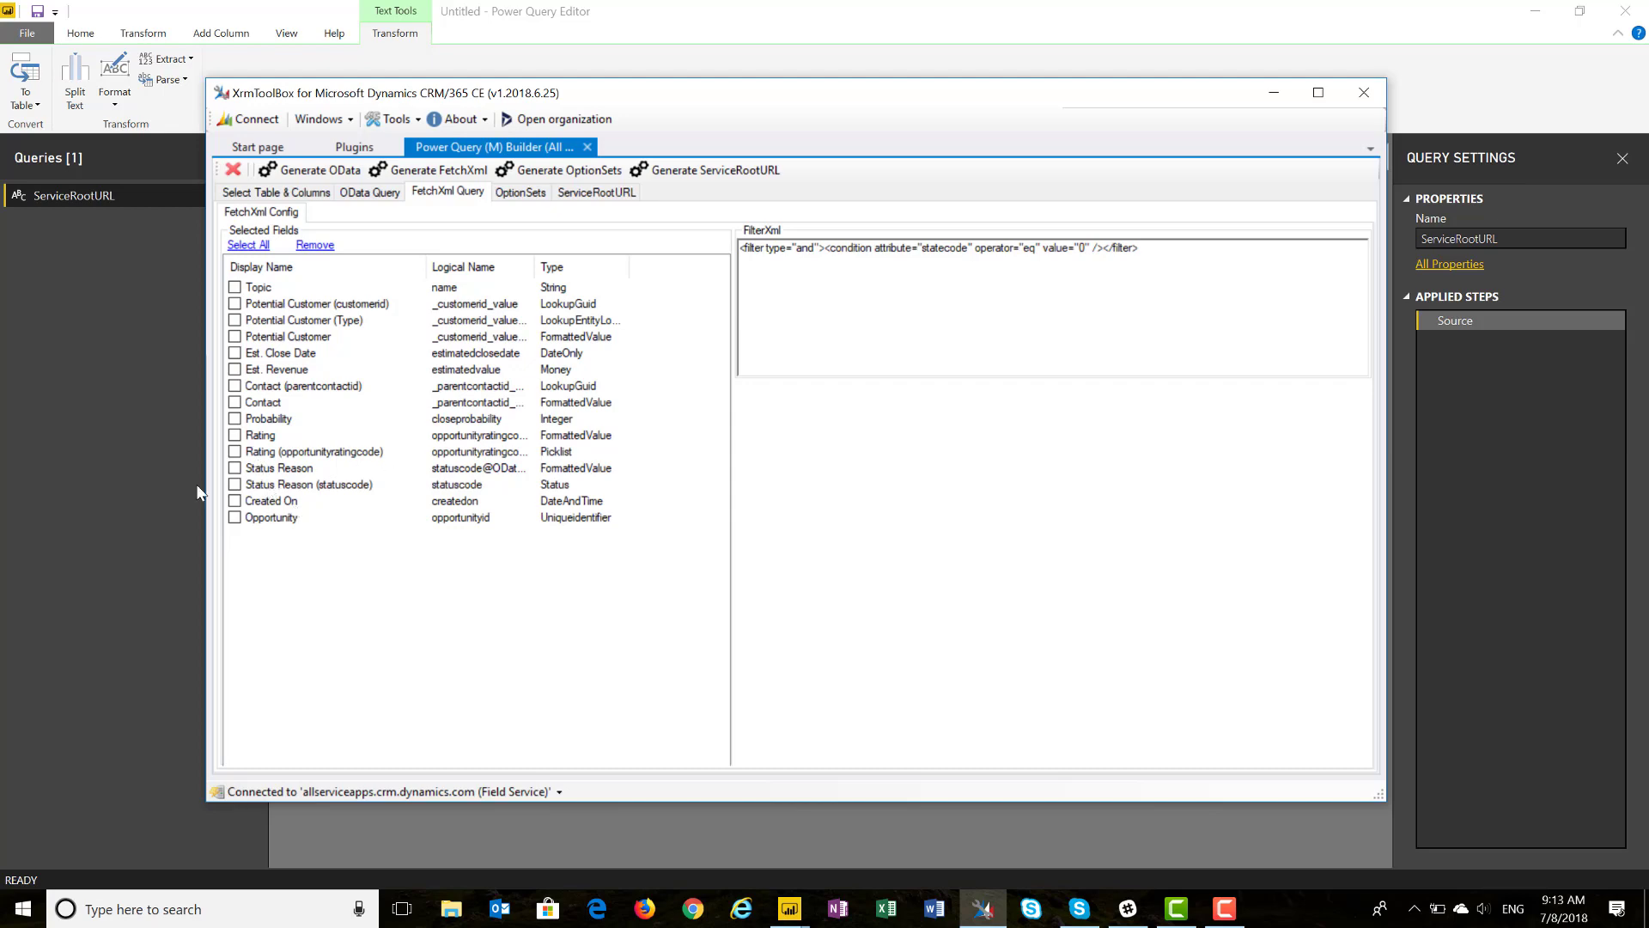
Step: Remove the Status Reason (statuscode) field and move Created On directly below Est. Revenue in the FetchXML field list
left_click(234, 485)
left_click(313, 246)
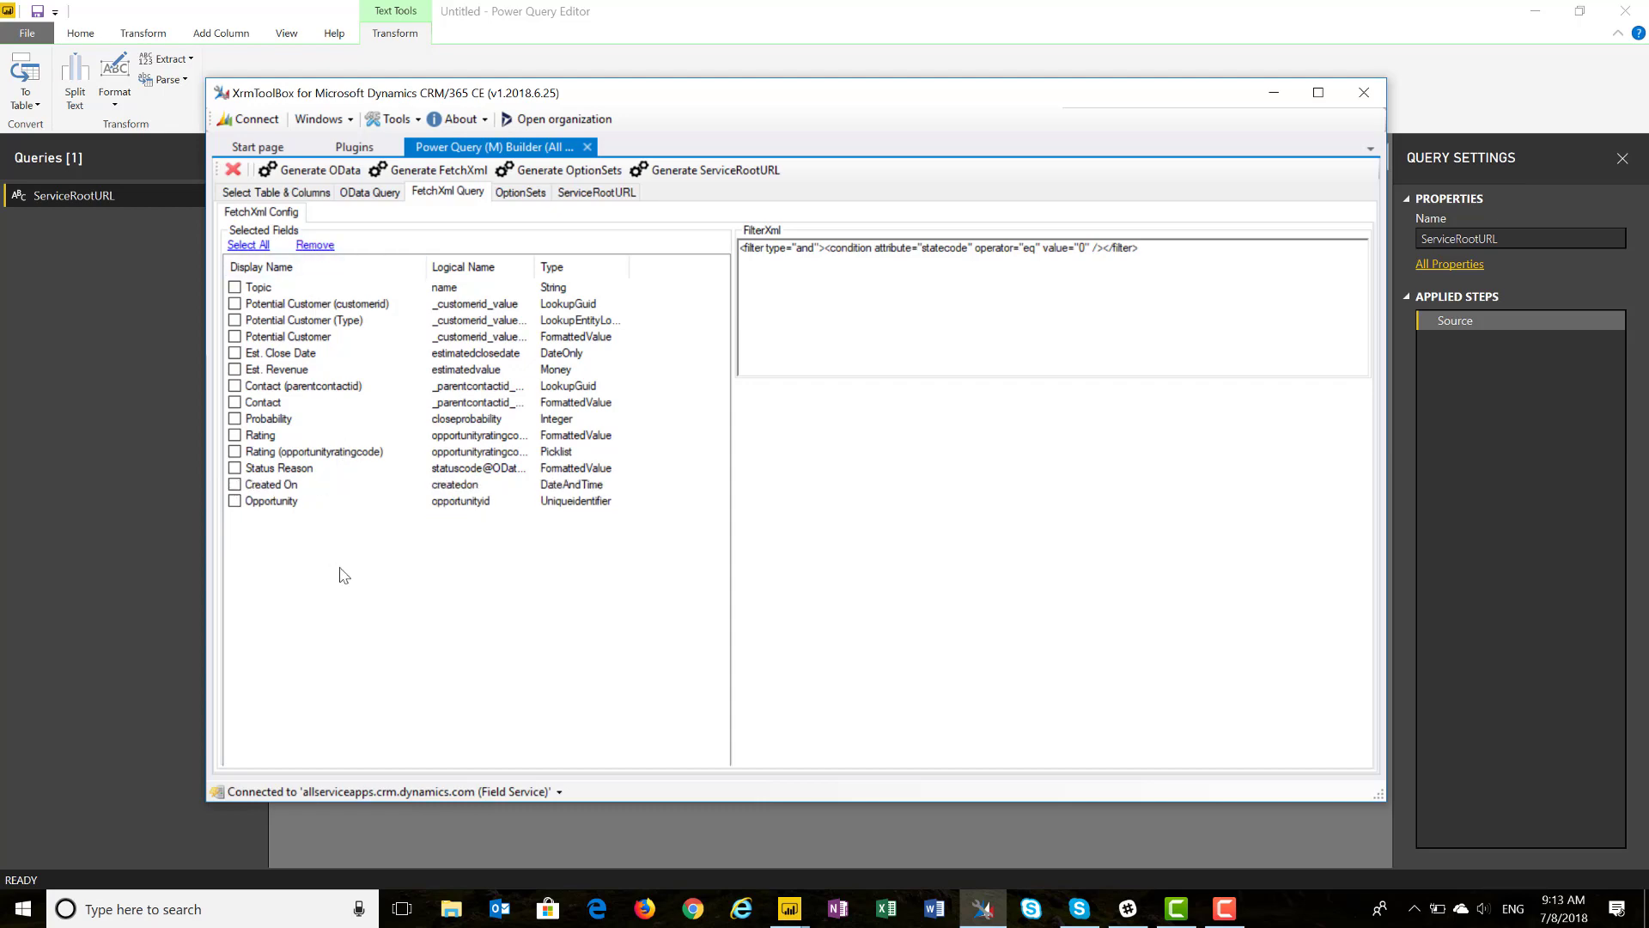
left_click_drag(313, 483, 325, 380)
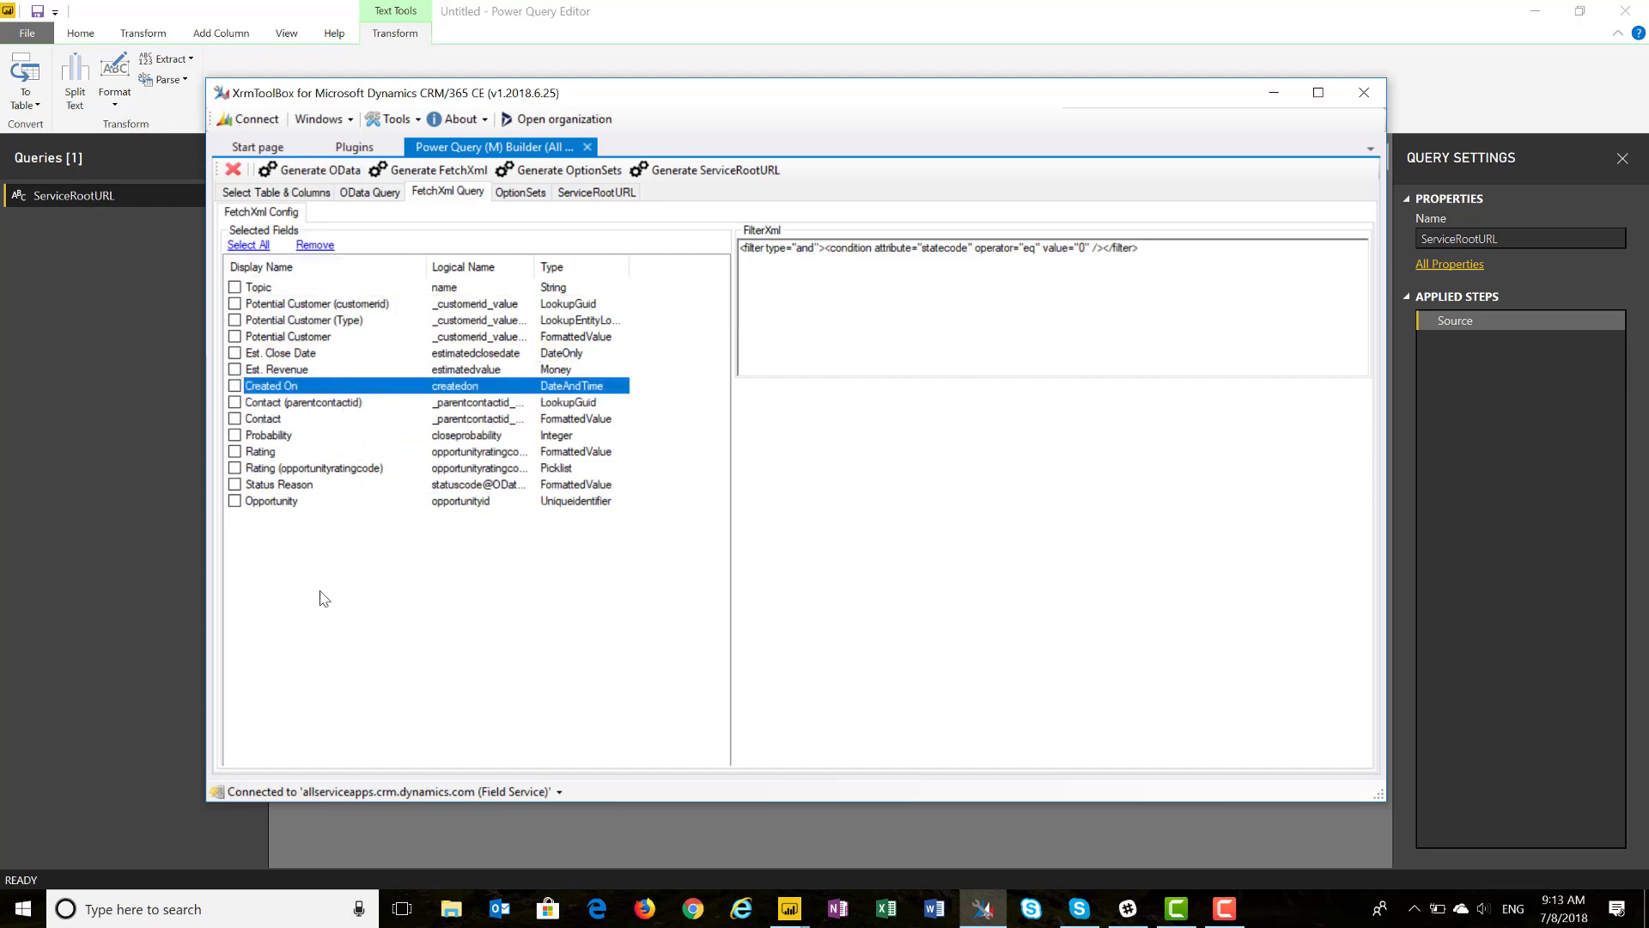
left_click(327, 506)
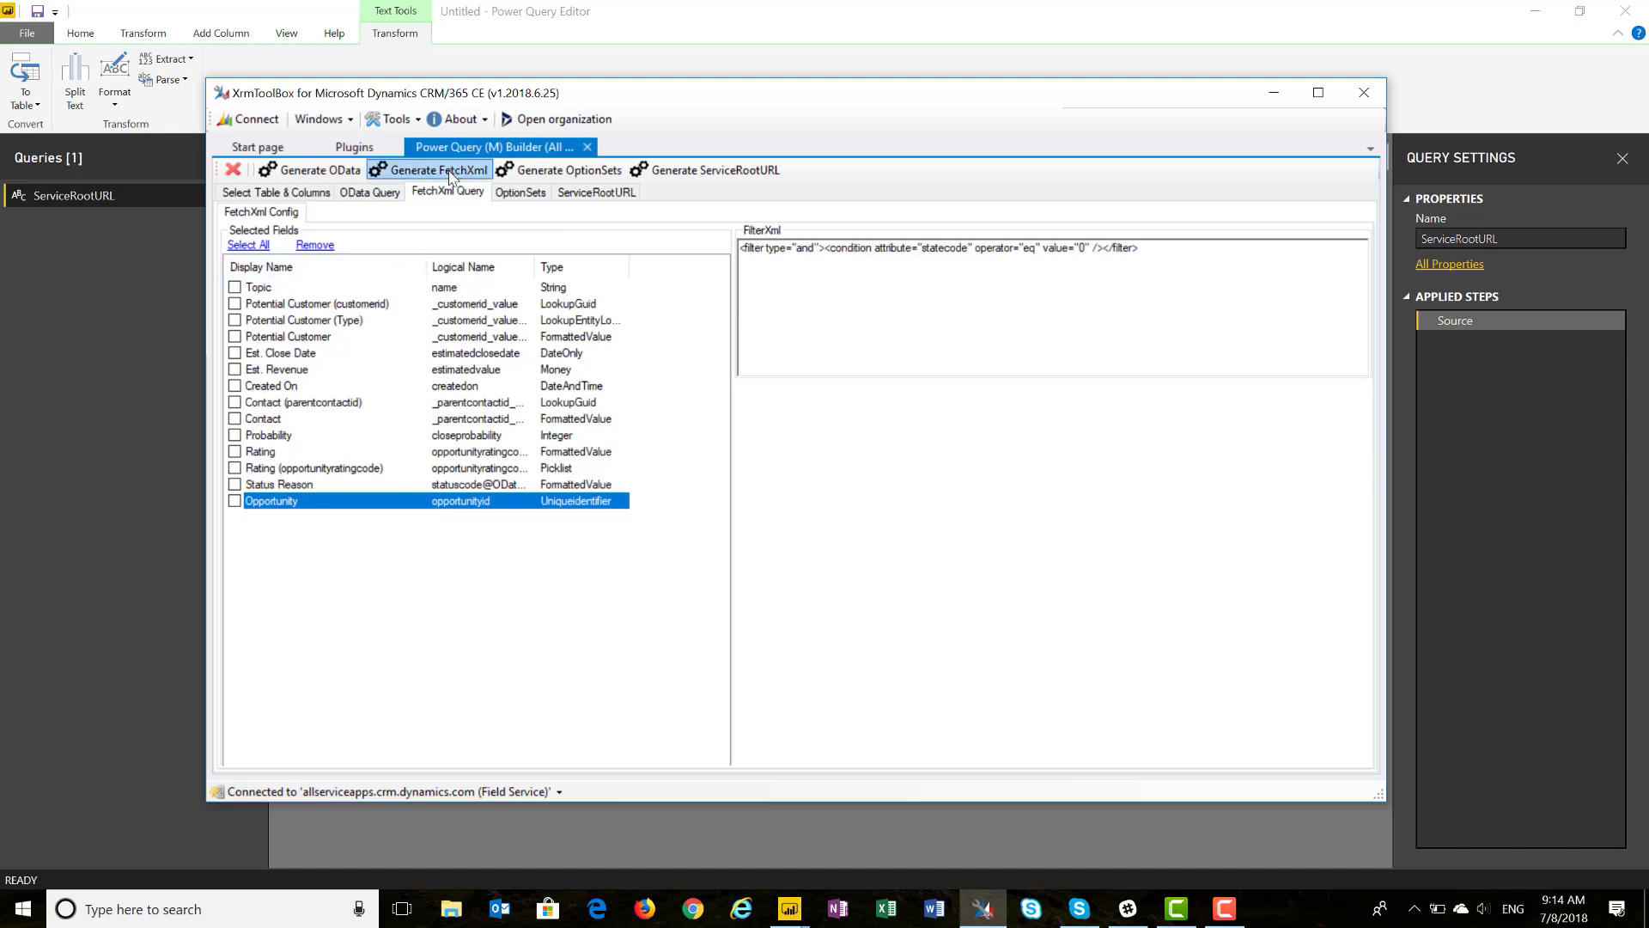
Step: Generate the FetchXML query from the configured fields and statecode filter, and review the resulting M code, including its fetch block
left_click_drag(1166, 266, 601, 250)
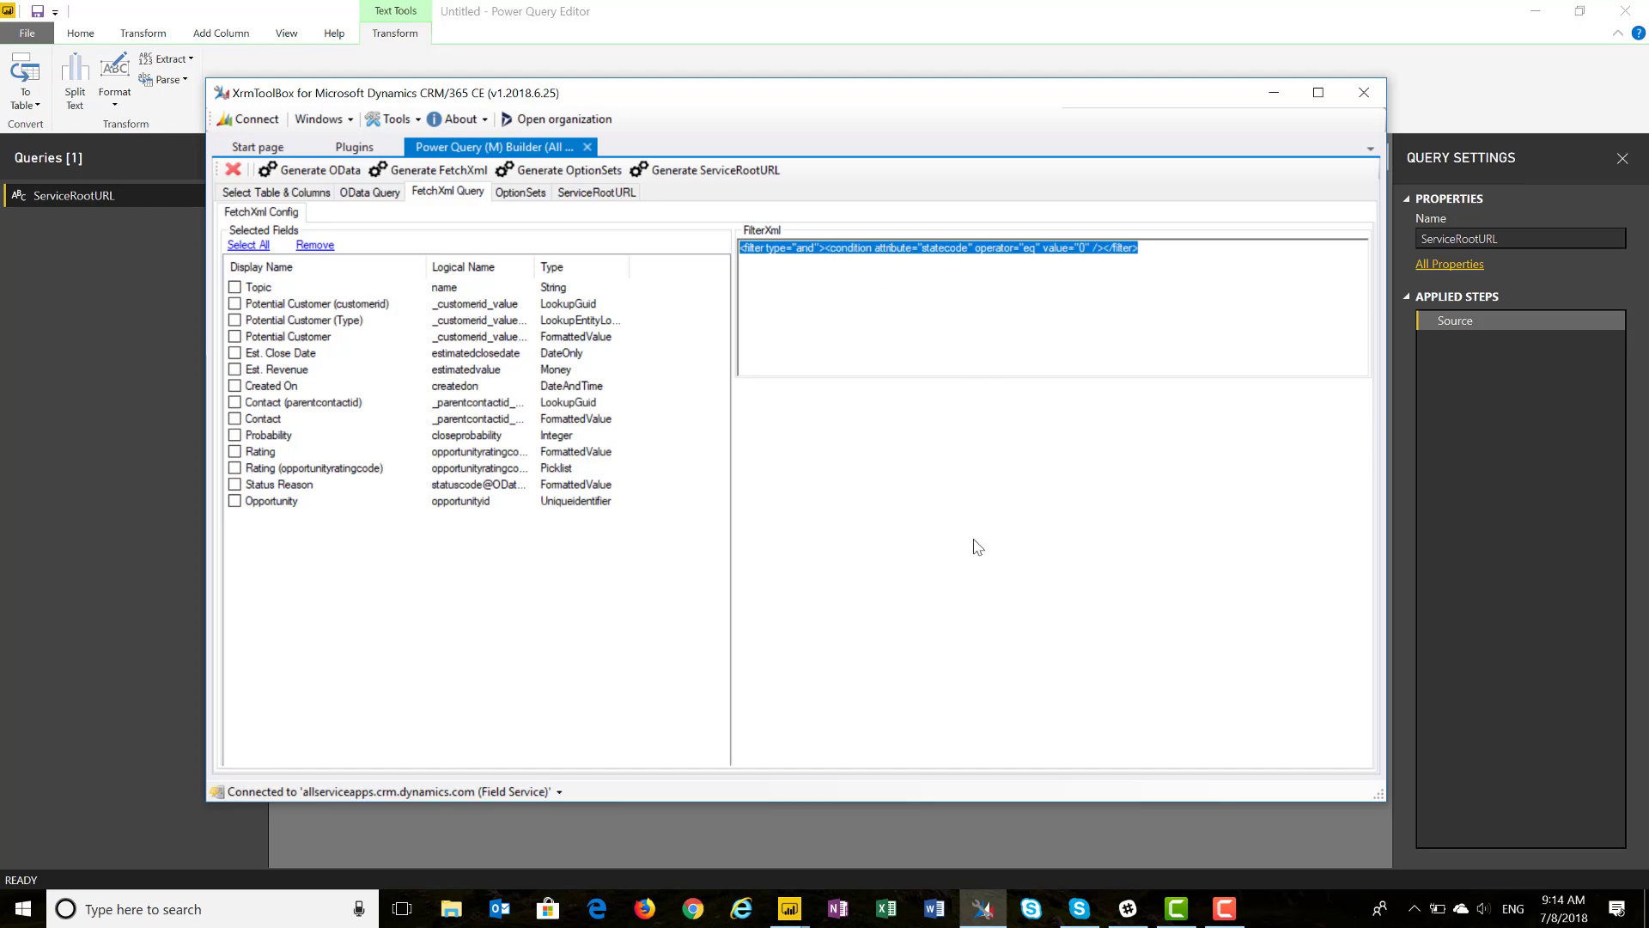
left_click(442, 169)
left_click(544, 427)
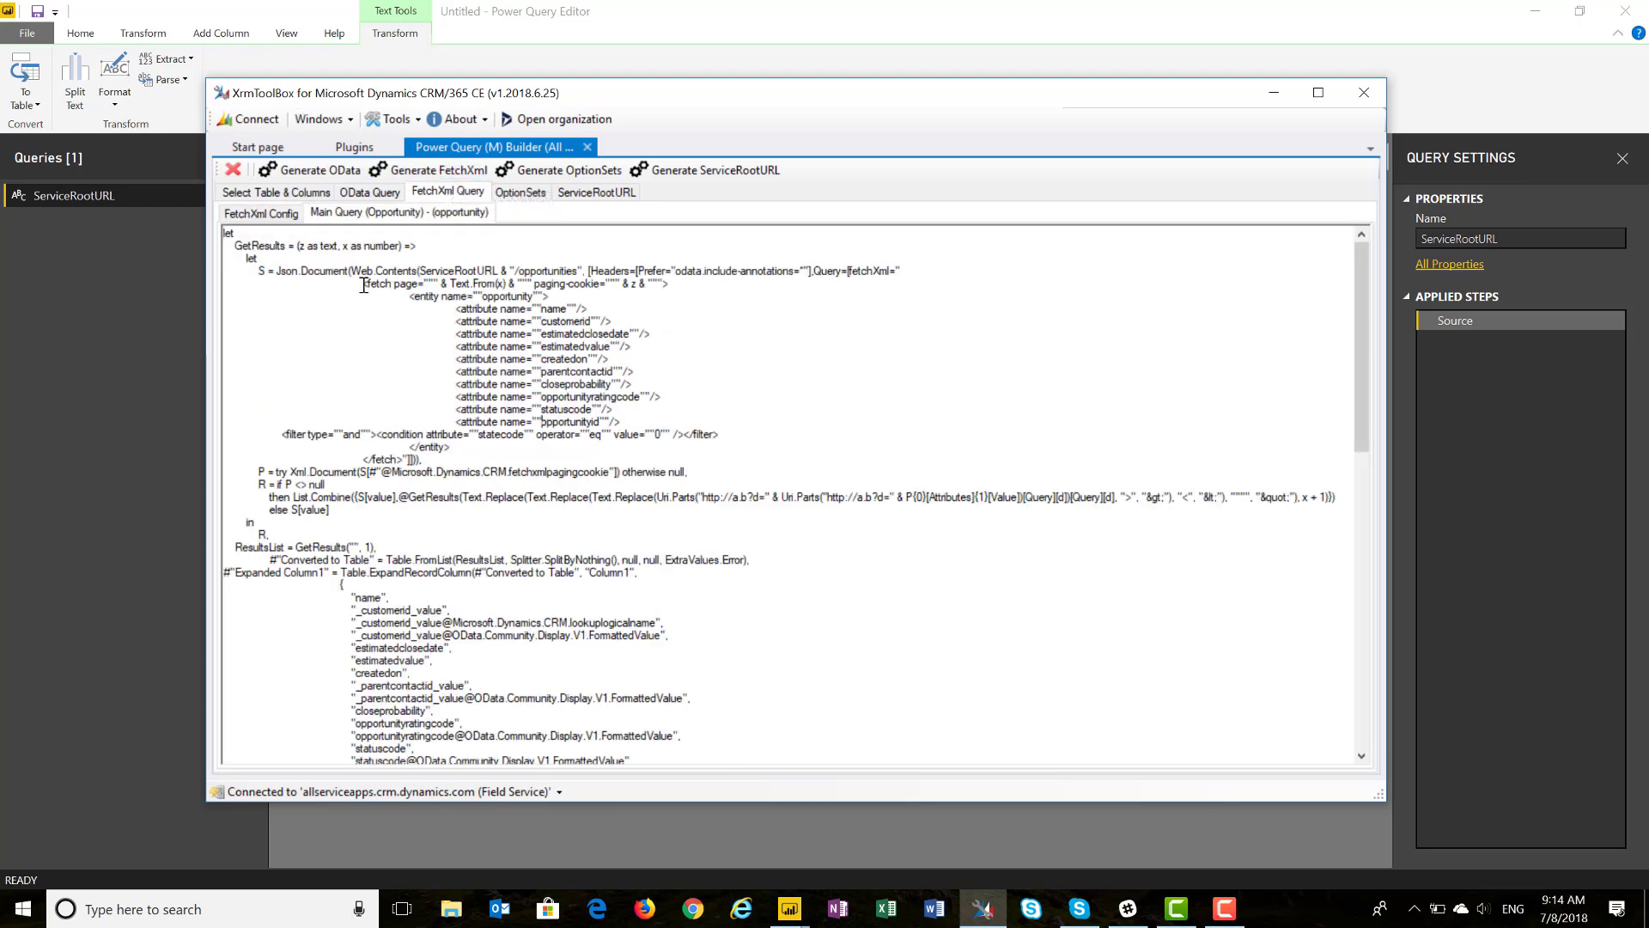
scroll(557, 442, "down", 10)
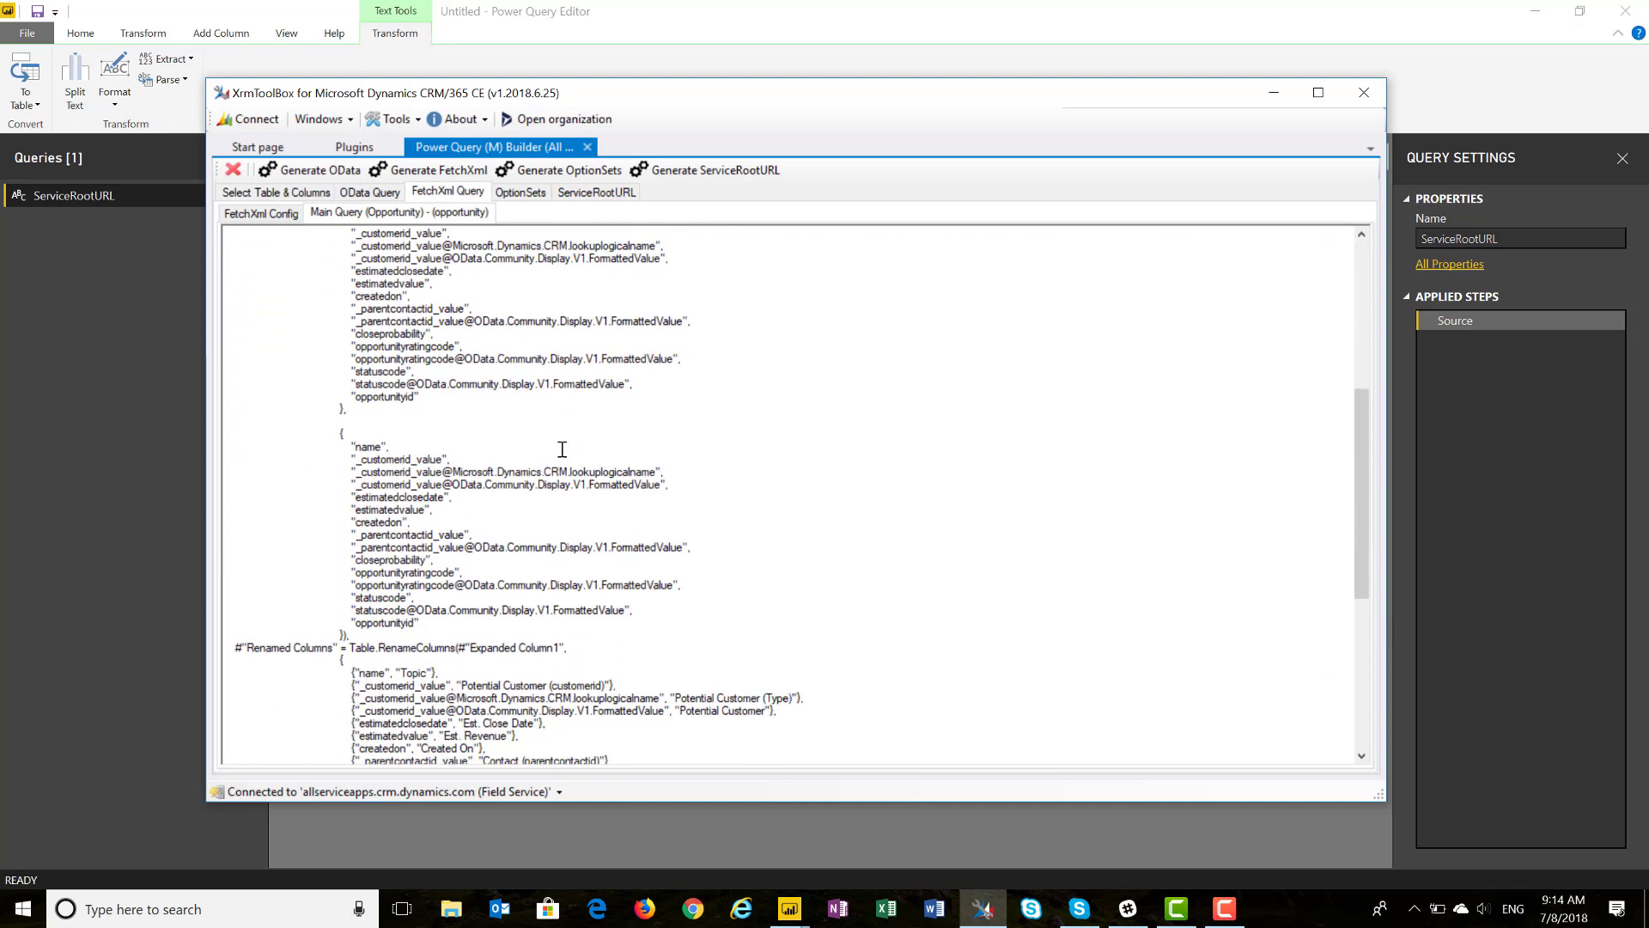
scroll(553, 439, "up", 6)
scroll(554, 440, "up", 4)
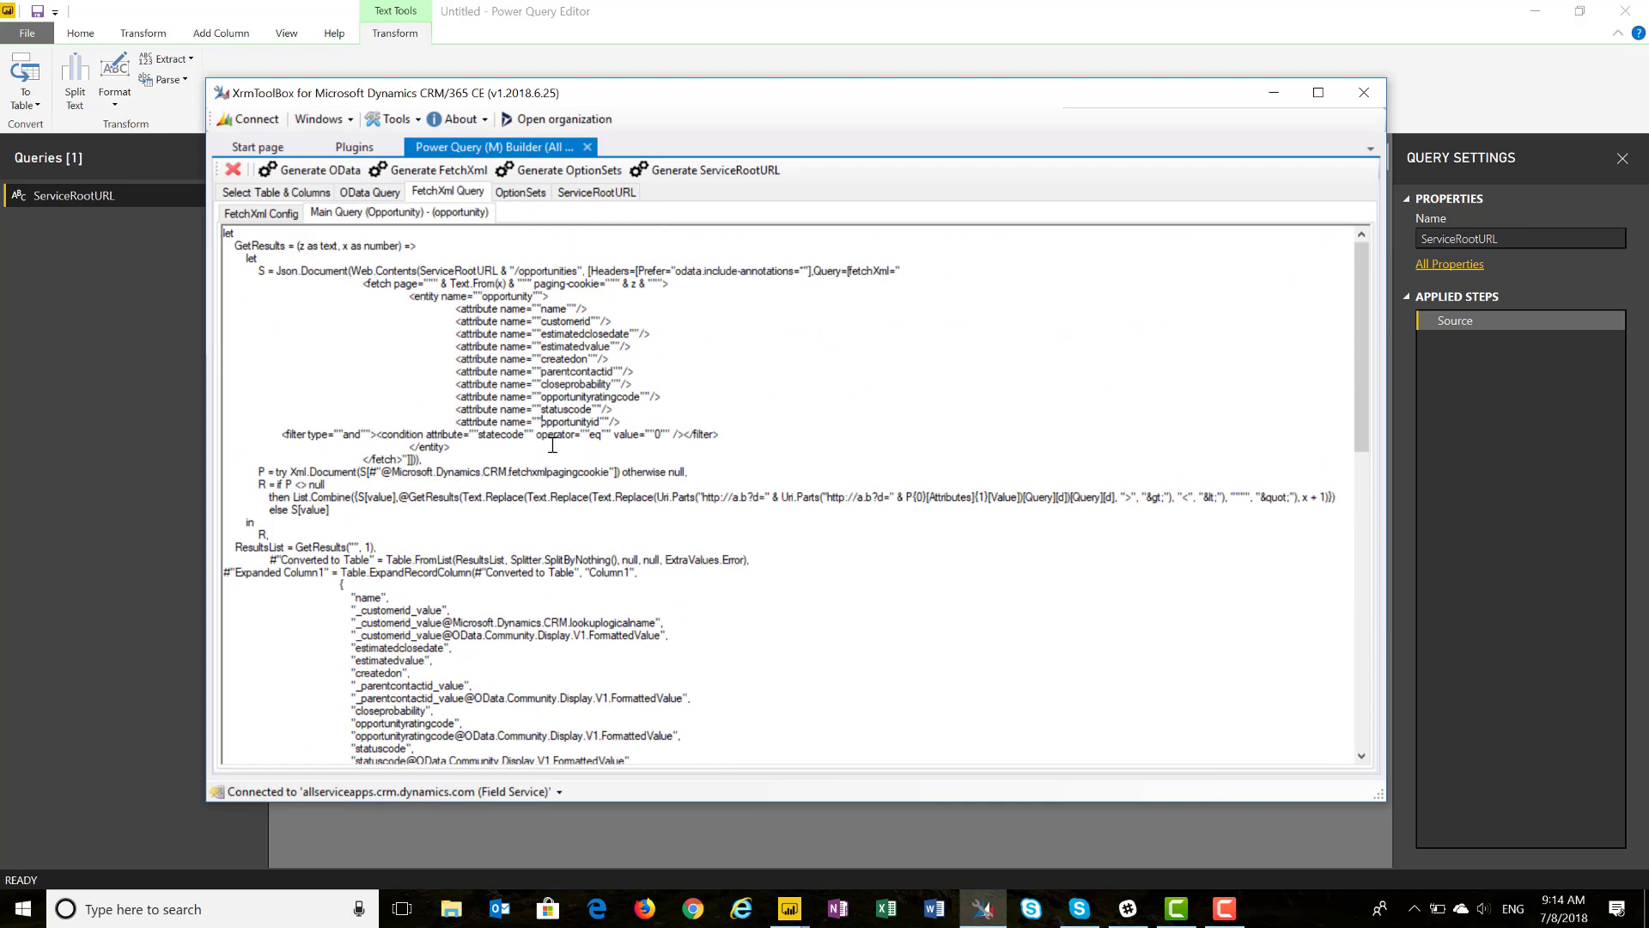
left_click(553, 444)
left_click_drag(365, 283, 528, 449)
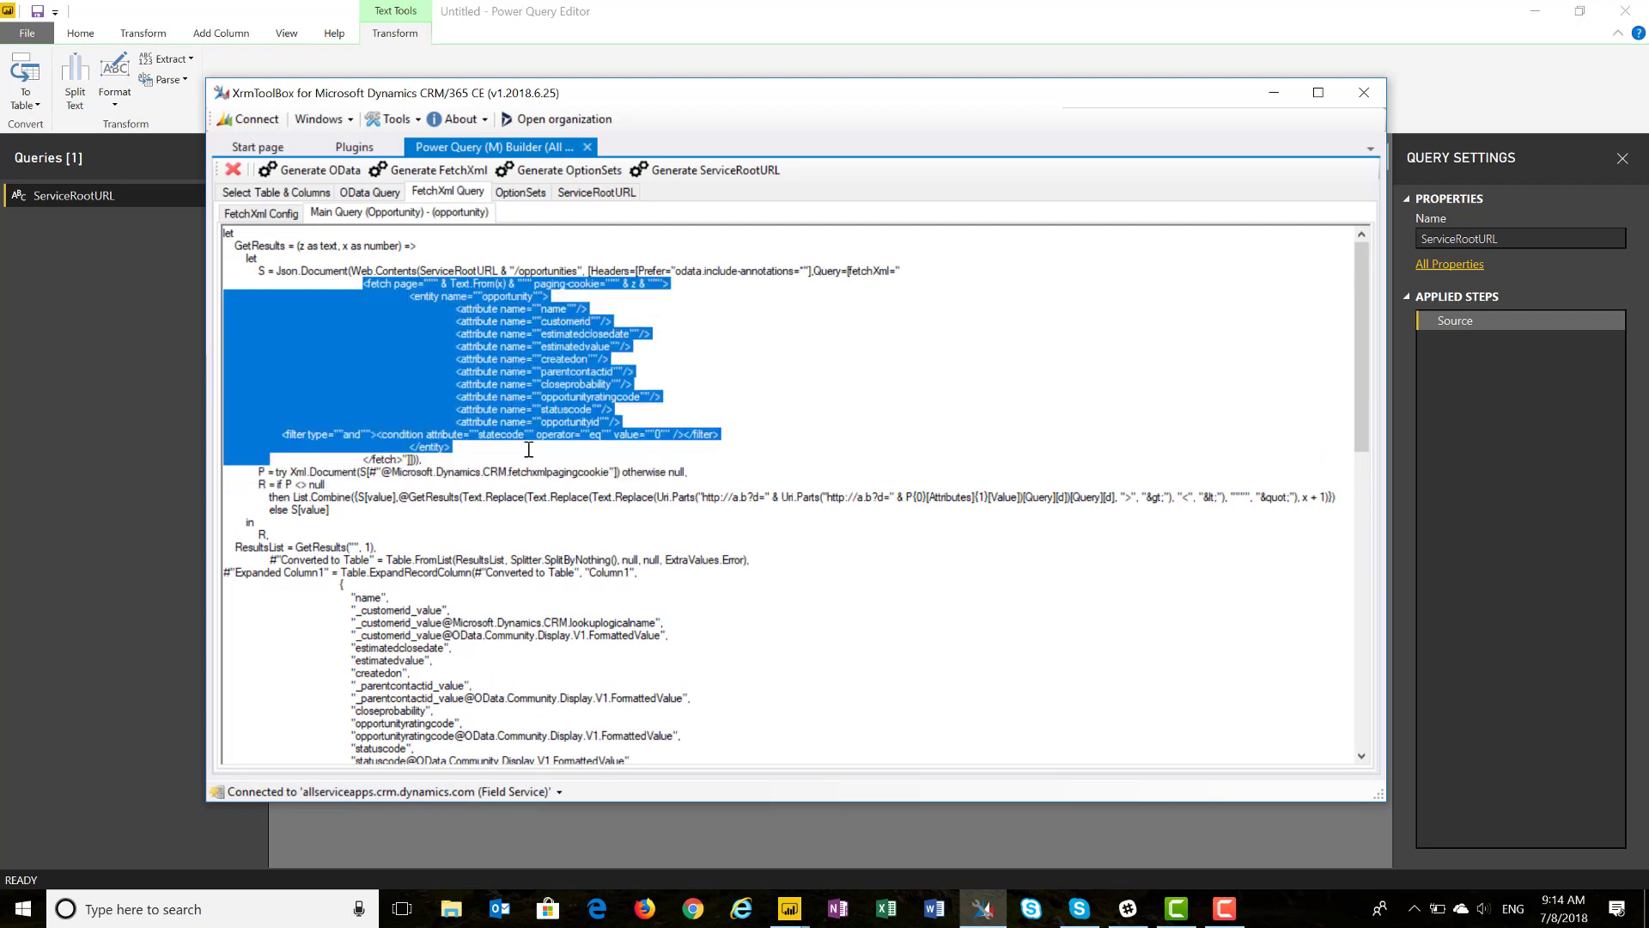
left_click(540, 497)
Step: Copy the entire generated Opportunity query and add another blank query in the Power Query Editor
key("ctrl+a")
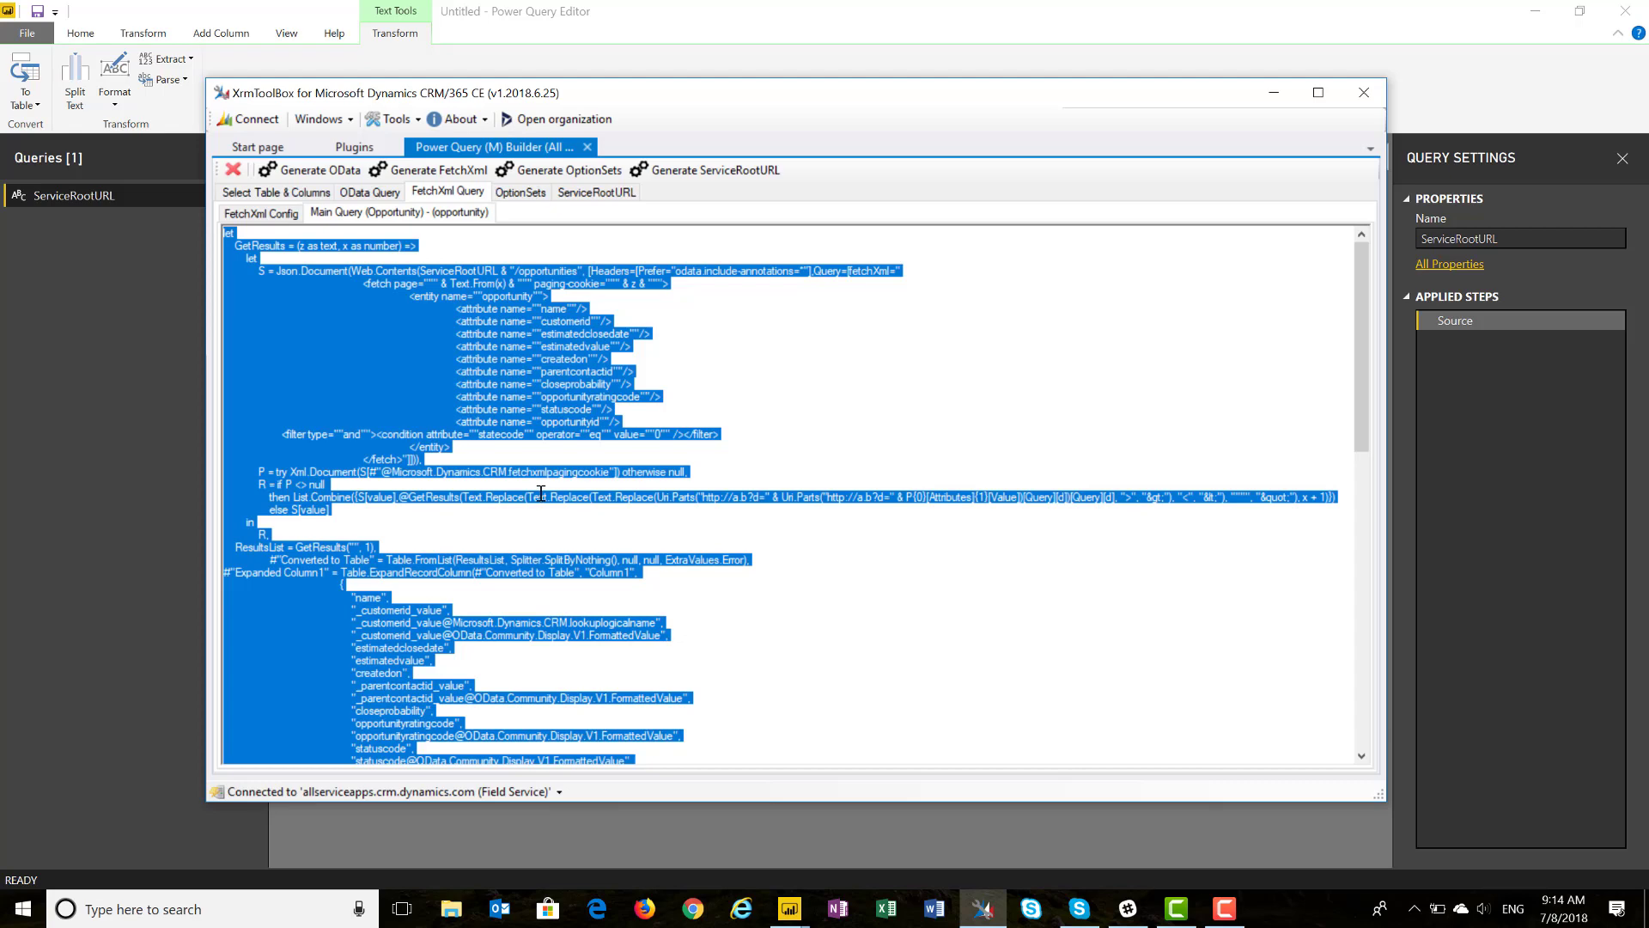
left_click(66, 455)
left_click(81, 35)
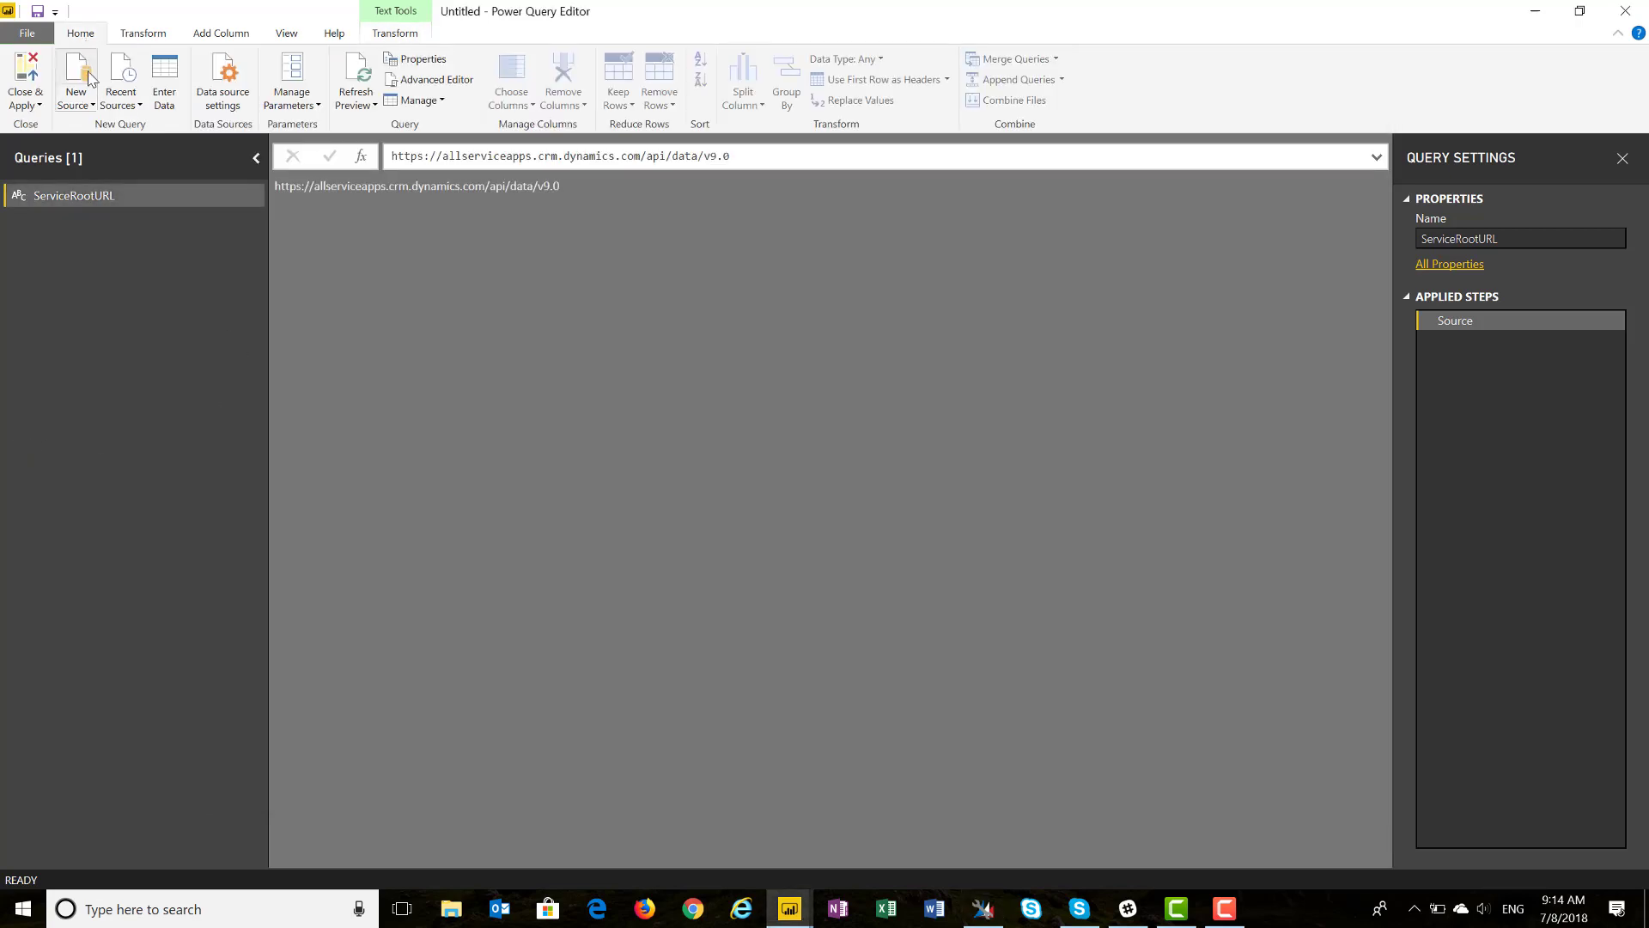
left_click(76, 99)
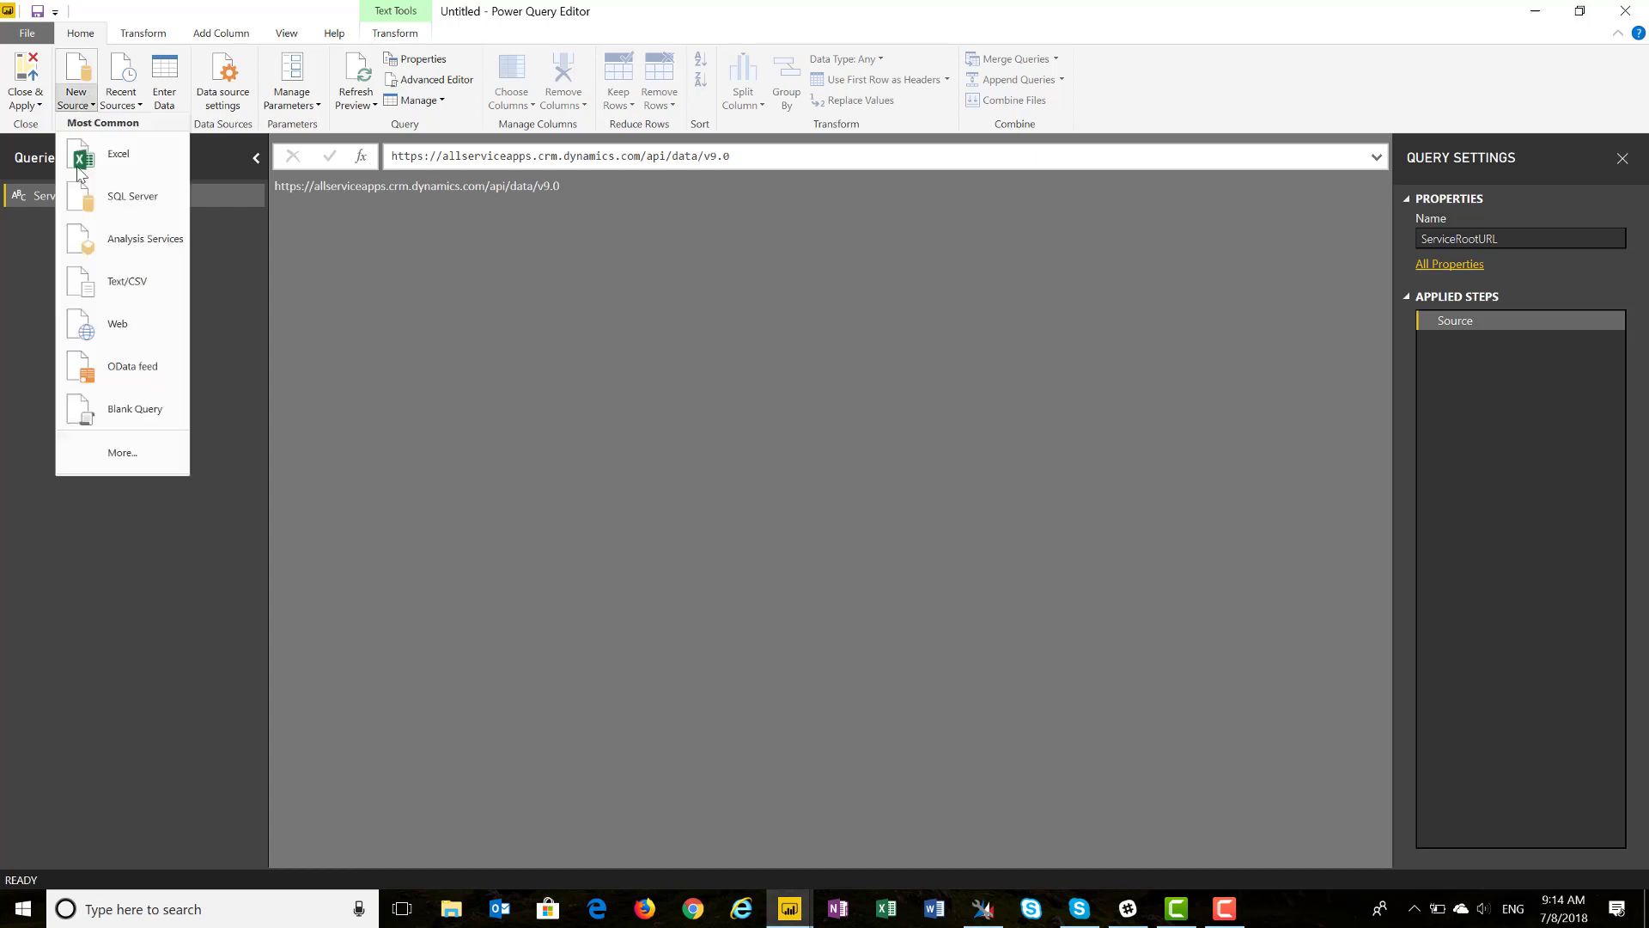
left_click(104, 412)
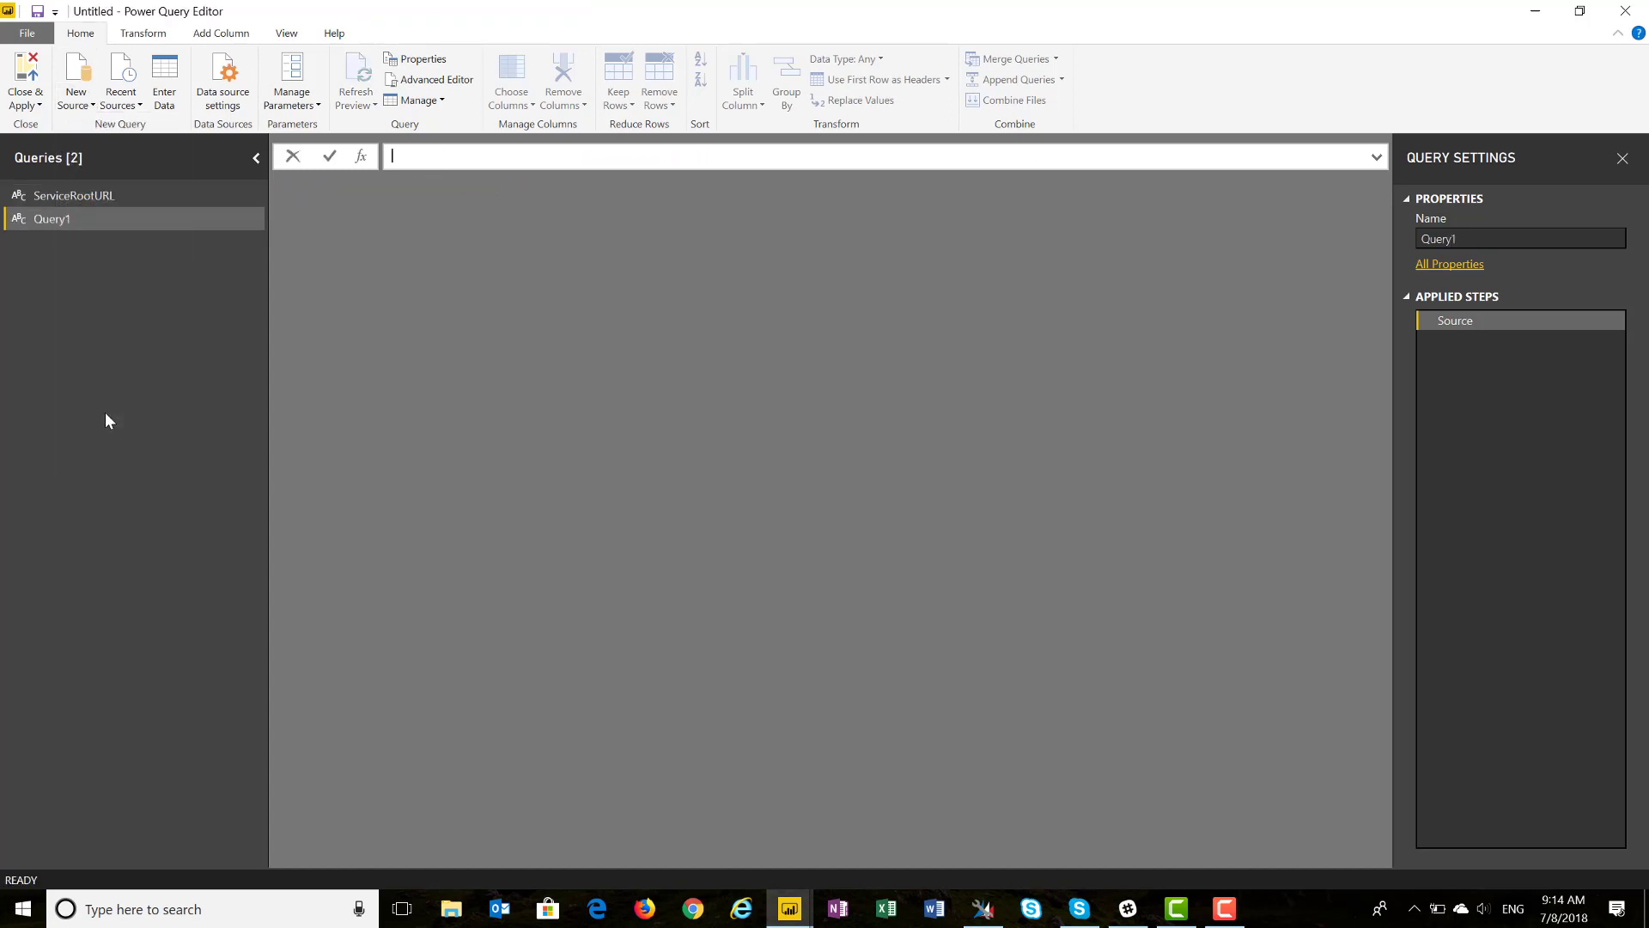
Step: Replace the blank query's code with the copied Opportunity query in the Advanced Editor and rename the query Opportunities
left_click(429, 82)
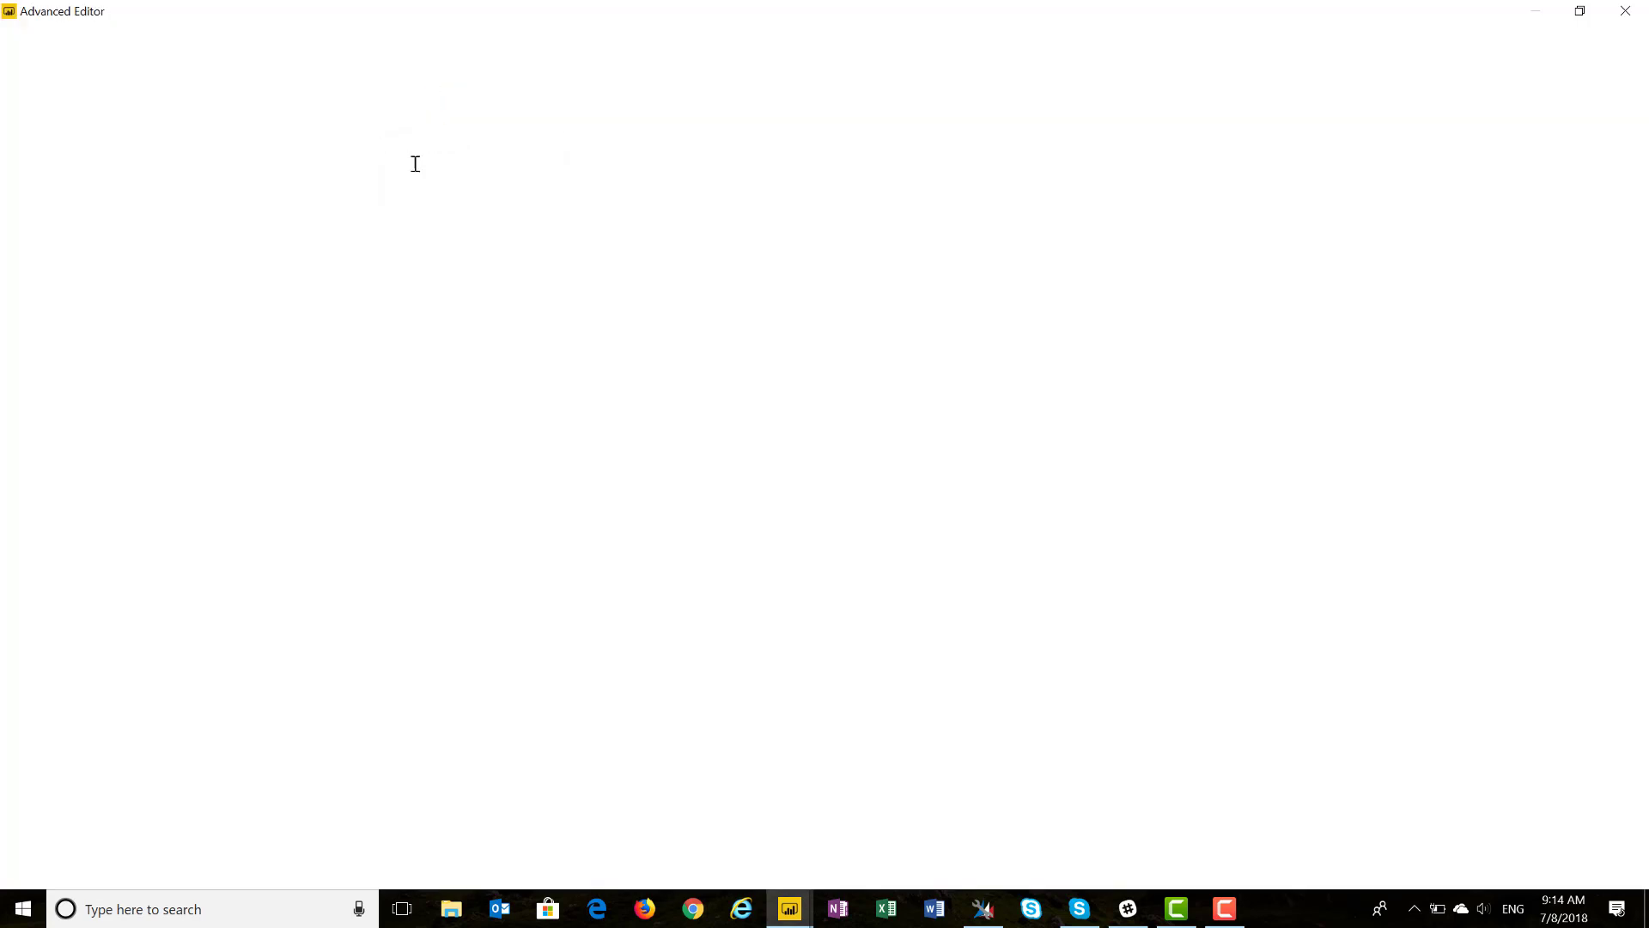
key("ctrl+a")
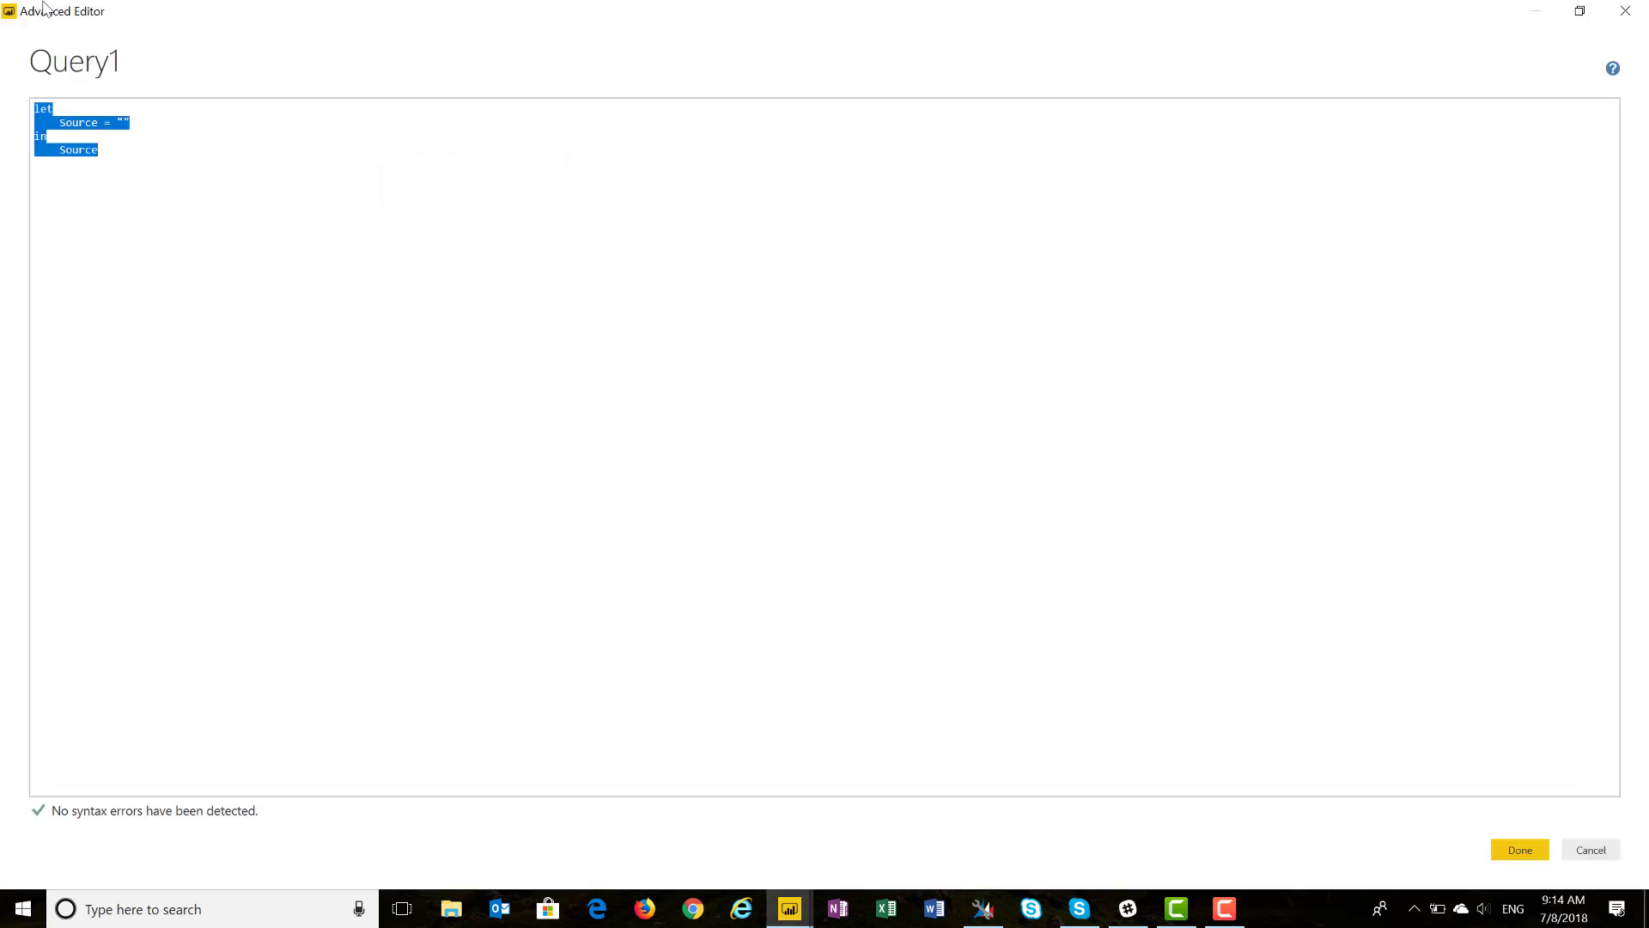
key("ctrl+v")
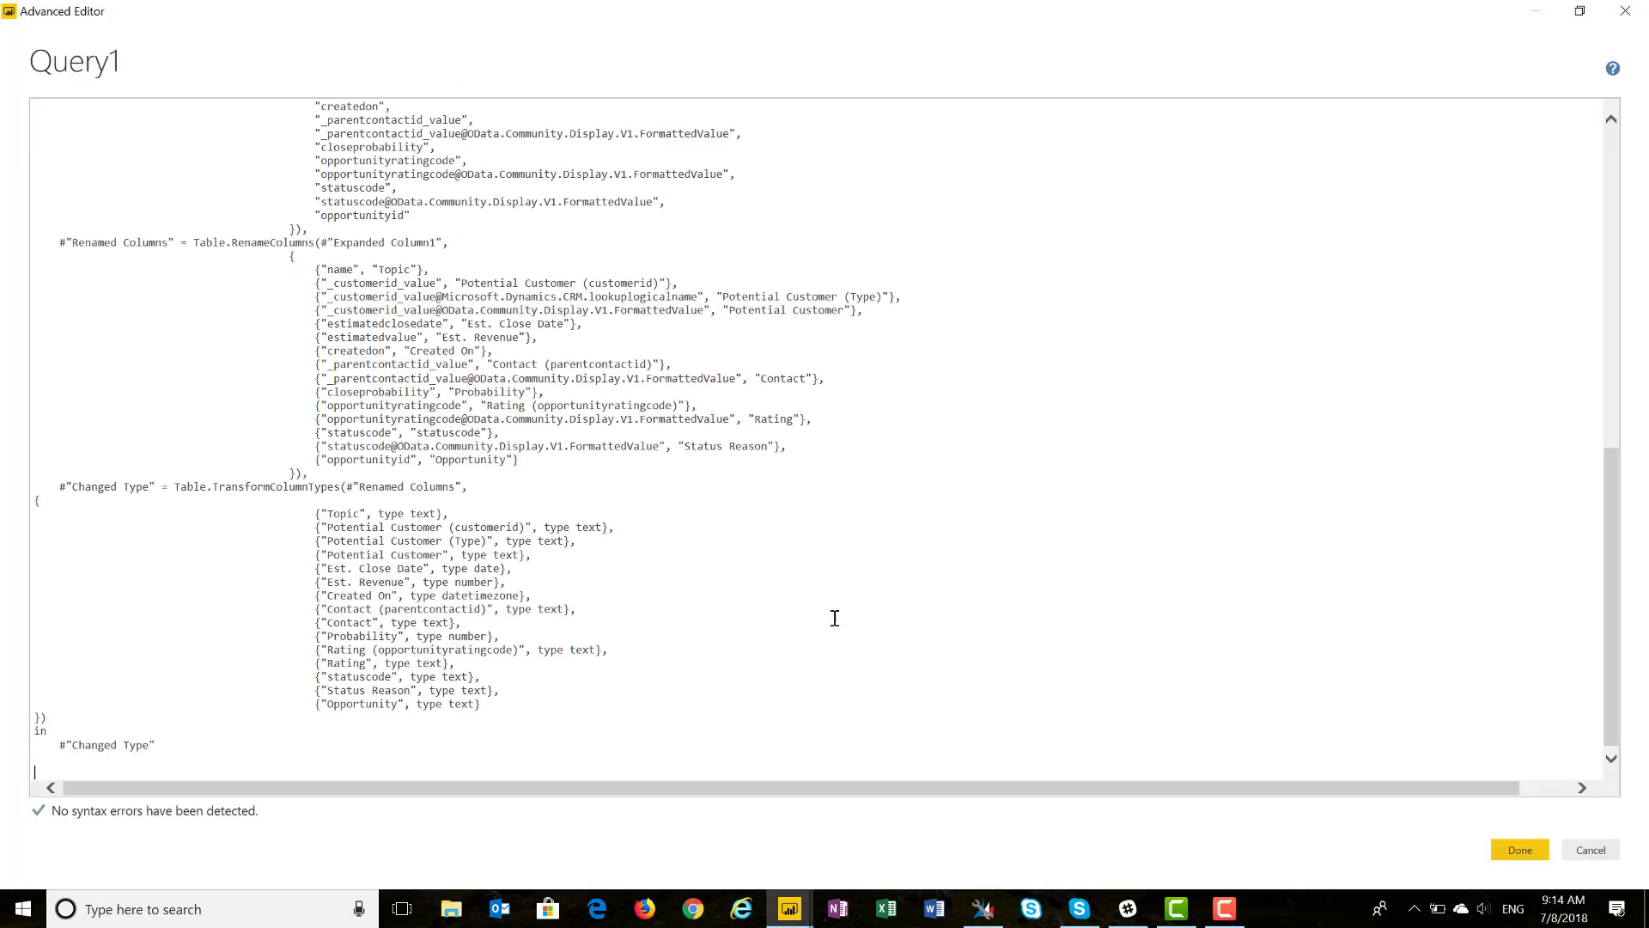
left_click(1519, 851)
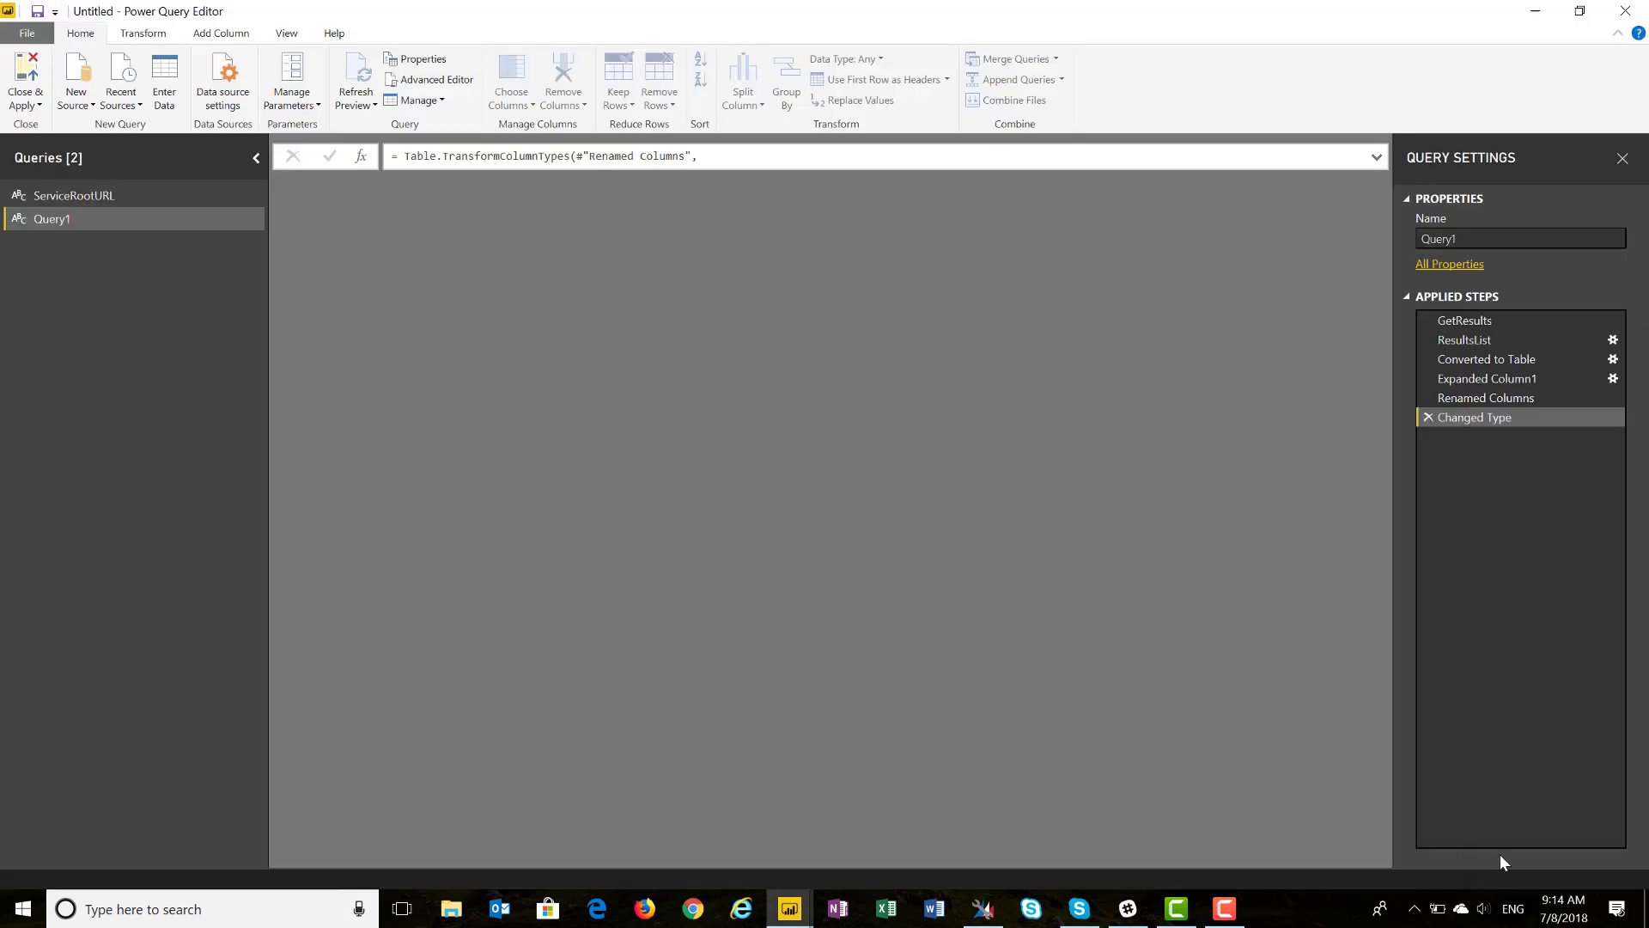
double_click(37, 219)
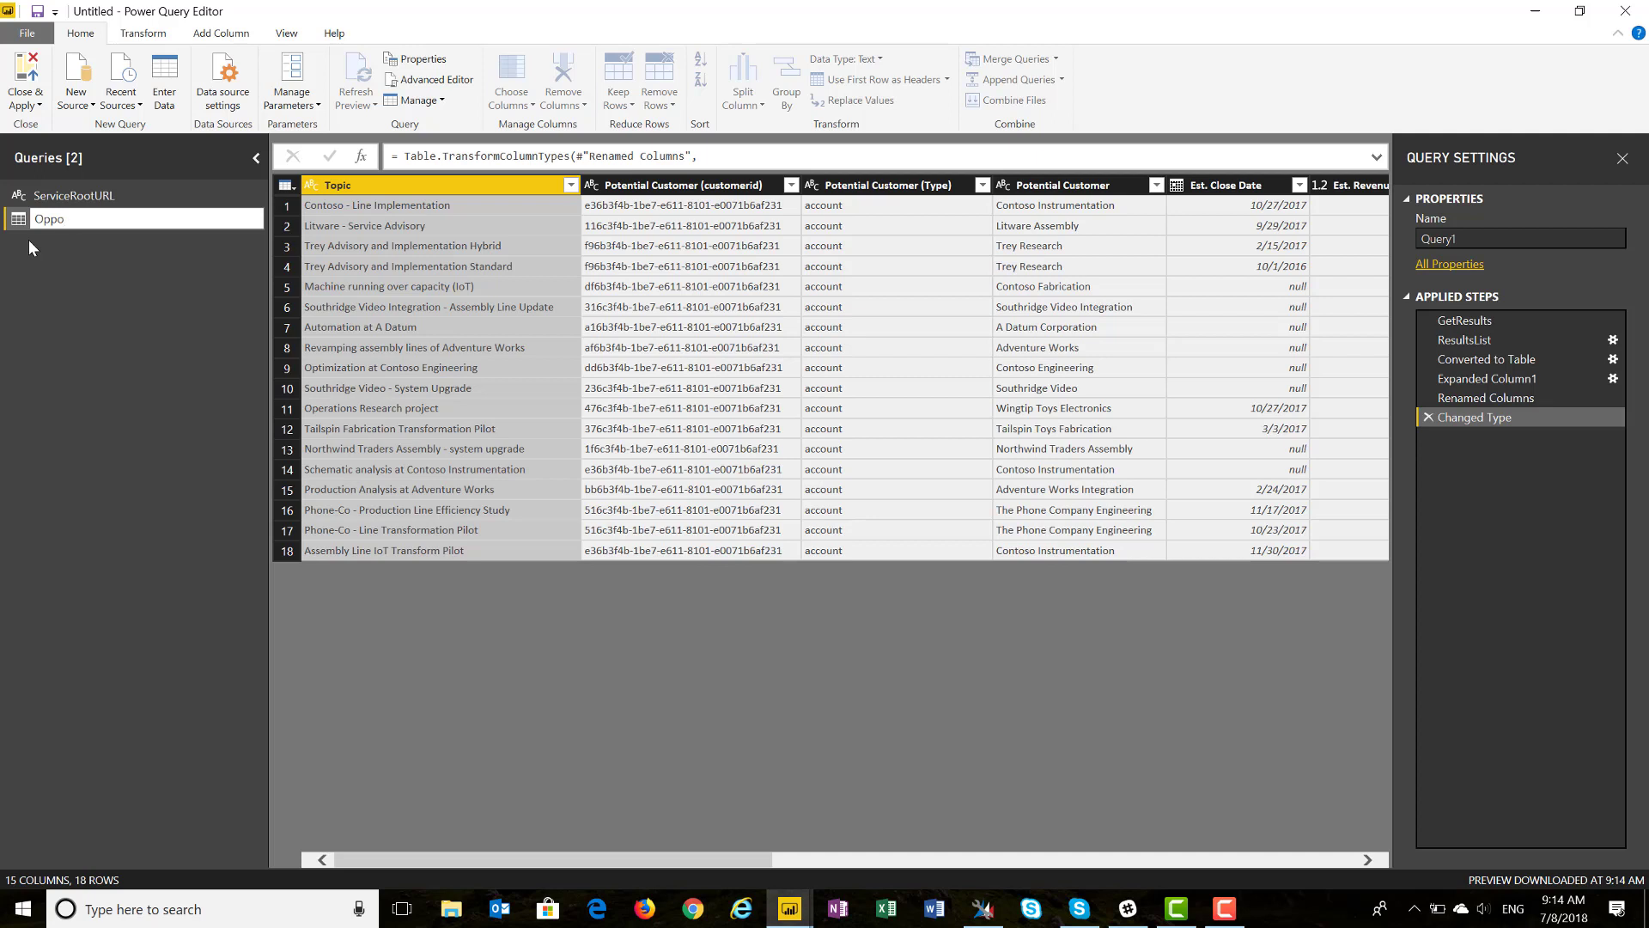
type("Opportunities")
key("Return")
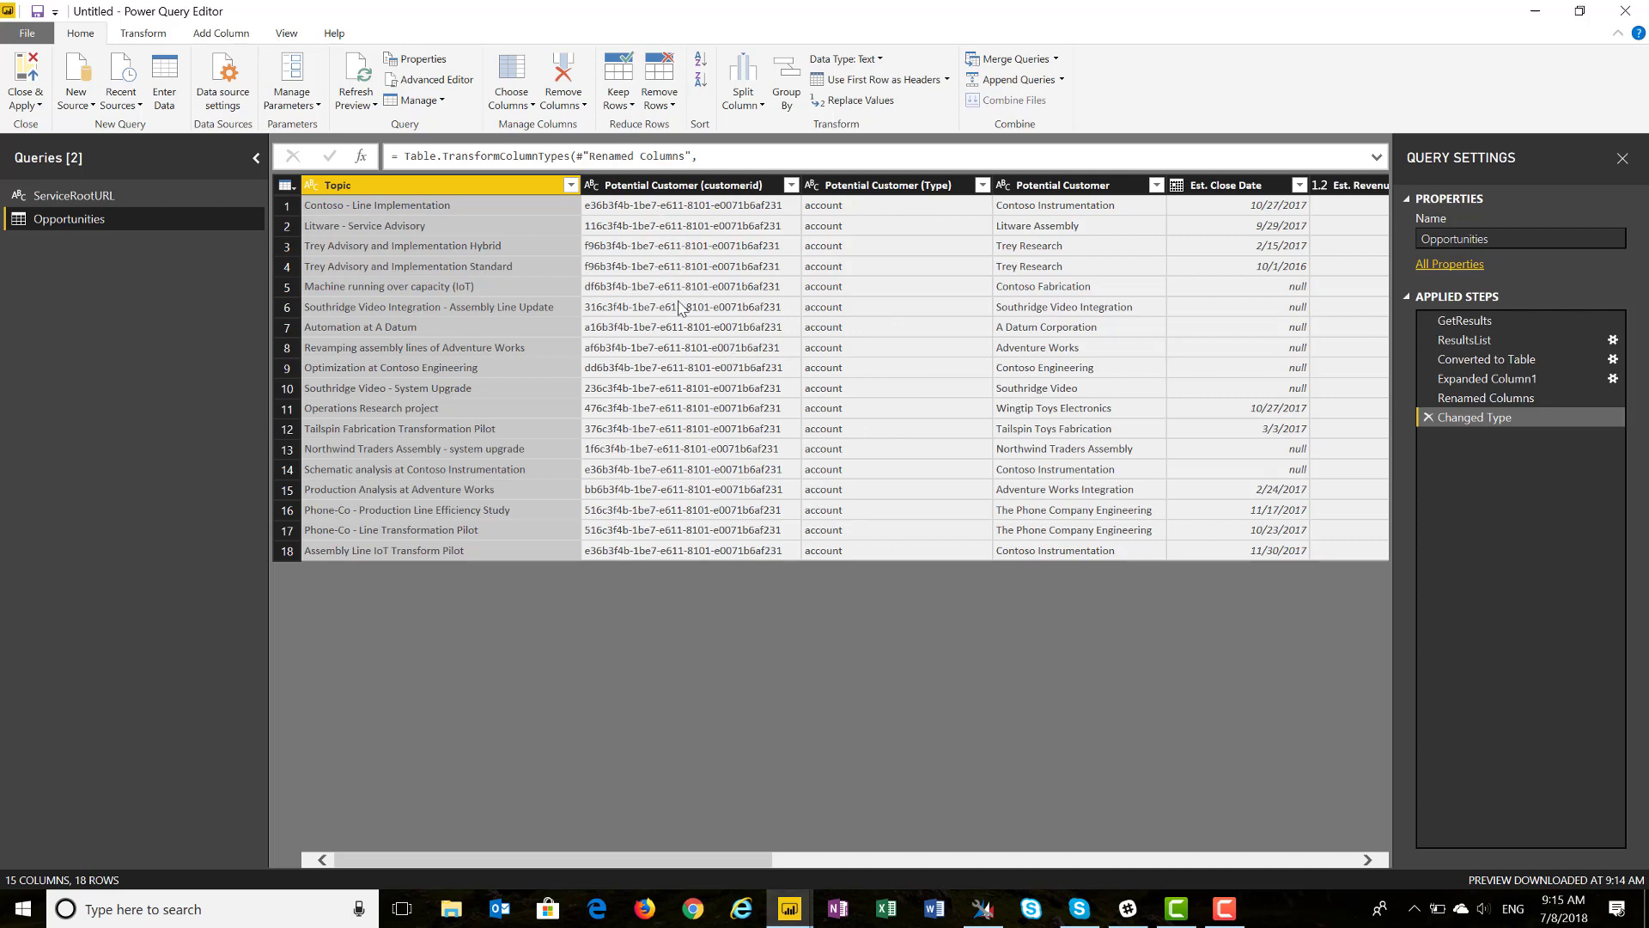
Step: Examine all columns of the Opportunities table, from Topic through Est. Revenue, Contact and Rating to the Opportunity ID
scroll(1016, 307, "right", 5)
scroll(1016, 306, "right", 4)
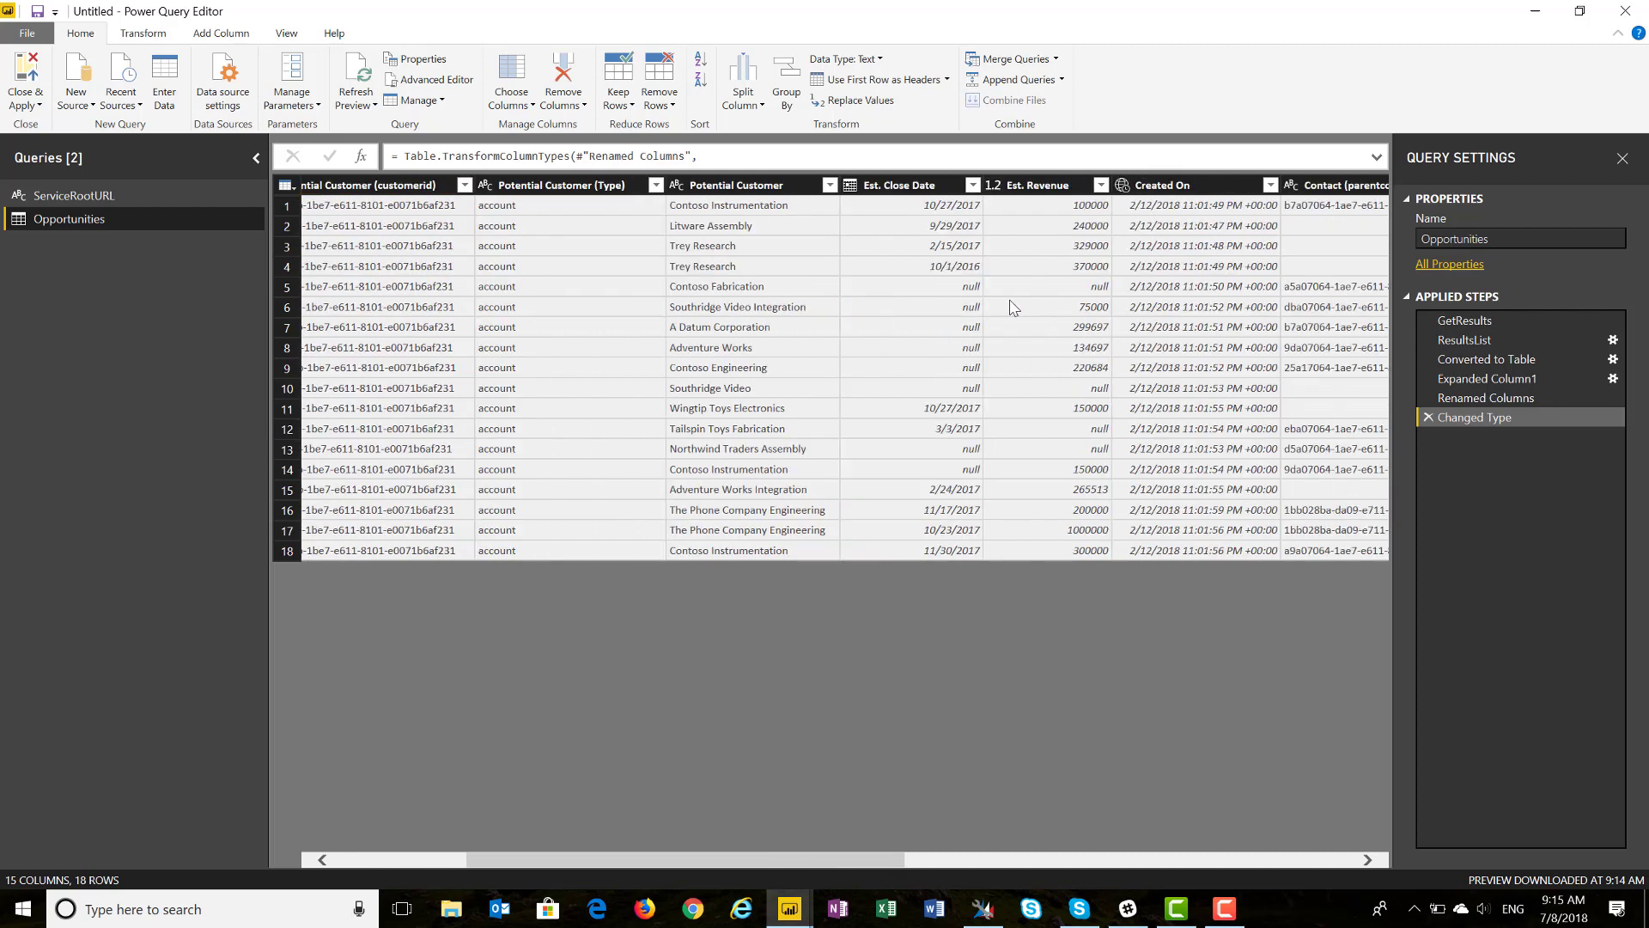
scroll(1009, 307, "right", 3)
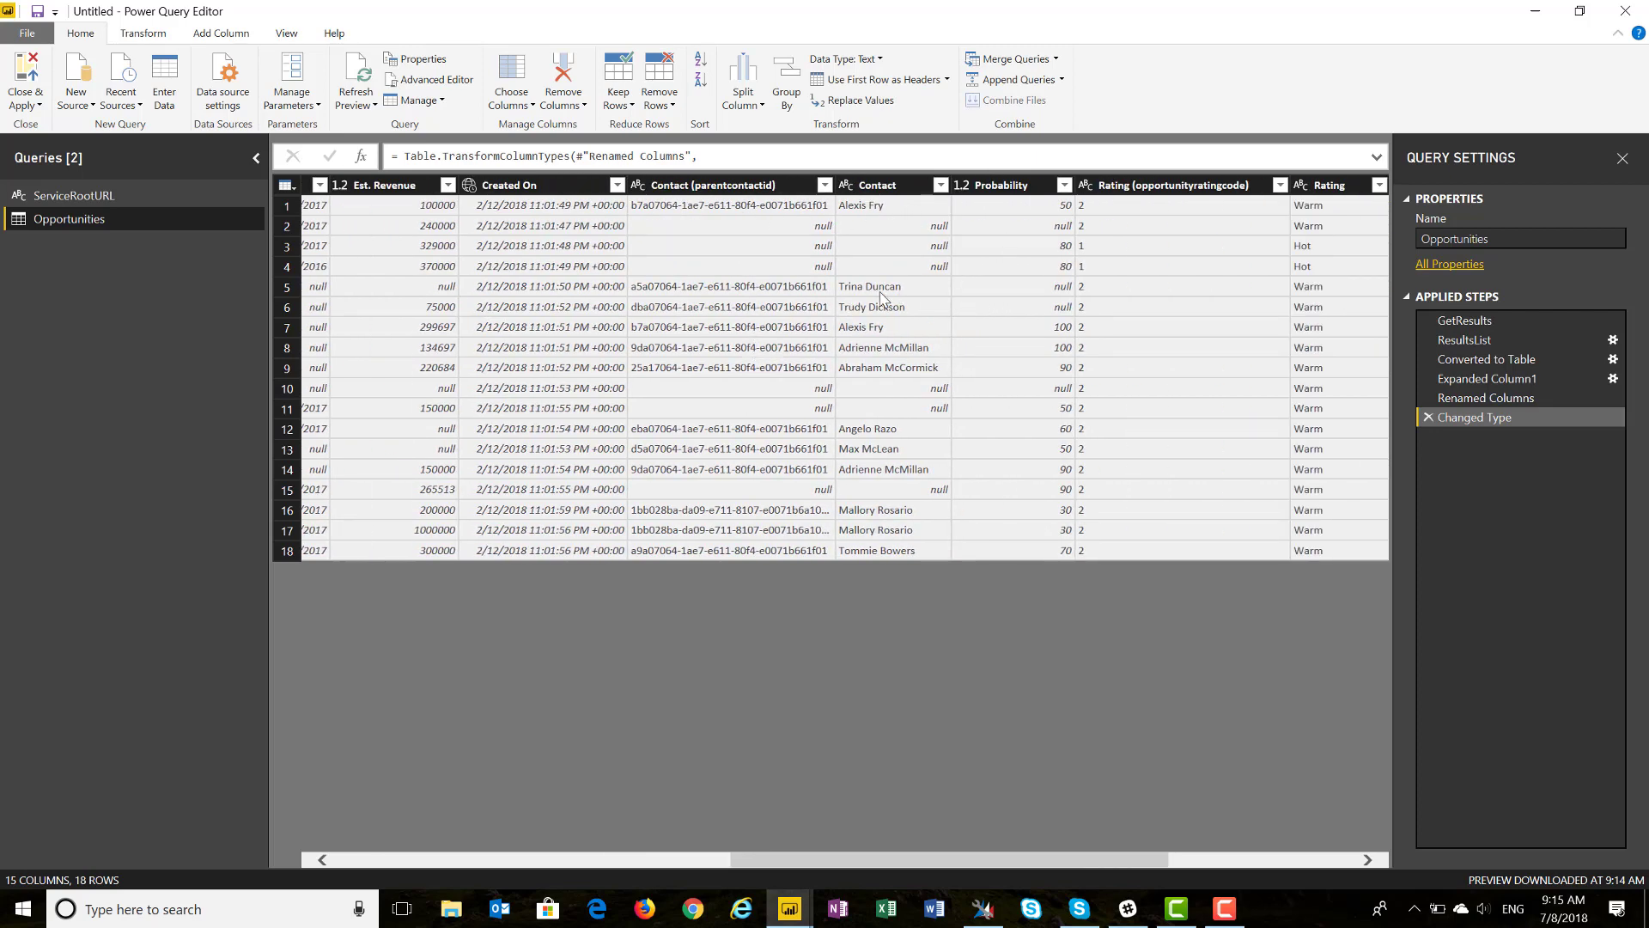
scroll(882, 296, "right", 4)
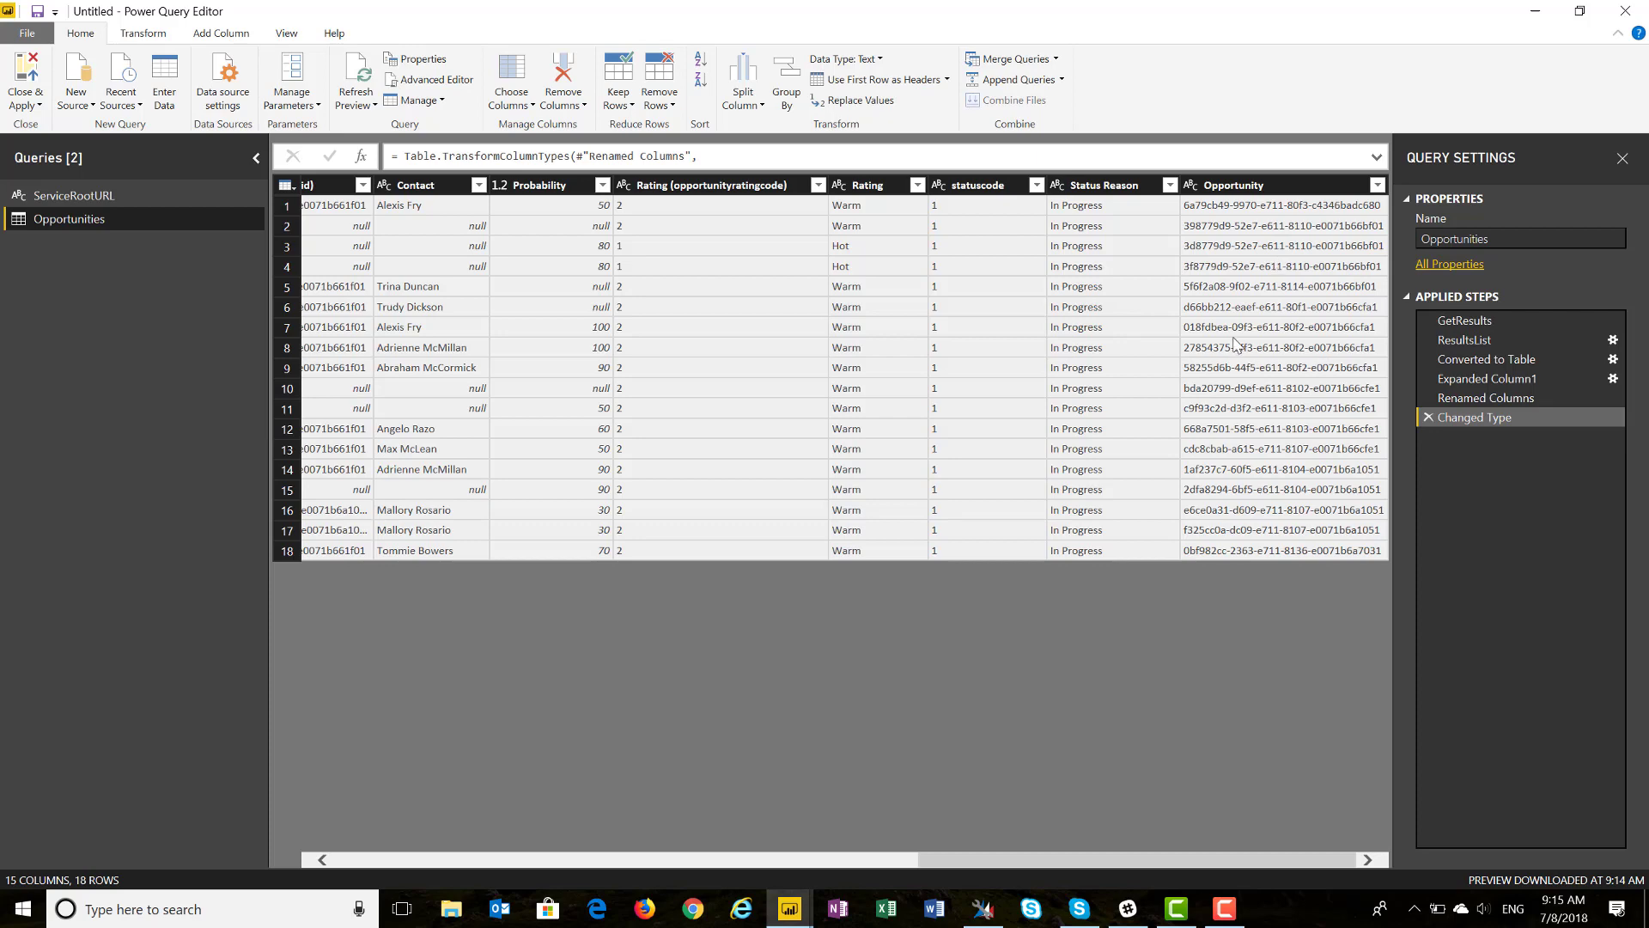
scroll(1236, 345, "left", 10)
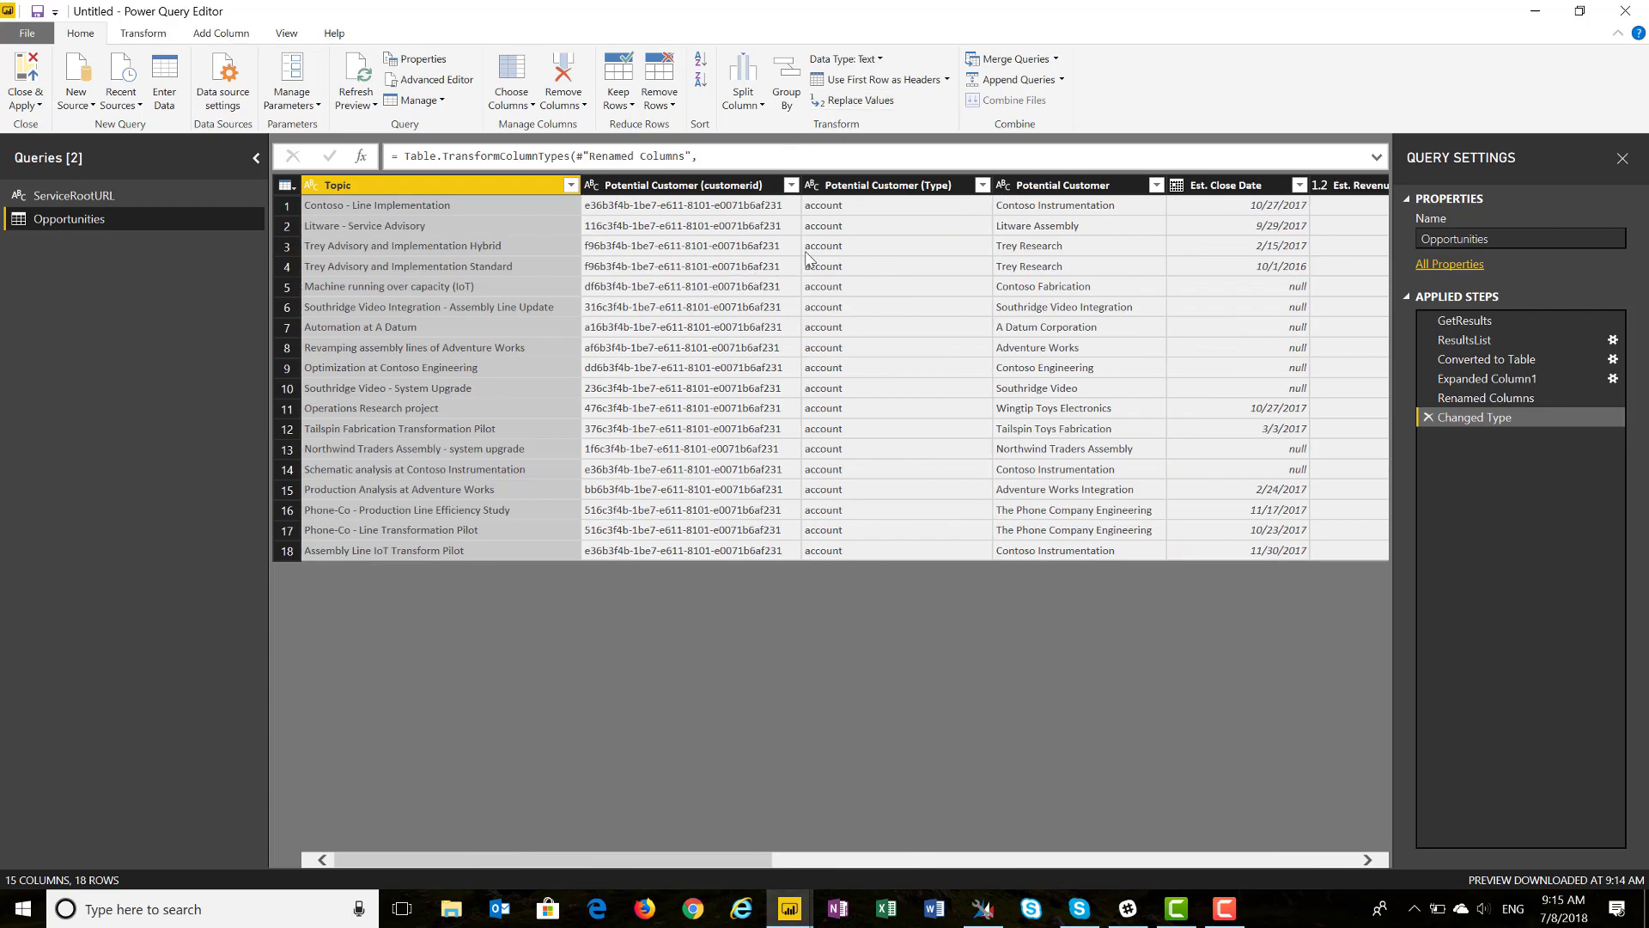
scroll(811, 258, "right", 5)
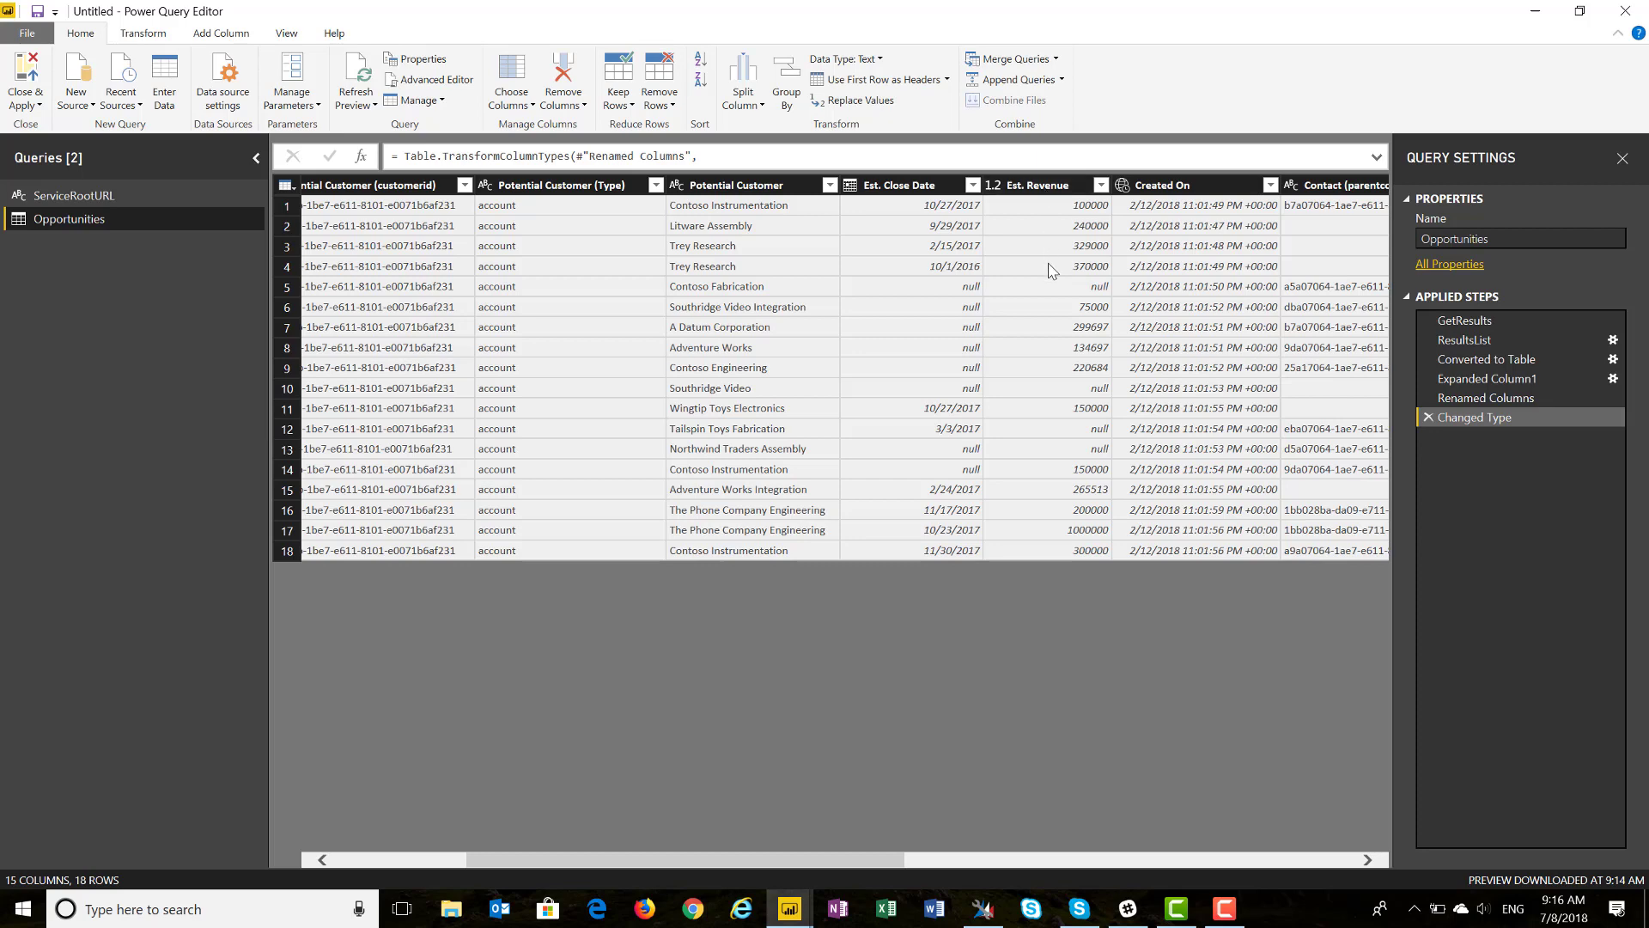
scroll(1052, 271, "right", 3)
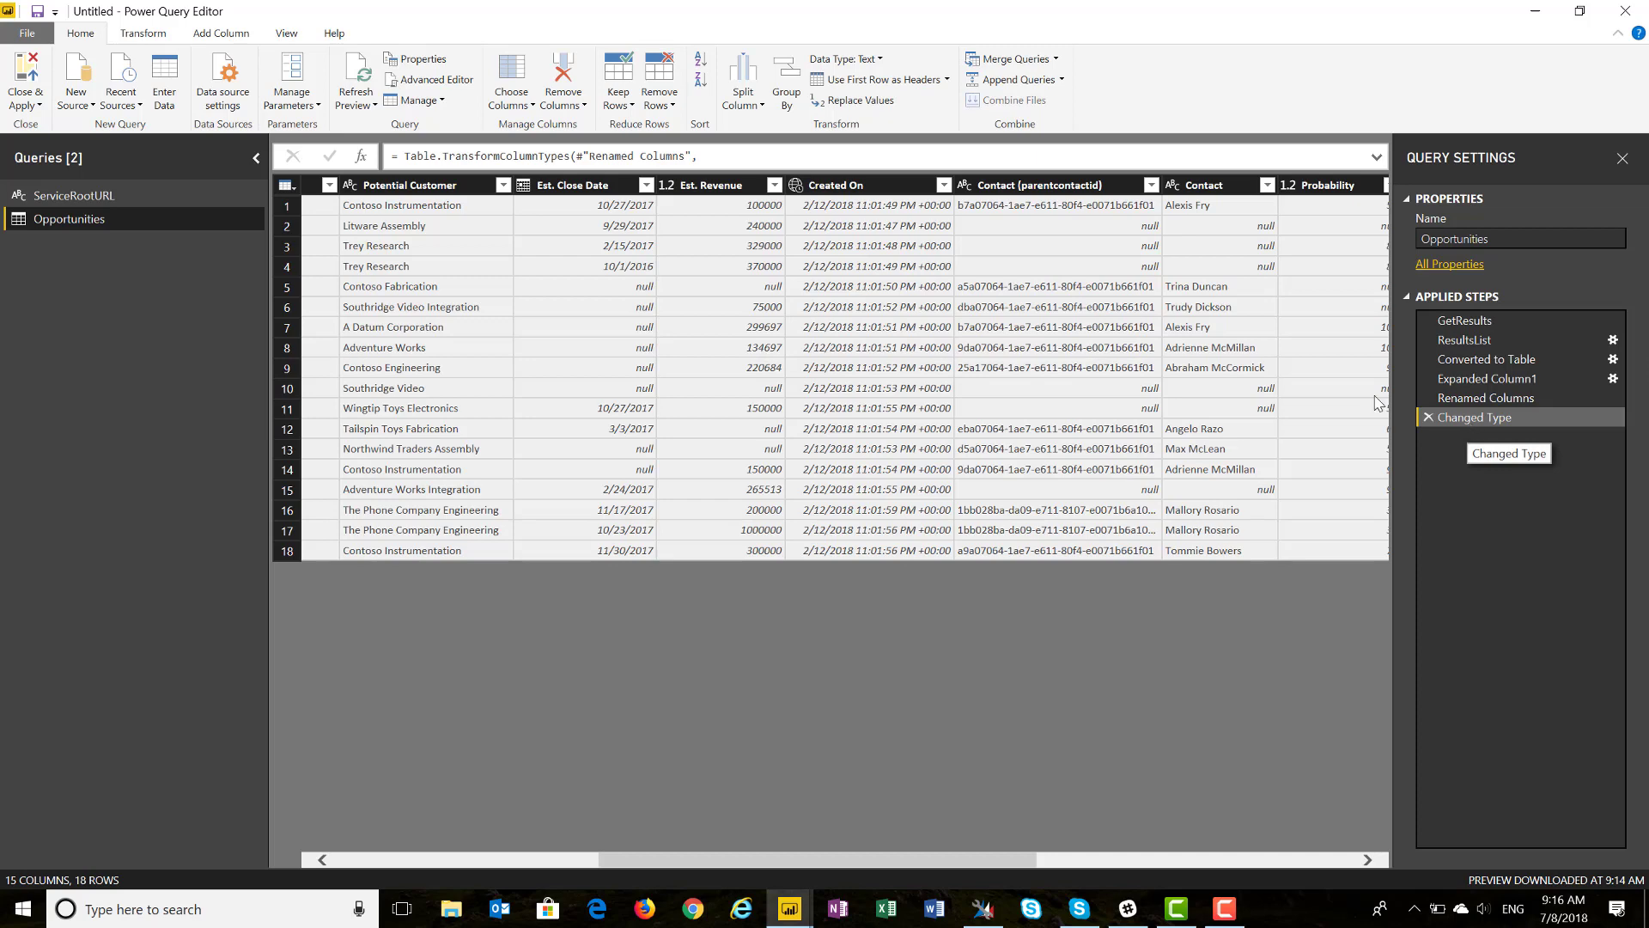
scroll(1320, 369, "left", 5)
scroll(1320, 369, "left", 2)
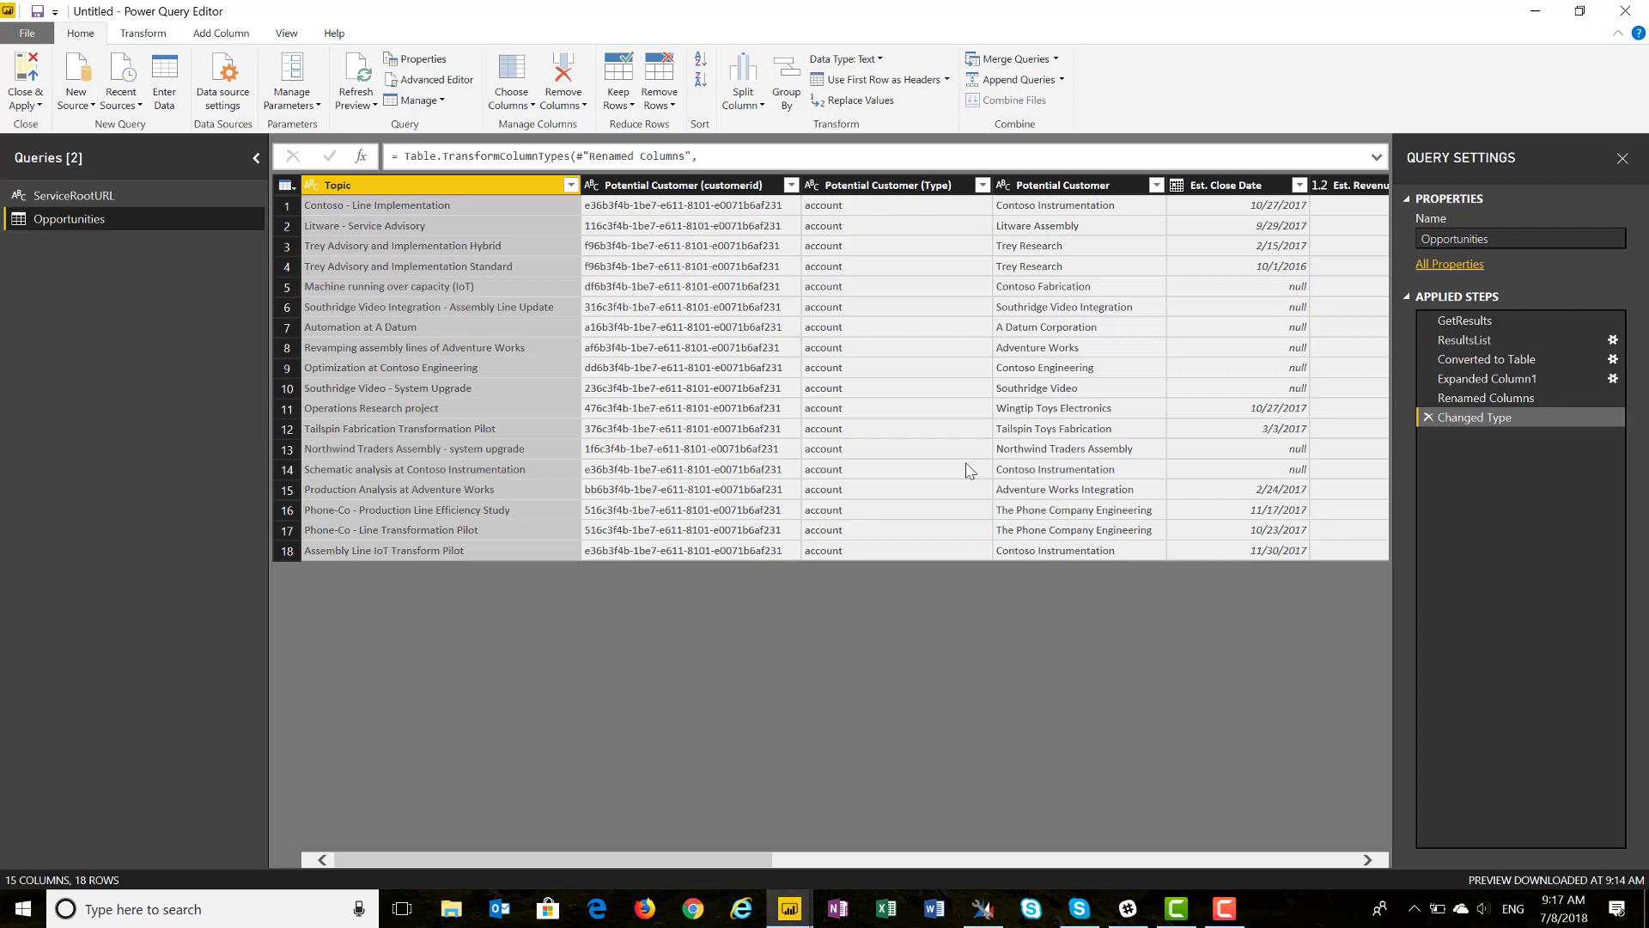
Step: Switch to XrmToolBox, generate the OData query for Opportunity, and examine its OData.Feed source line
left_click(981, 910)
key("ctrl+a")
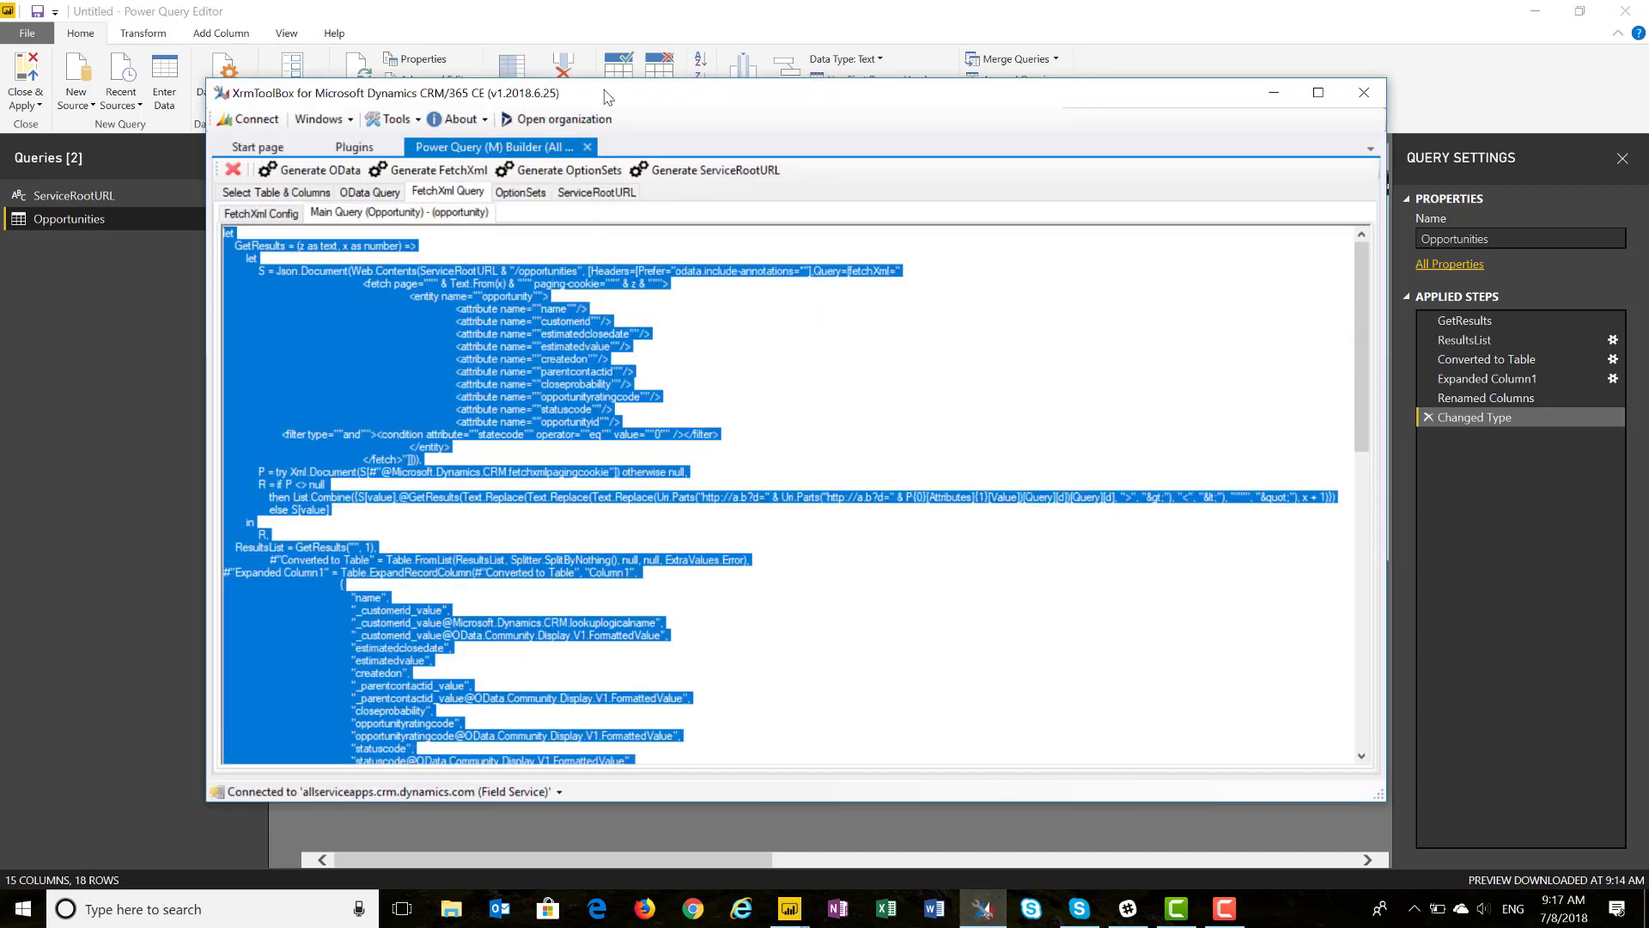
left_click_drag(606, 93, 605, 78)
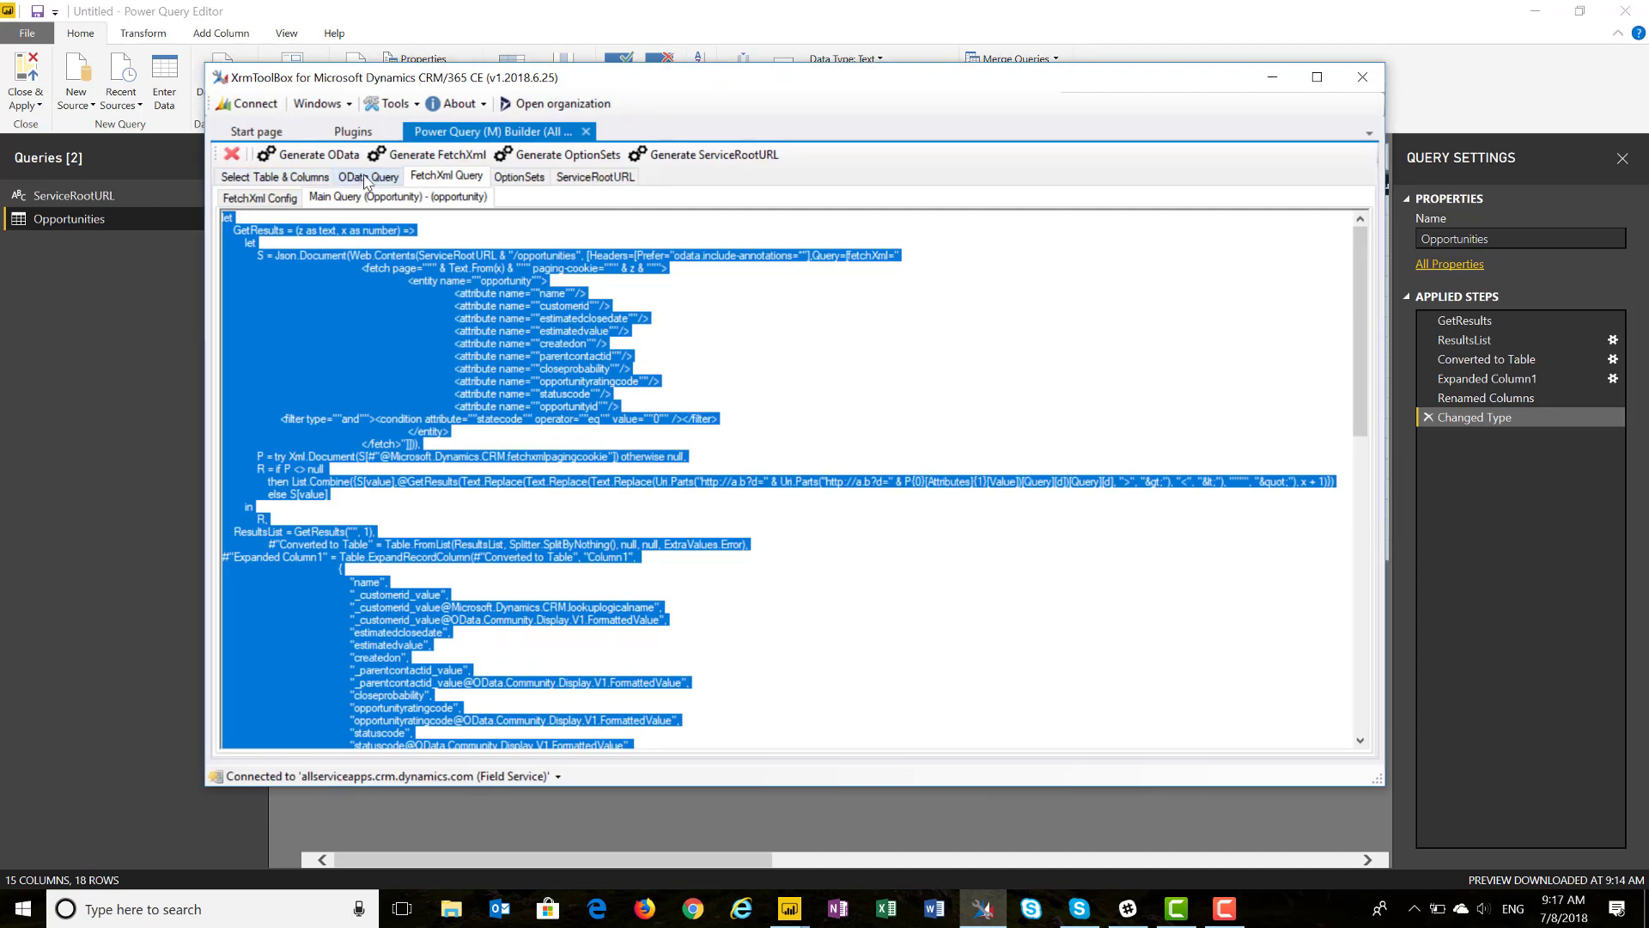
left_click(311, 154)
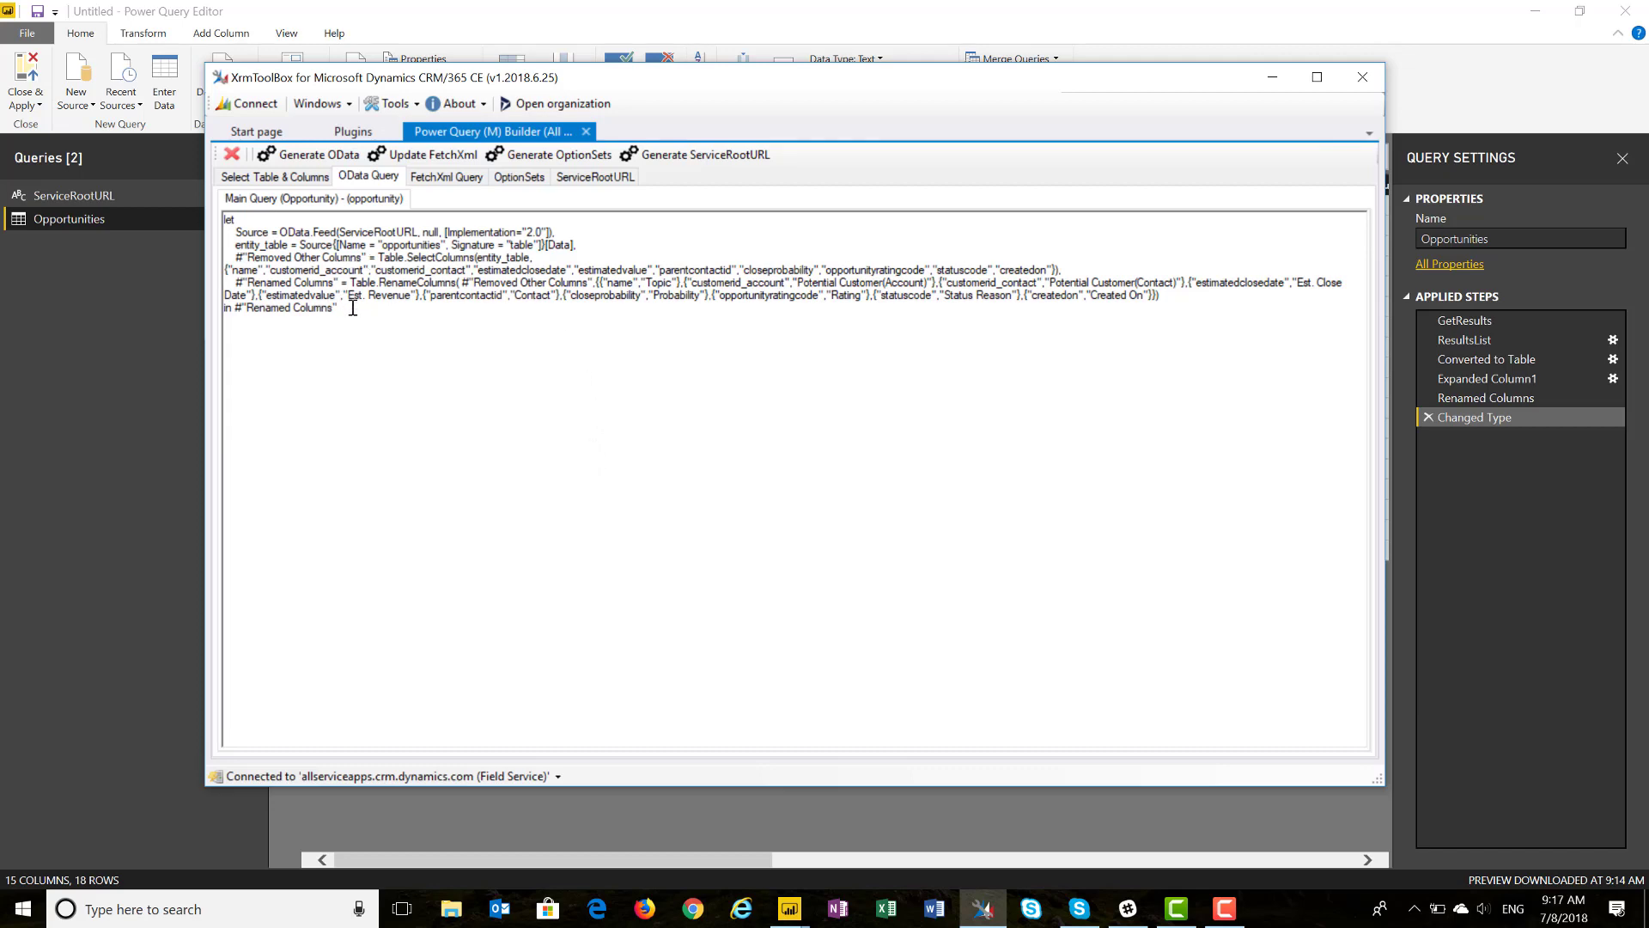
left_click_drag(352, 308, 226, 216)
left_click(315, 259)
left_click_drag(334, 232, 557, 233)
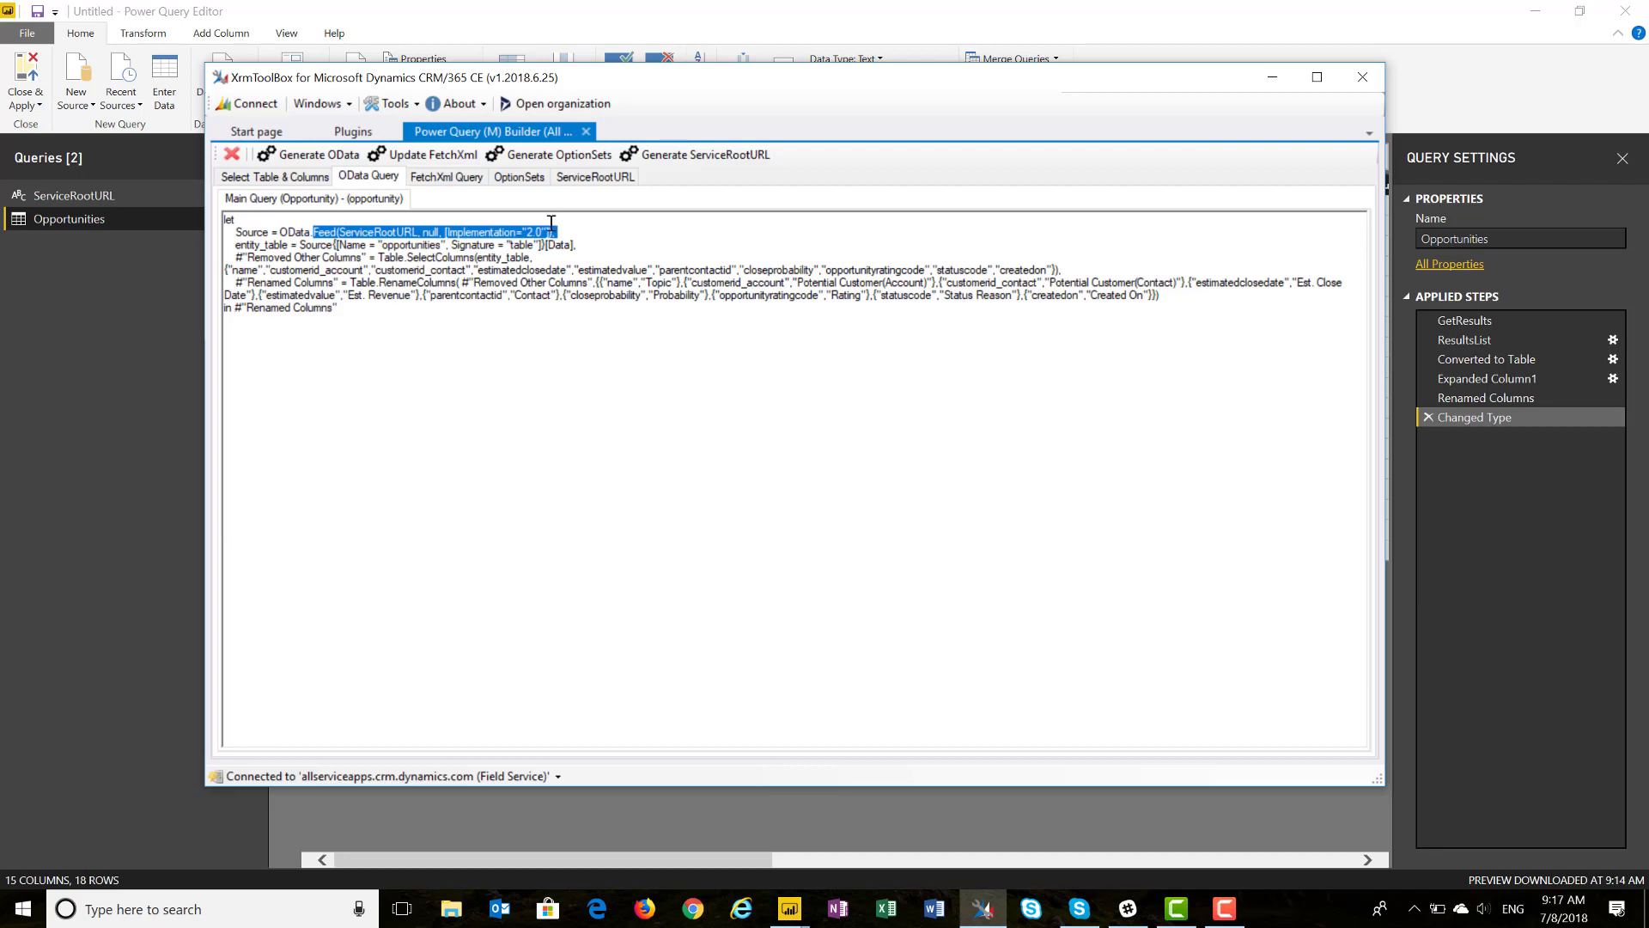
Step: Generate the option set queries and copy the entire Rating (opportunityratingcode) query code
left_click(526, 179)
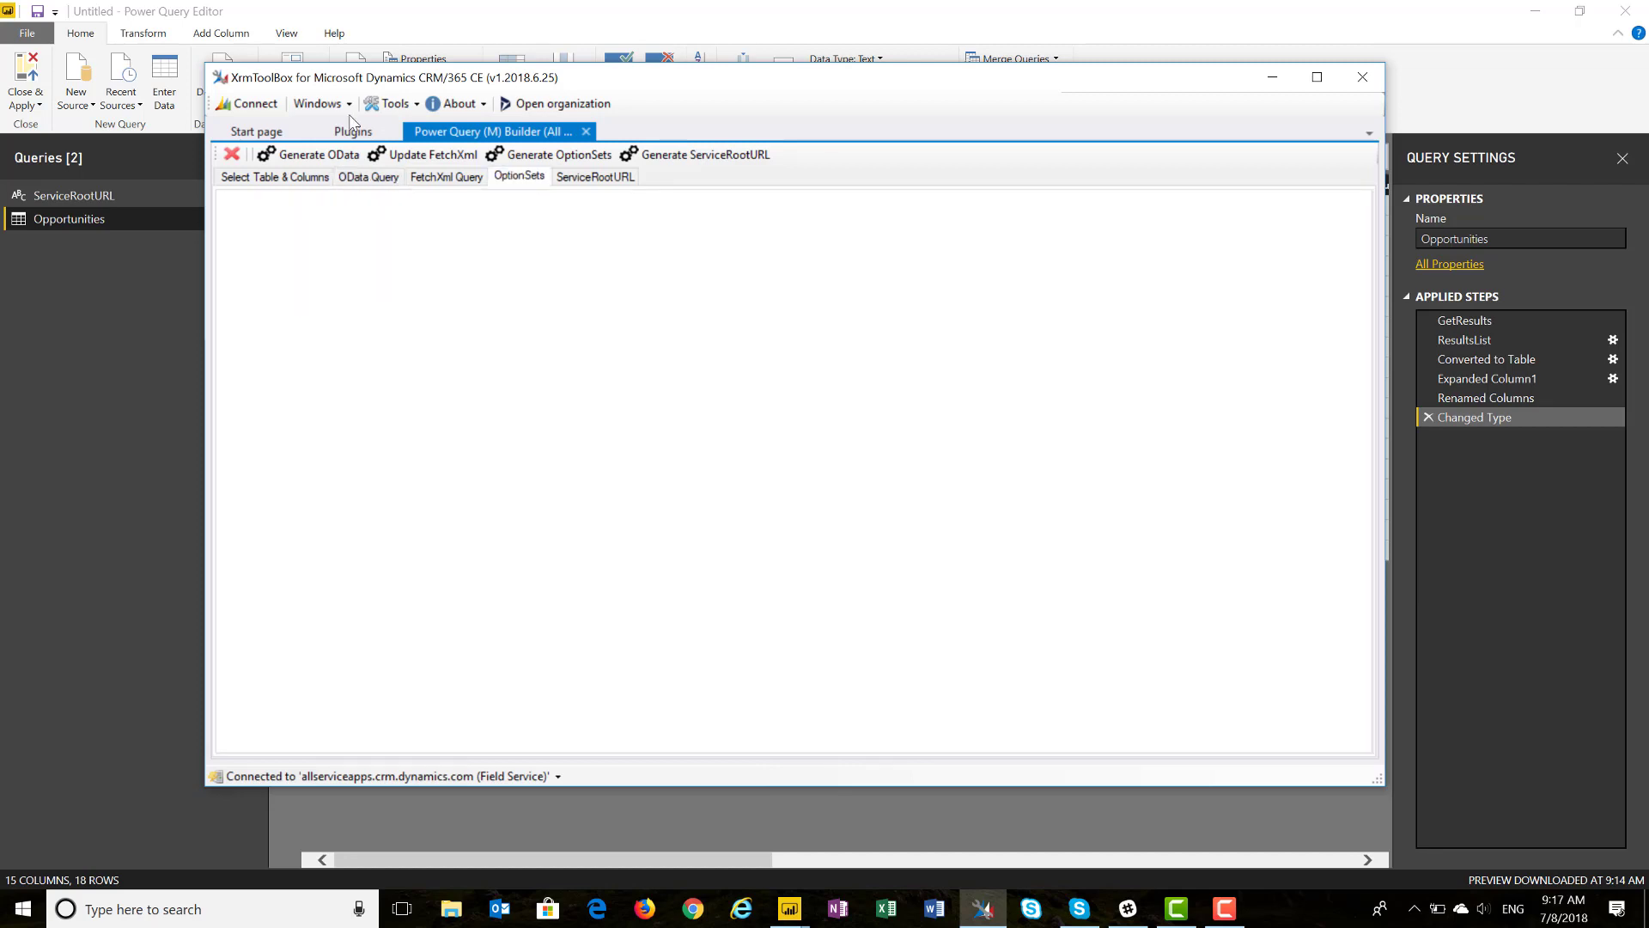
left_click(541, 157)
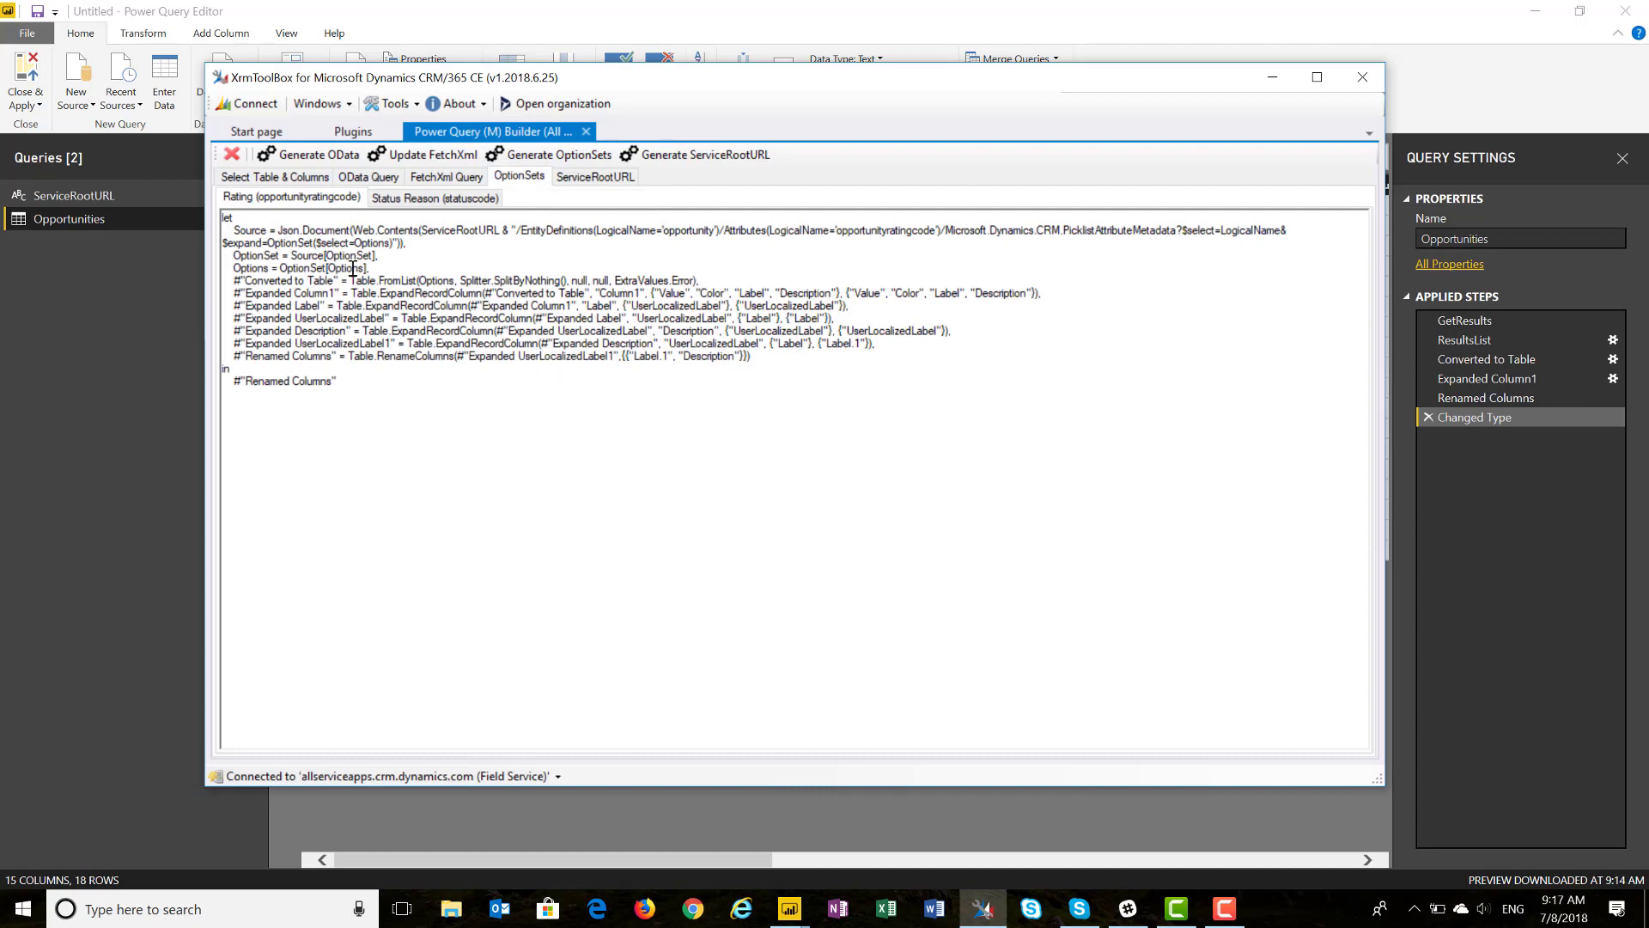
key("ctrl+a")
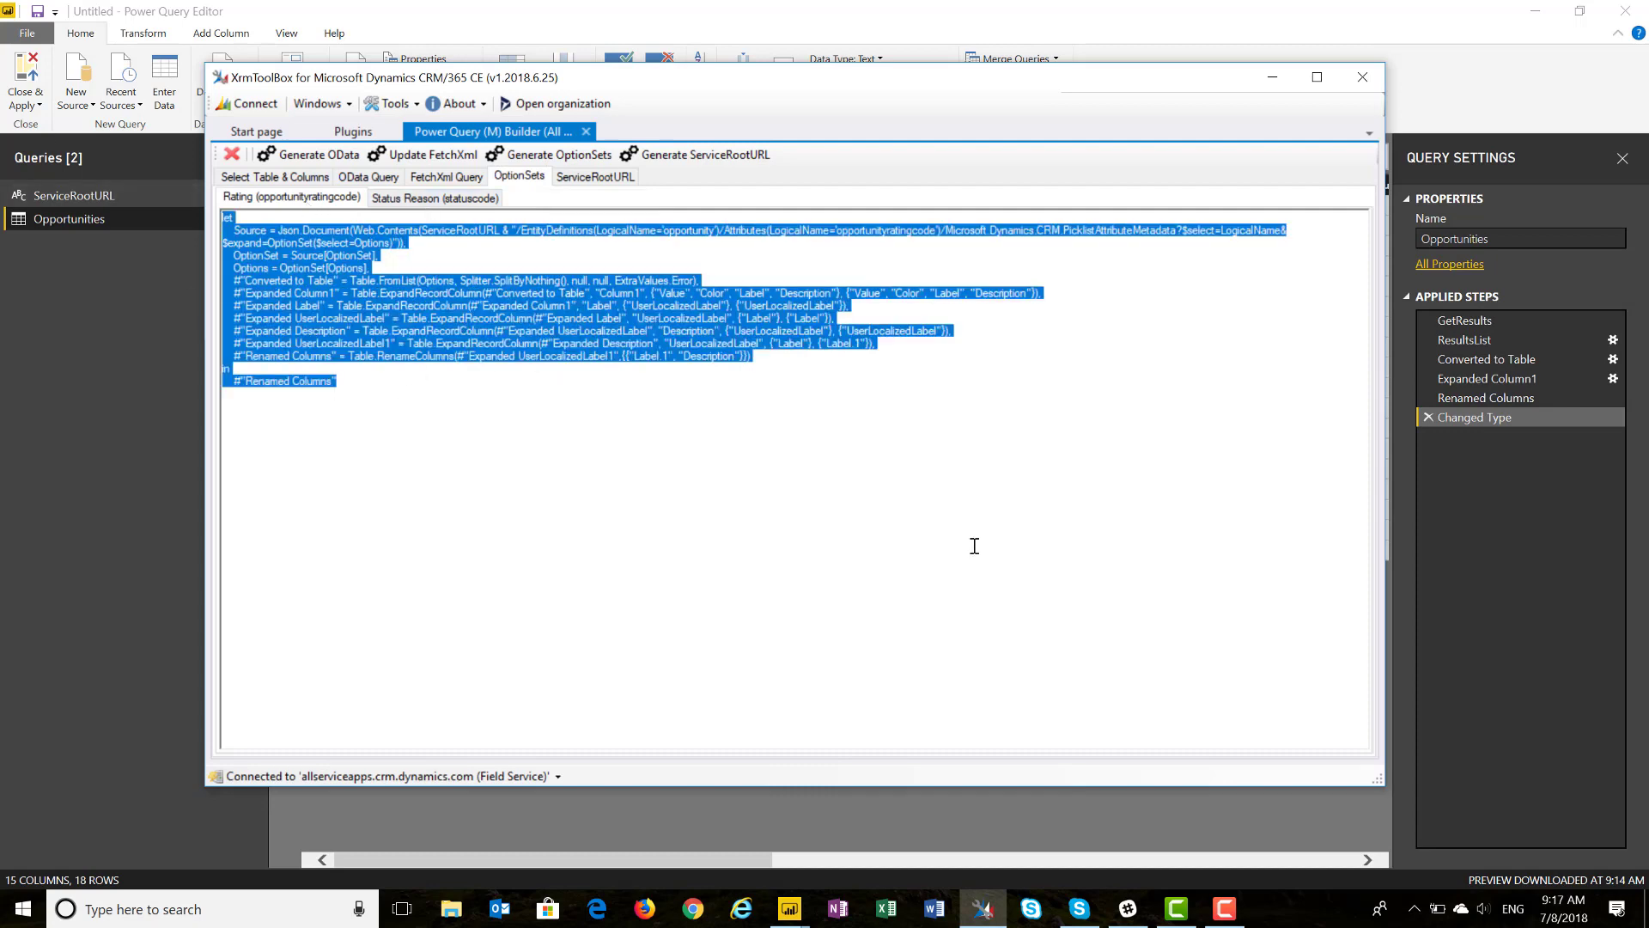
Step: Switch to the Power Query Editor, add a blank query, and replace its code with the copied Rating option set query
key("alt+Tab")
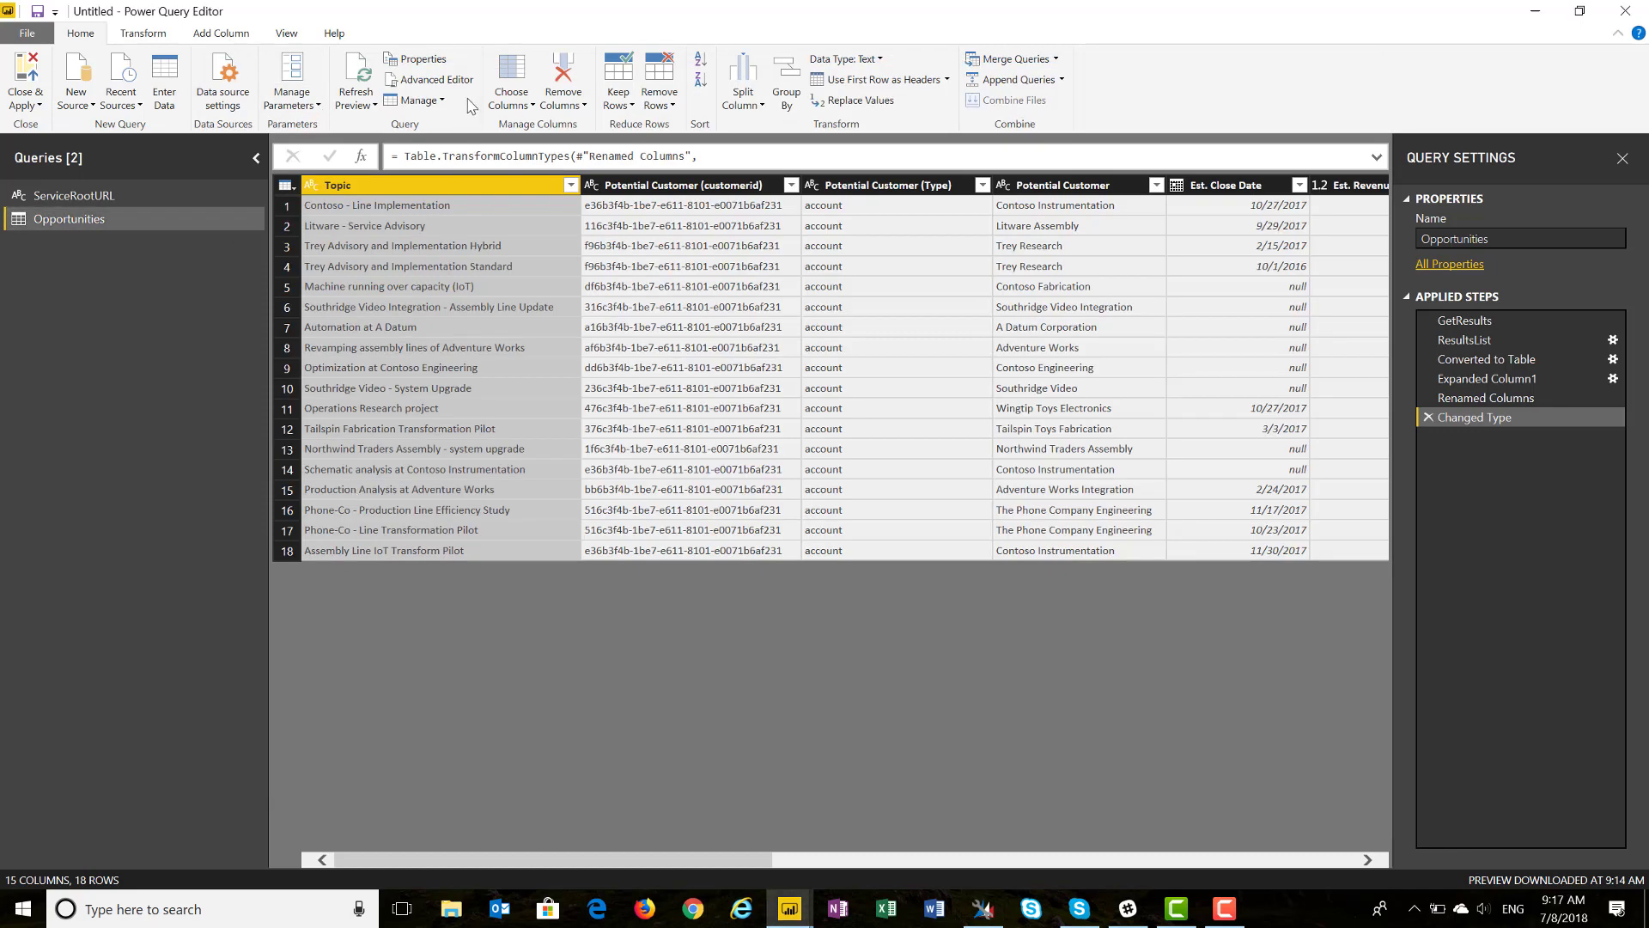
left_click(75, 95)
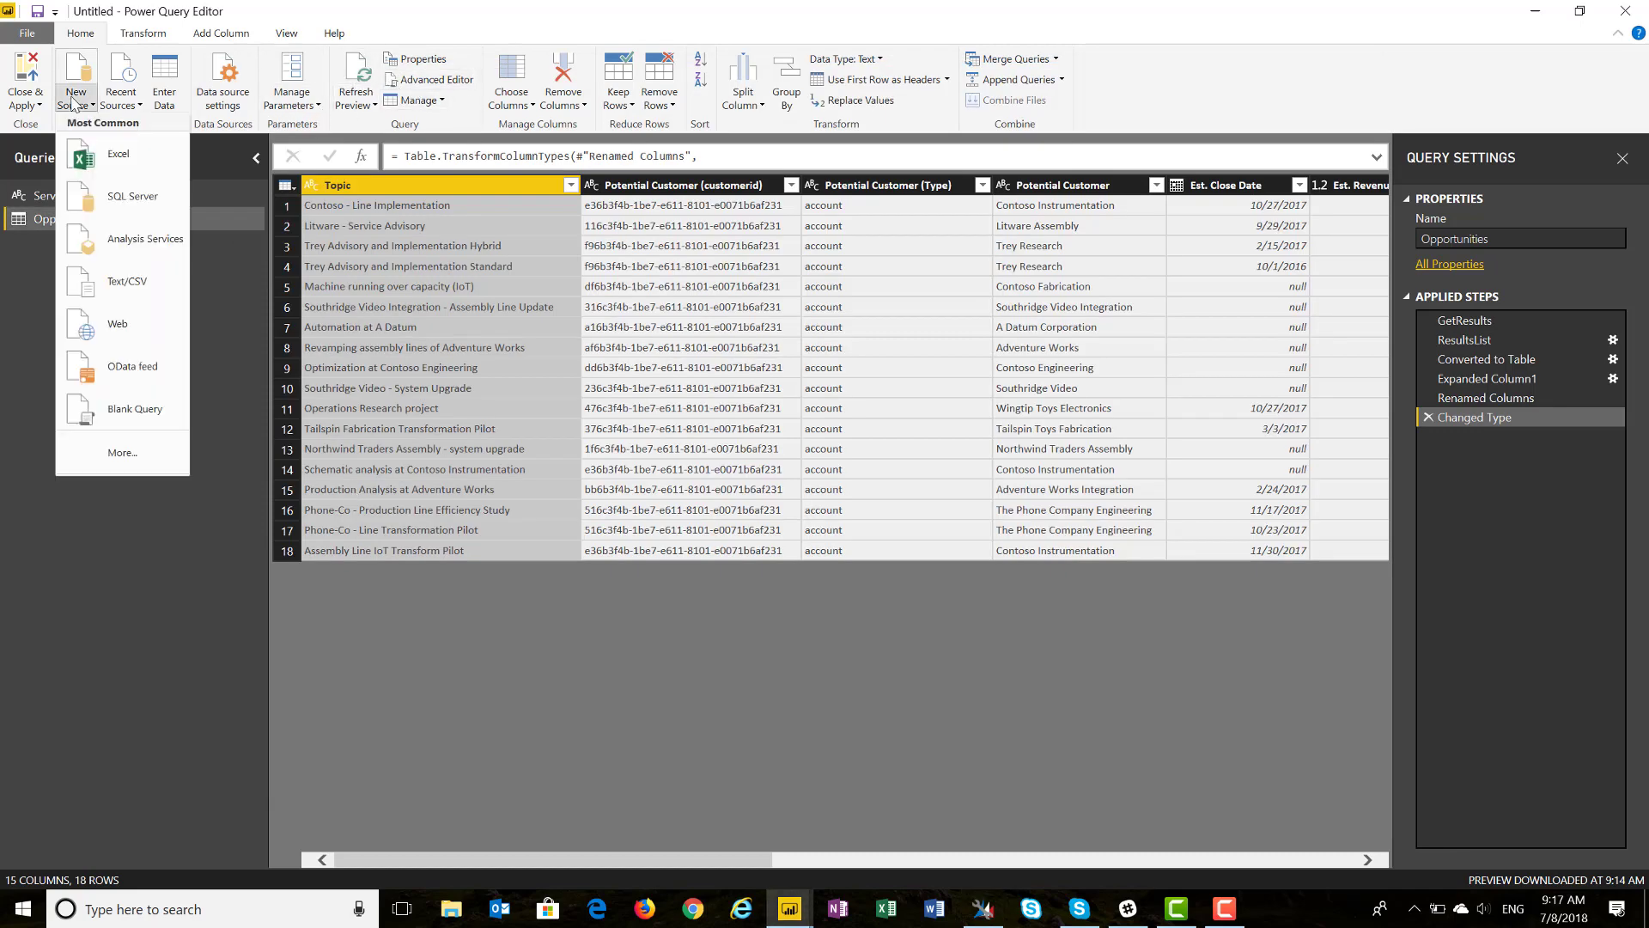
left_click(87, 410)
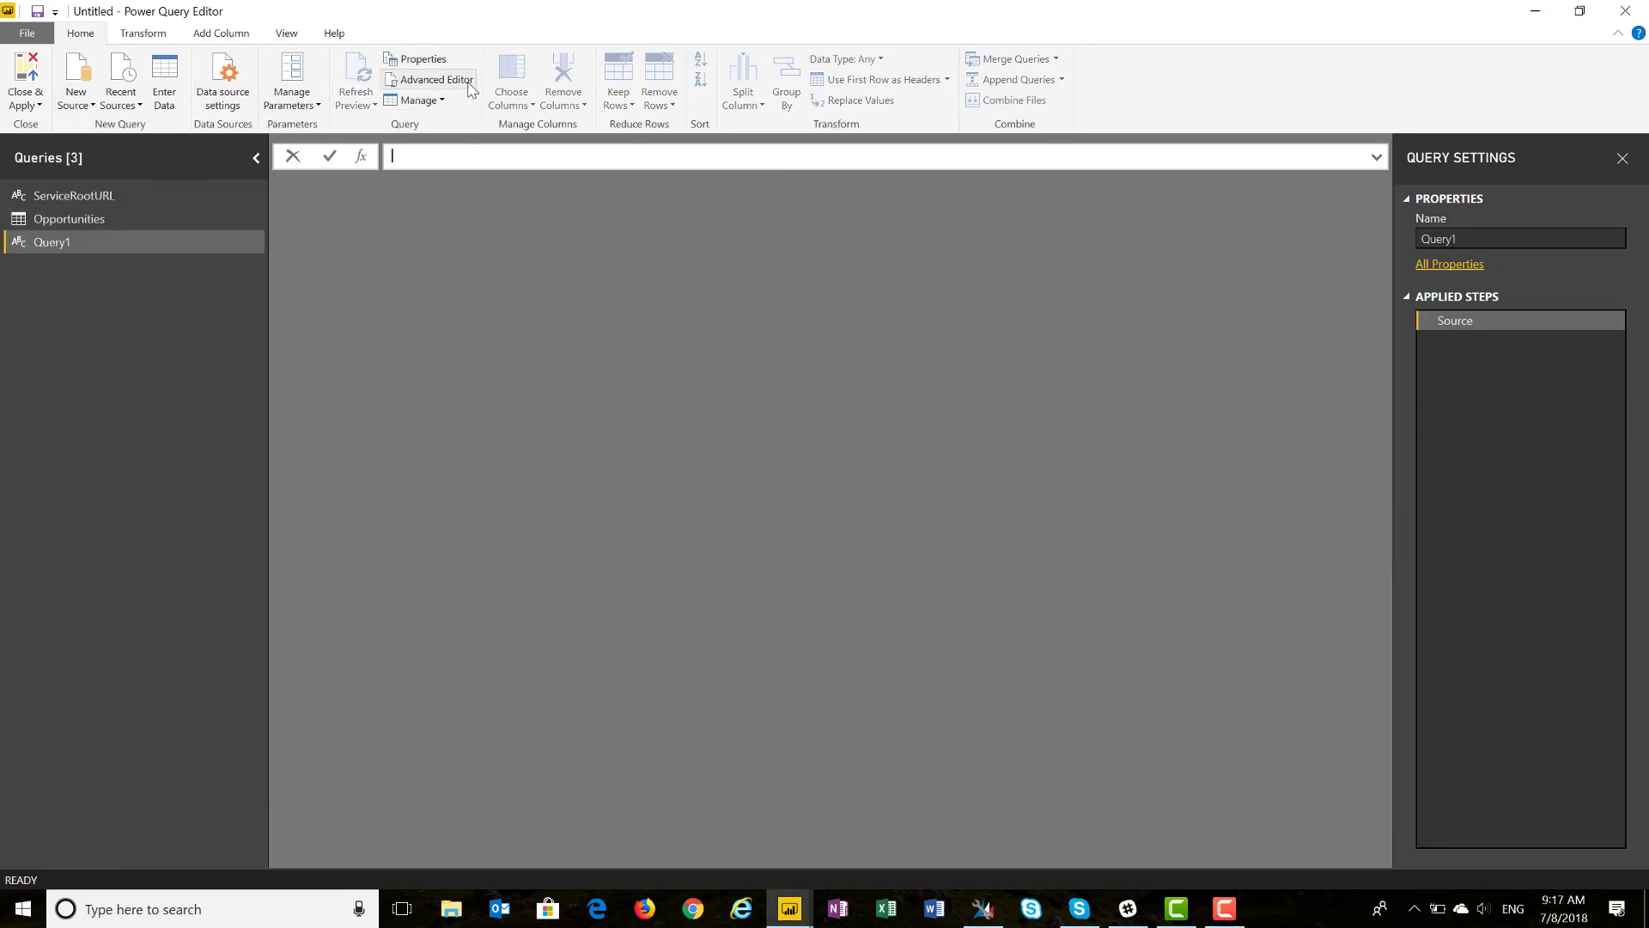
left_click(470, 85)
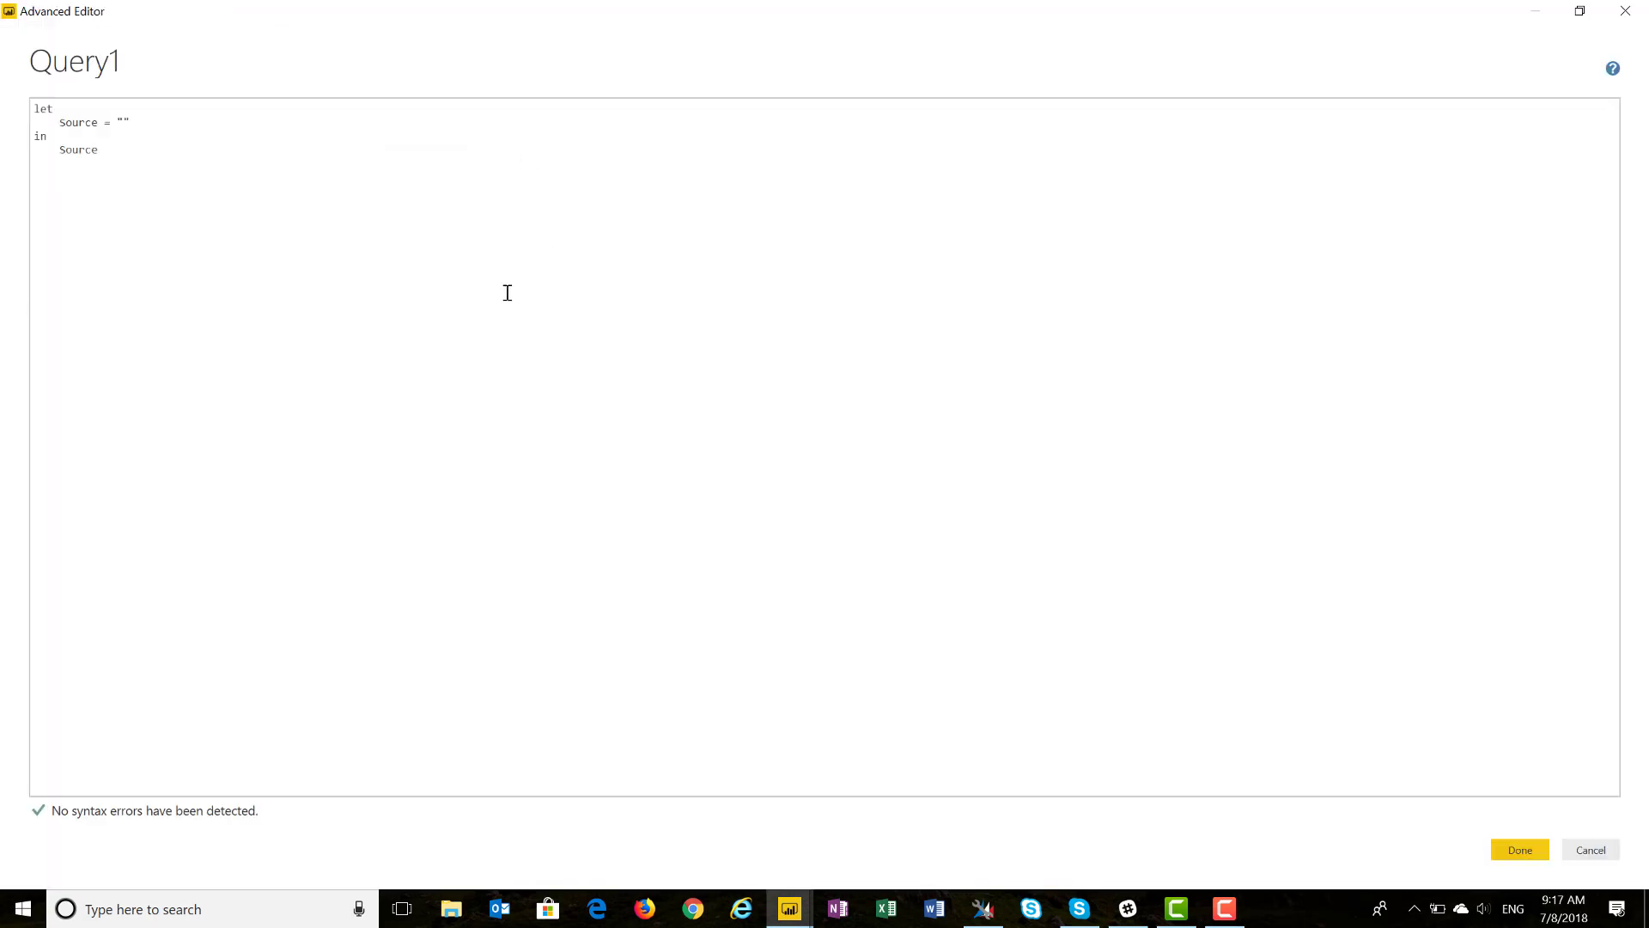
key("ctrl+v")
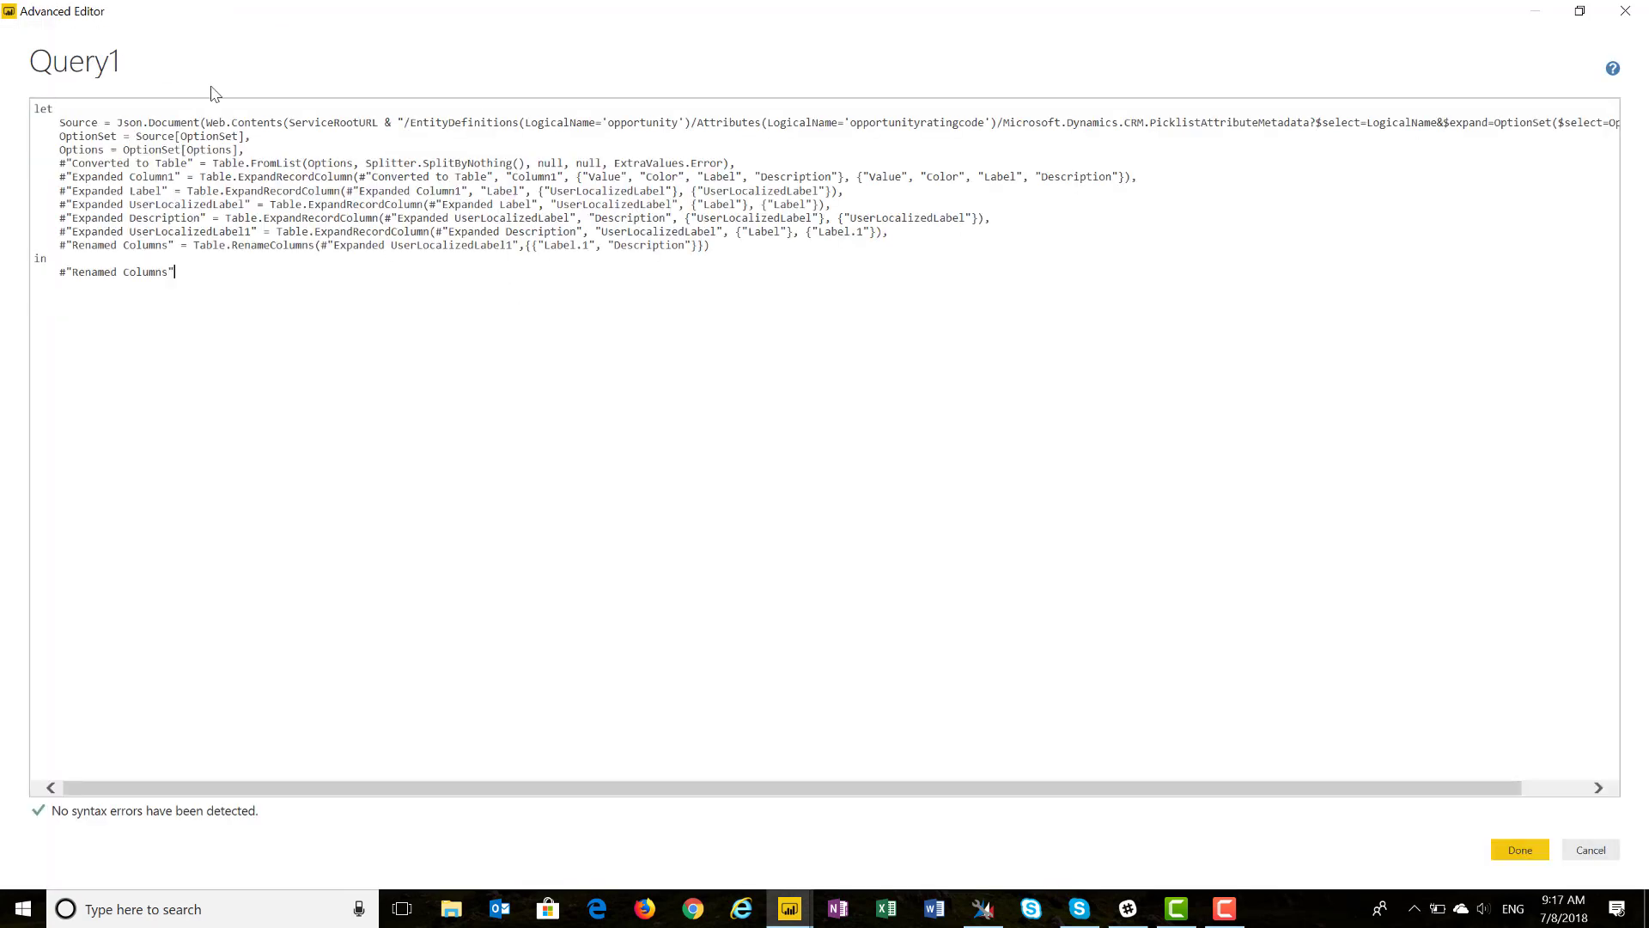
left_click(1518, 850)
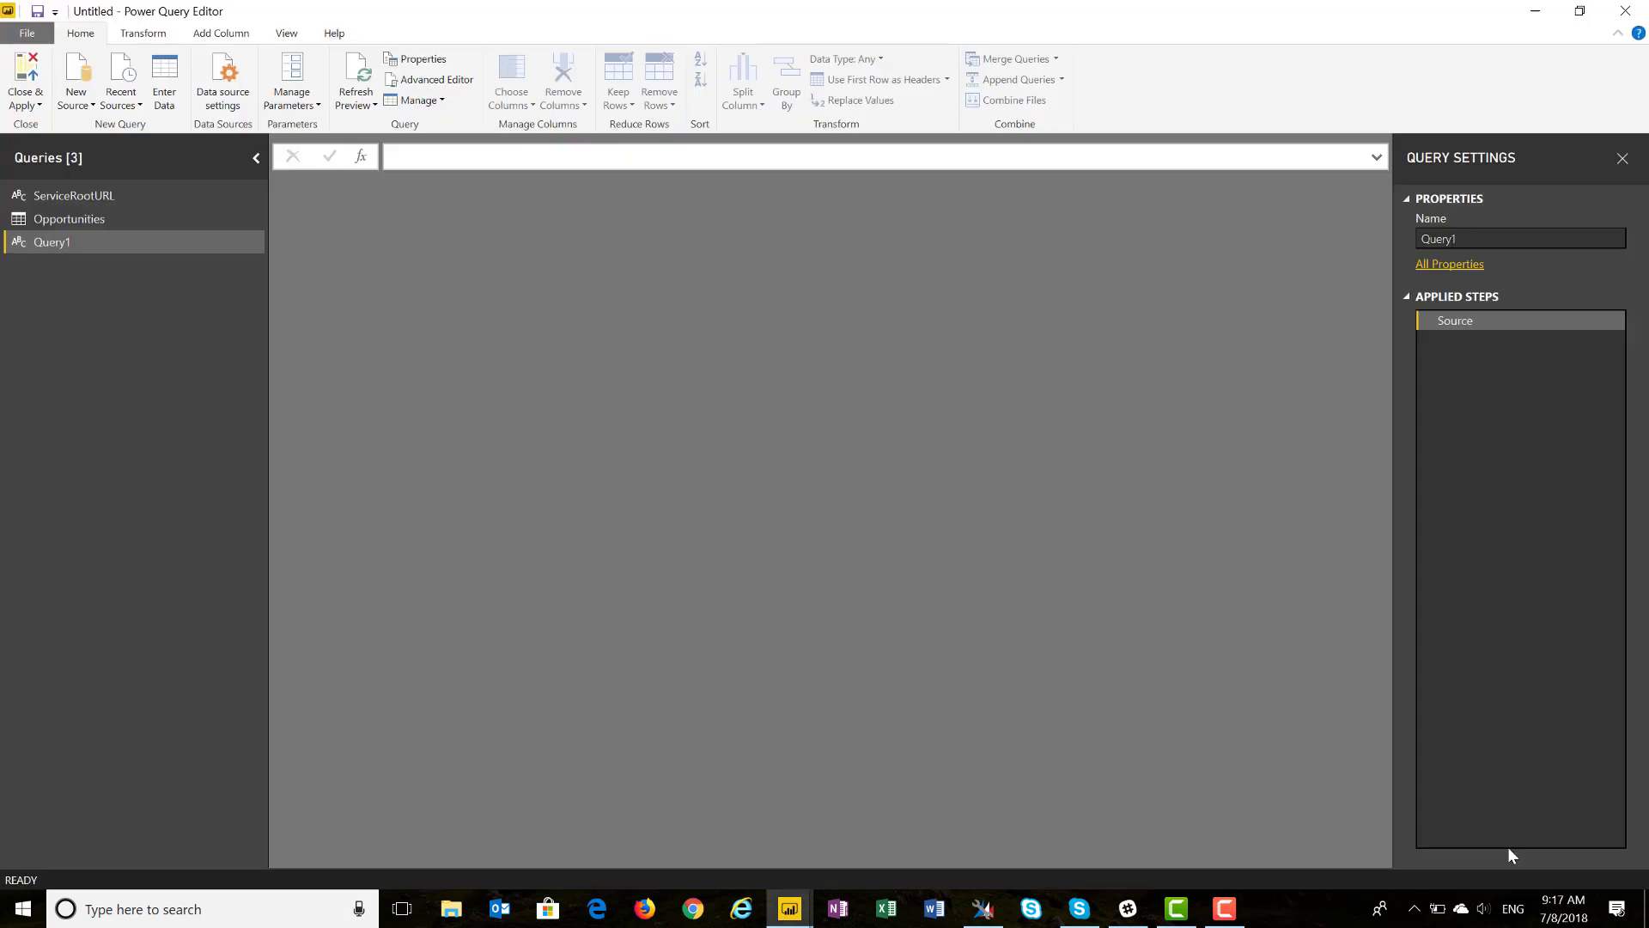
Step: Rename the new option set query as ratingcode
double_click(55, 244)
type("ratingcode")
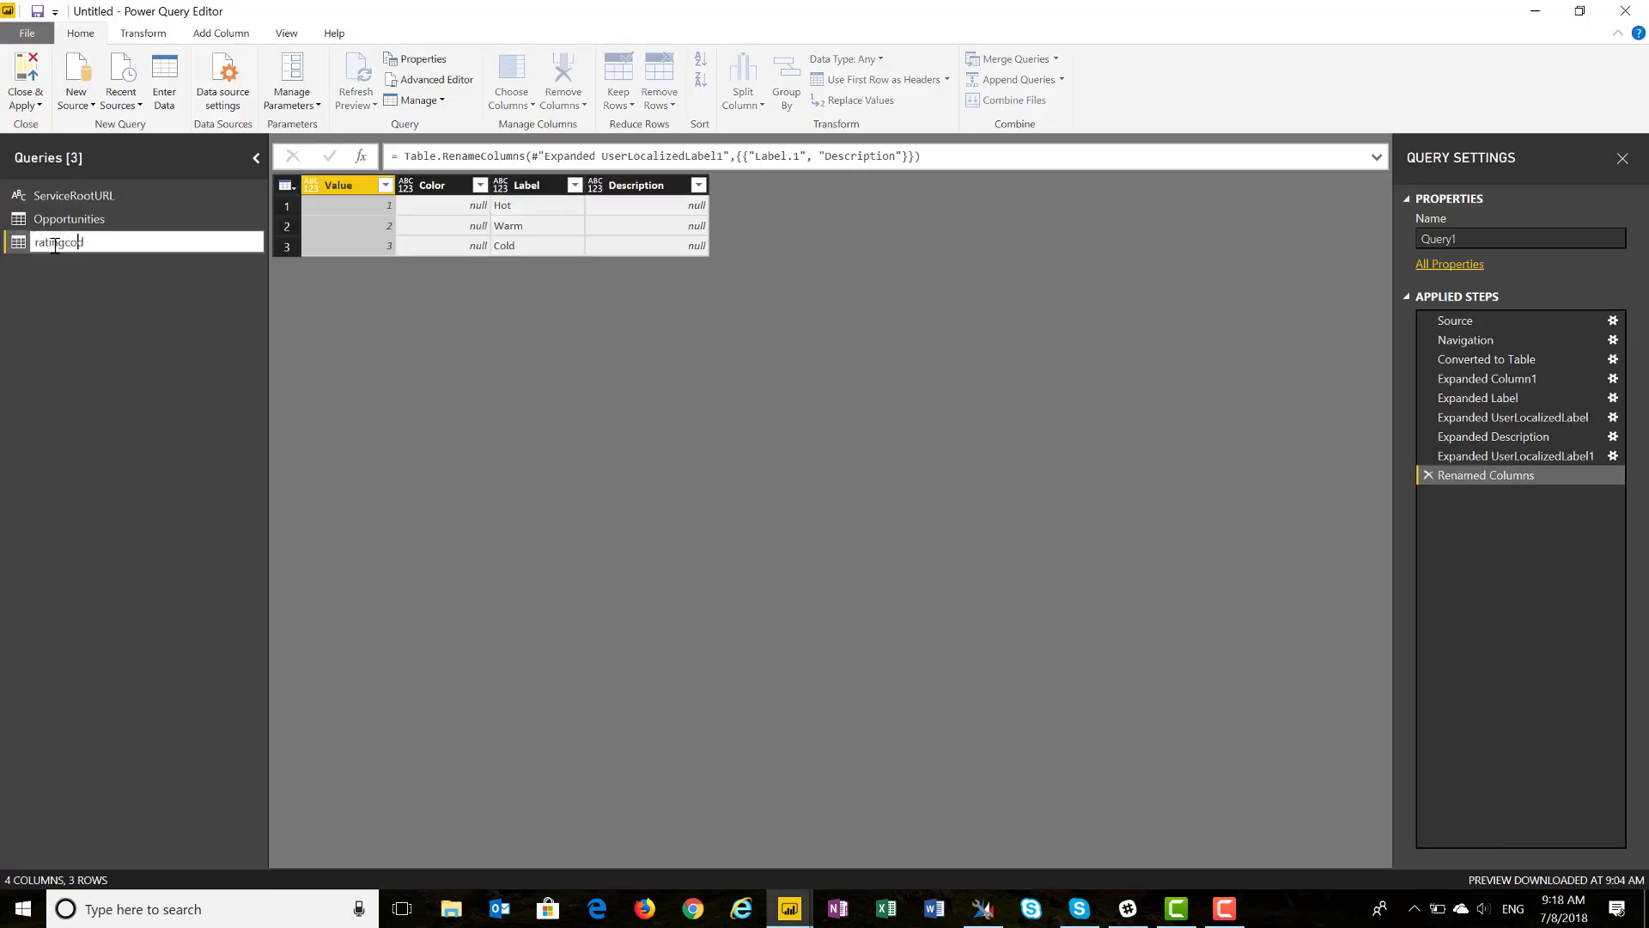
key("Return")
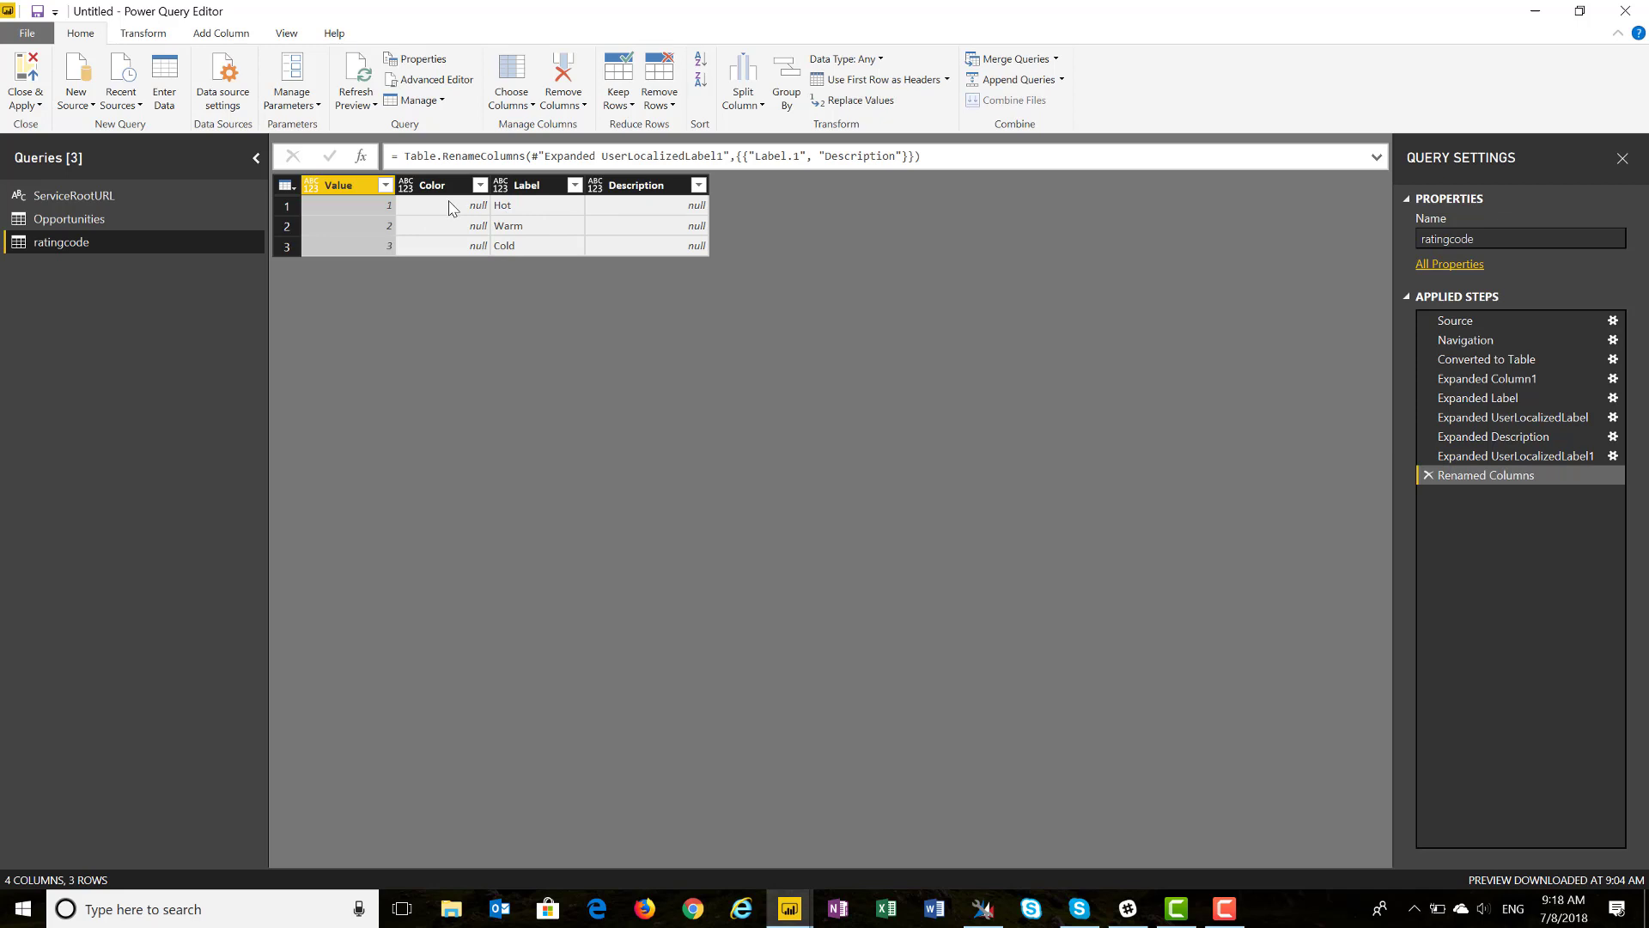
Step: Remove the Rating (opportunityratingcode) column from the Opportunities query and check the remaining Rating label column
left_click(71, 219)
scroll(996, 375, "right", 5)
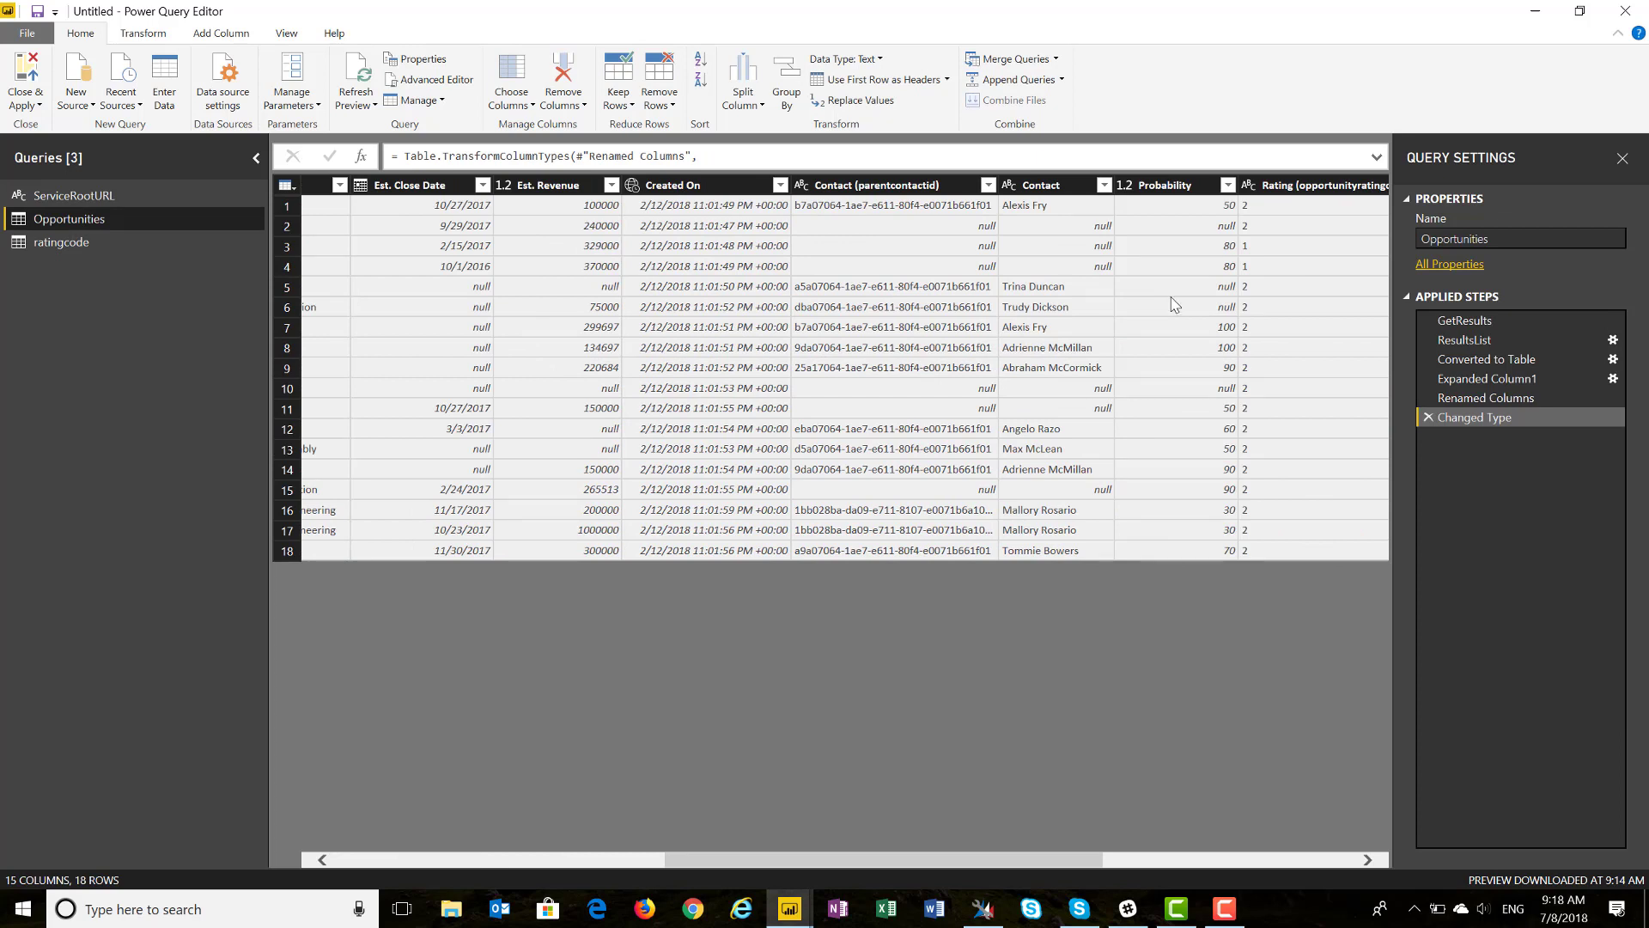
scroll(1175, 303, "right", 2)
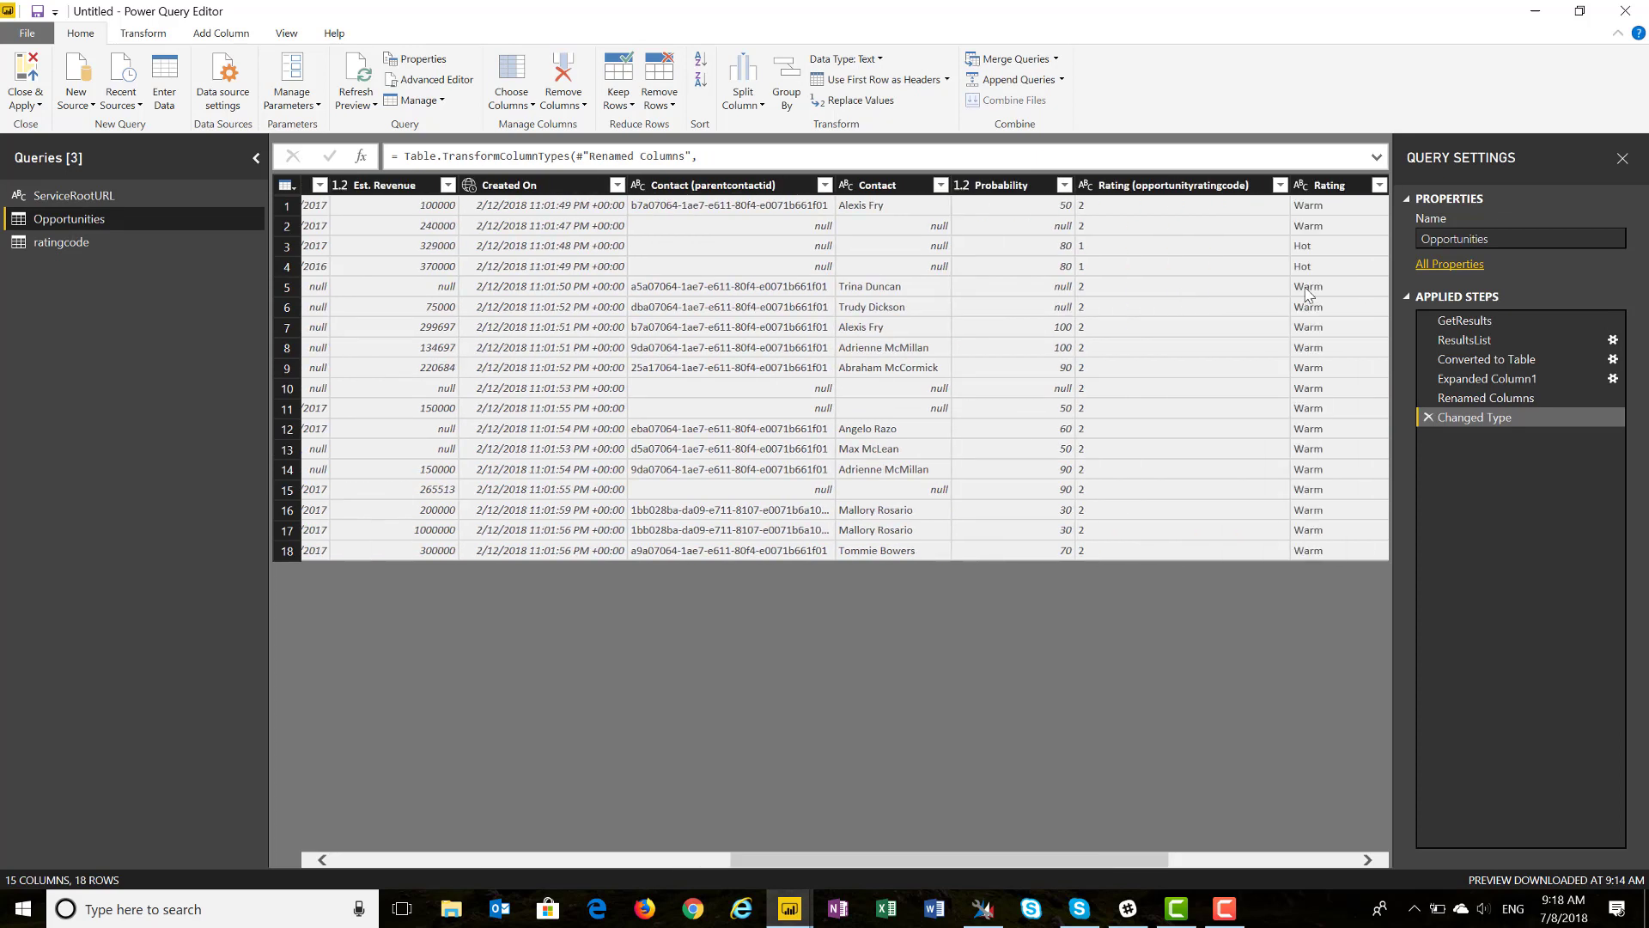
scroll(1307, 295, "right", 2)
left_click(987, 185)
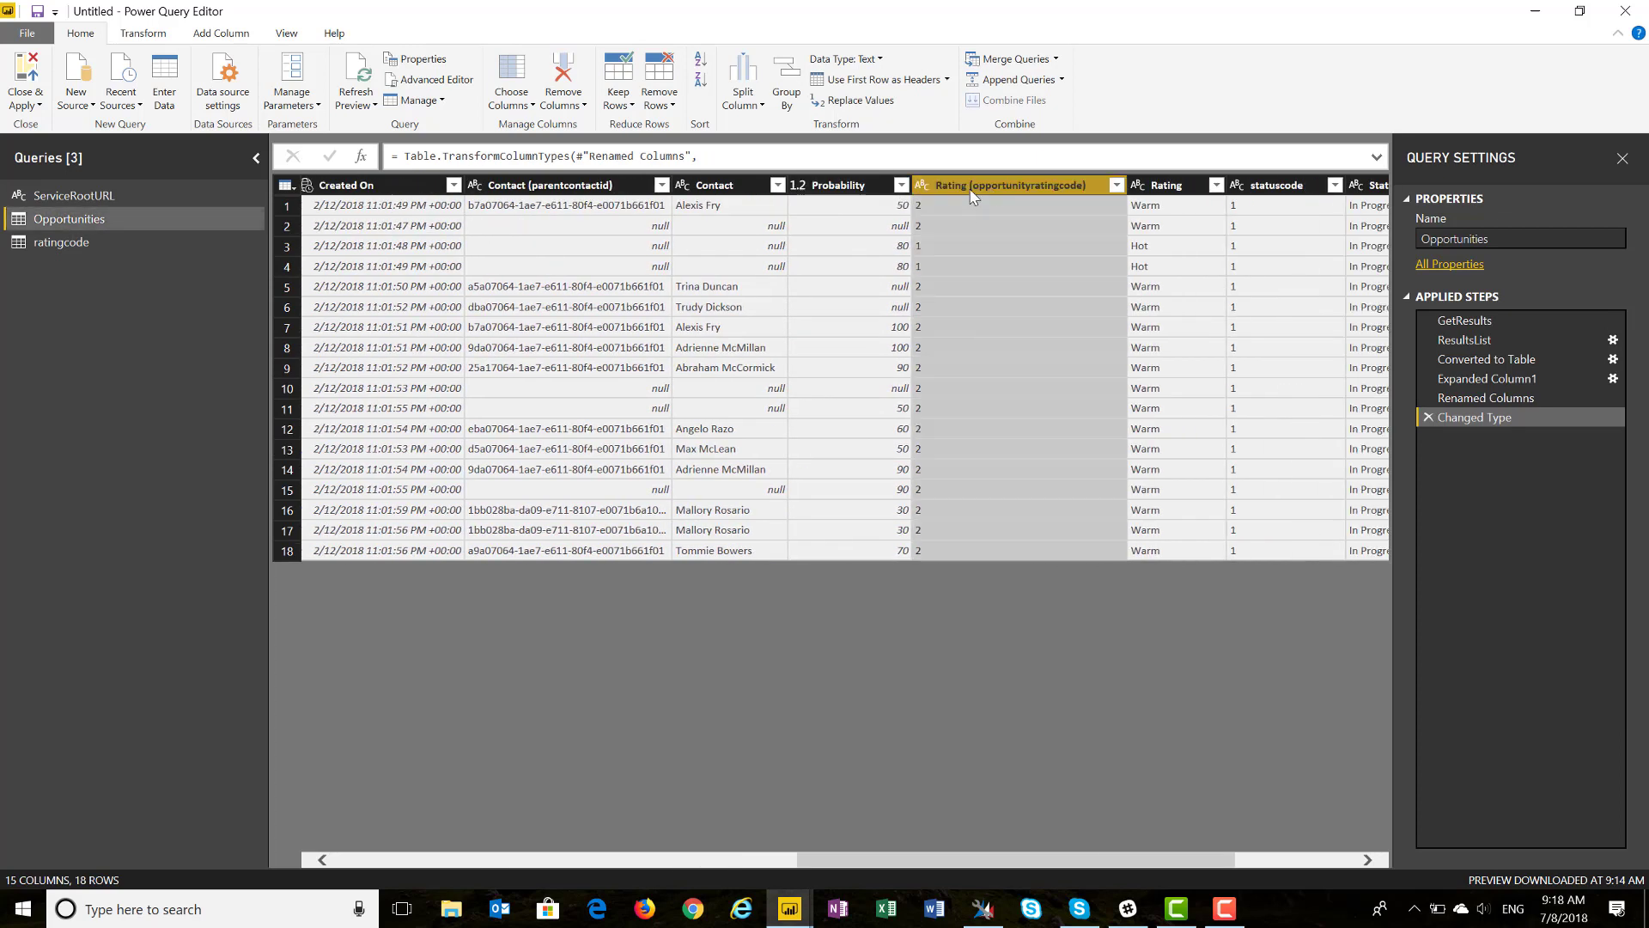
right_click(971, 191)
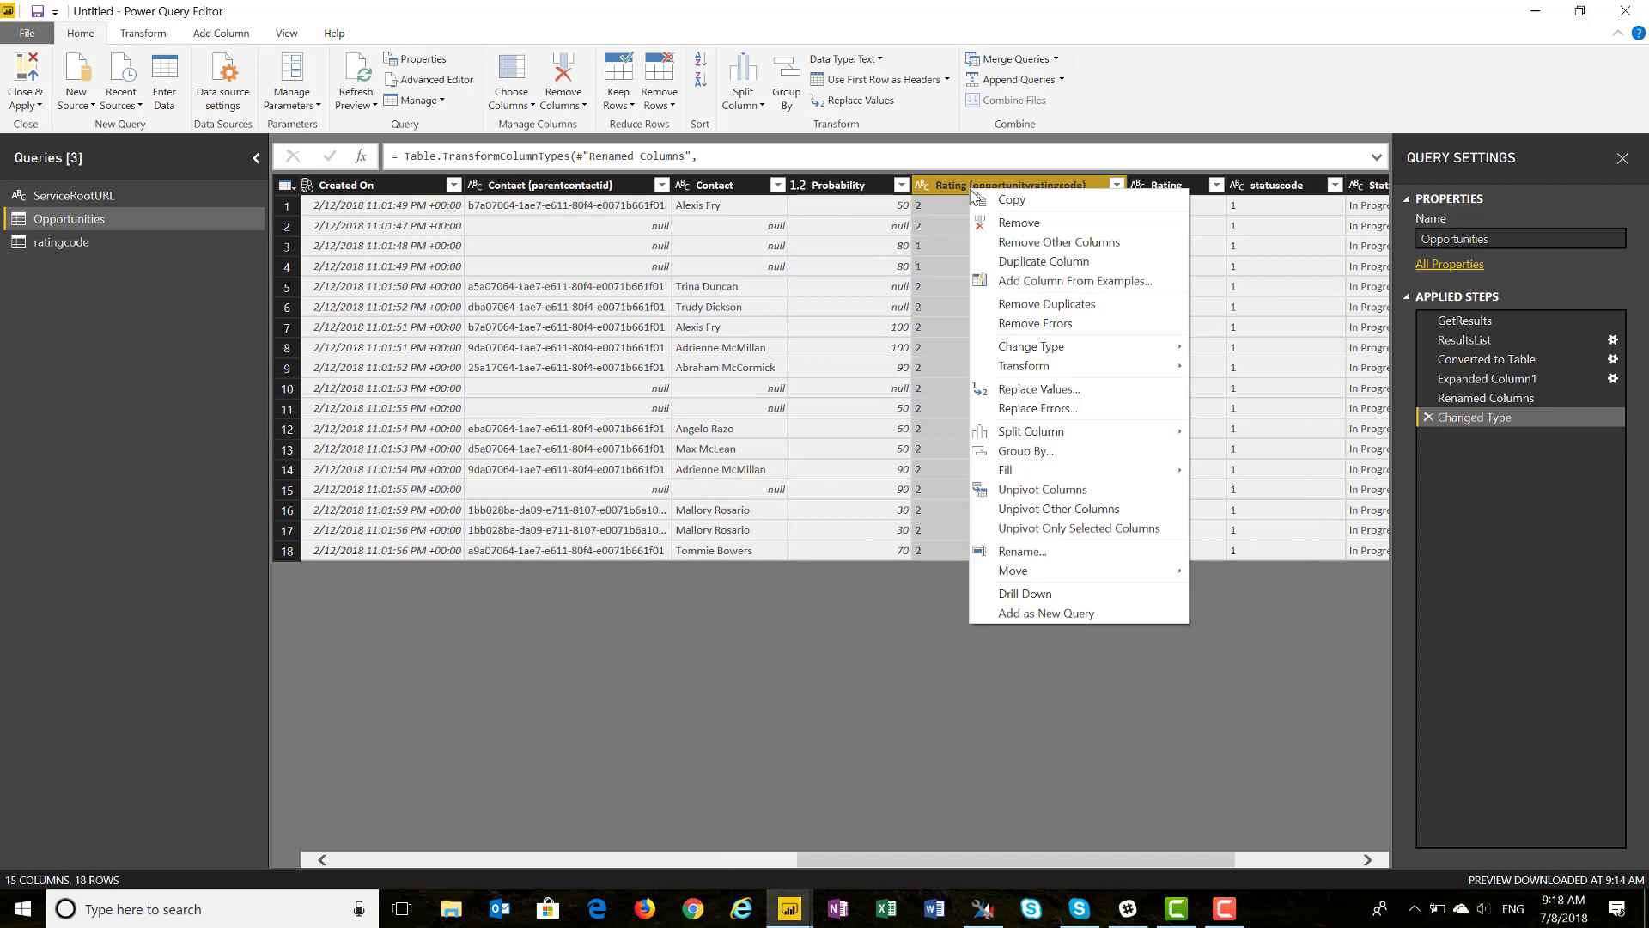
left_click(1020, 223)
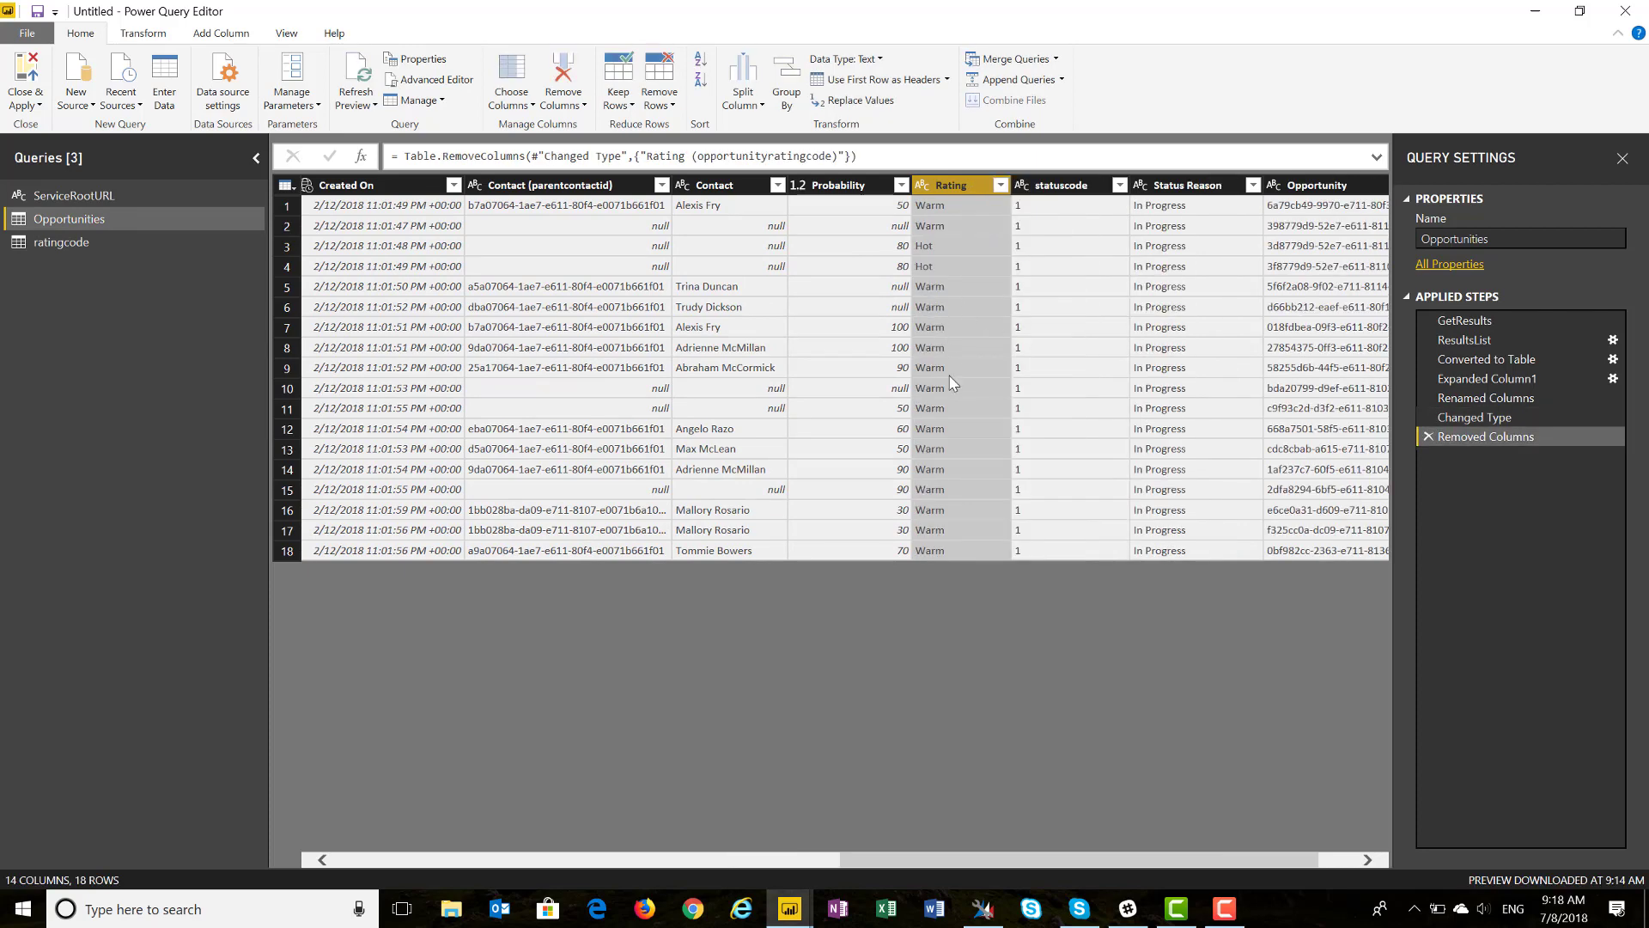
left_click(969, 449)
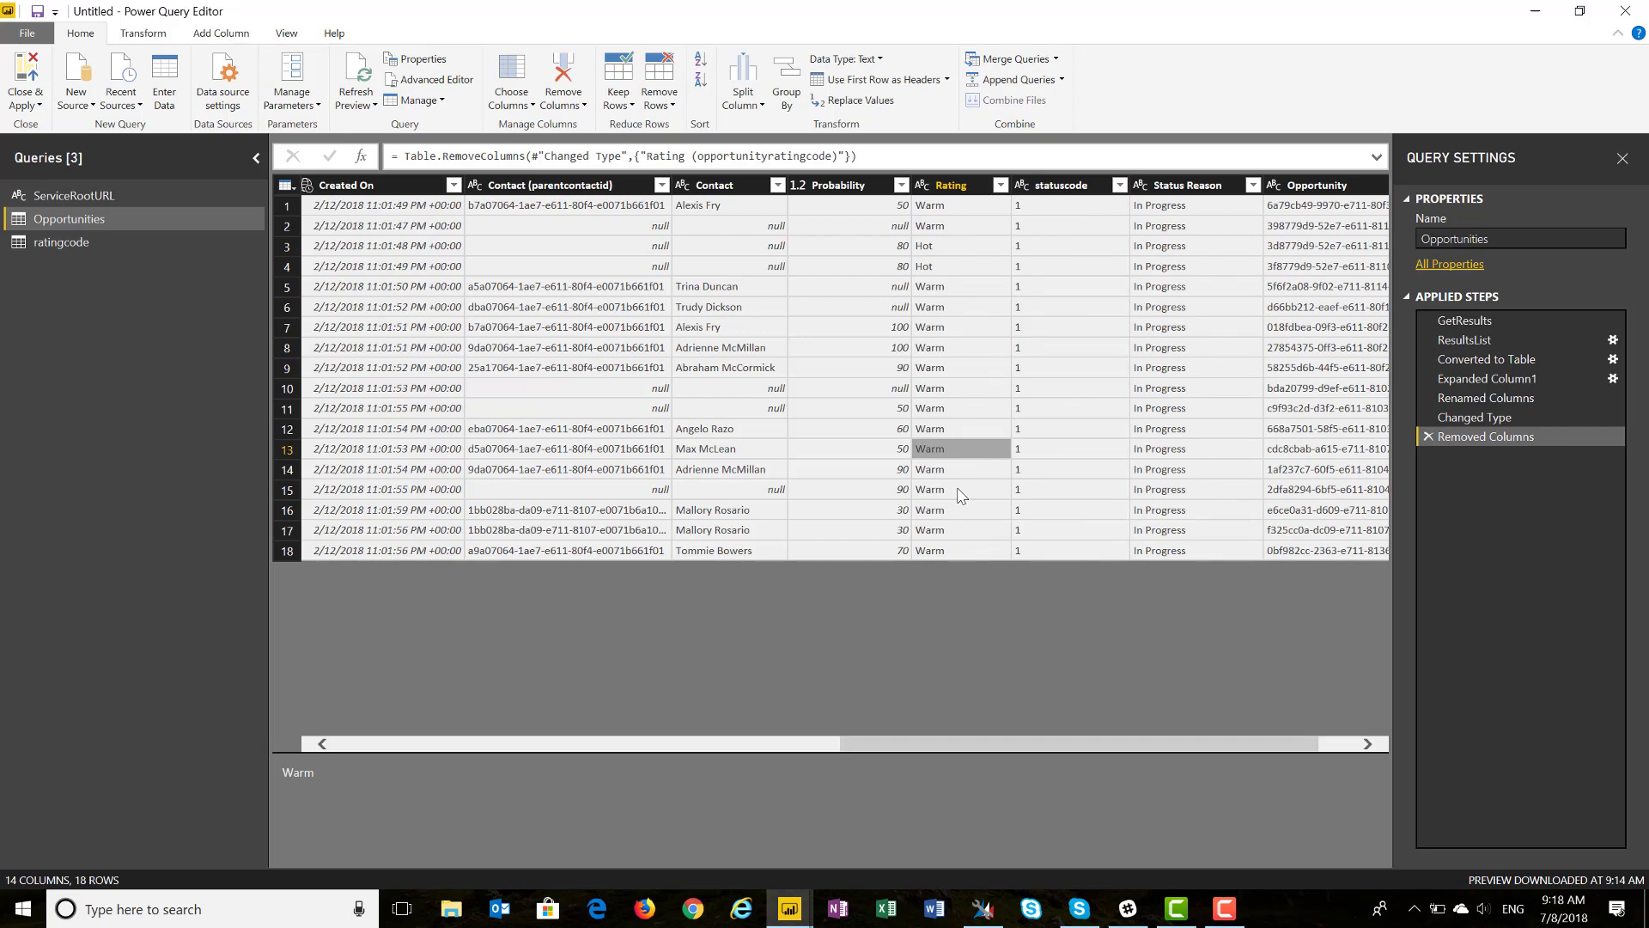
Step: Switch to XrmToolBox and reopen the table and column selection for the Opportunity entity
left_click(983, 908)
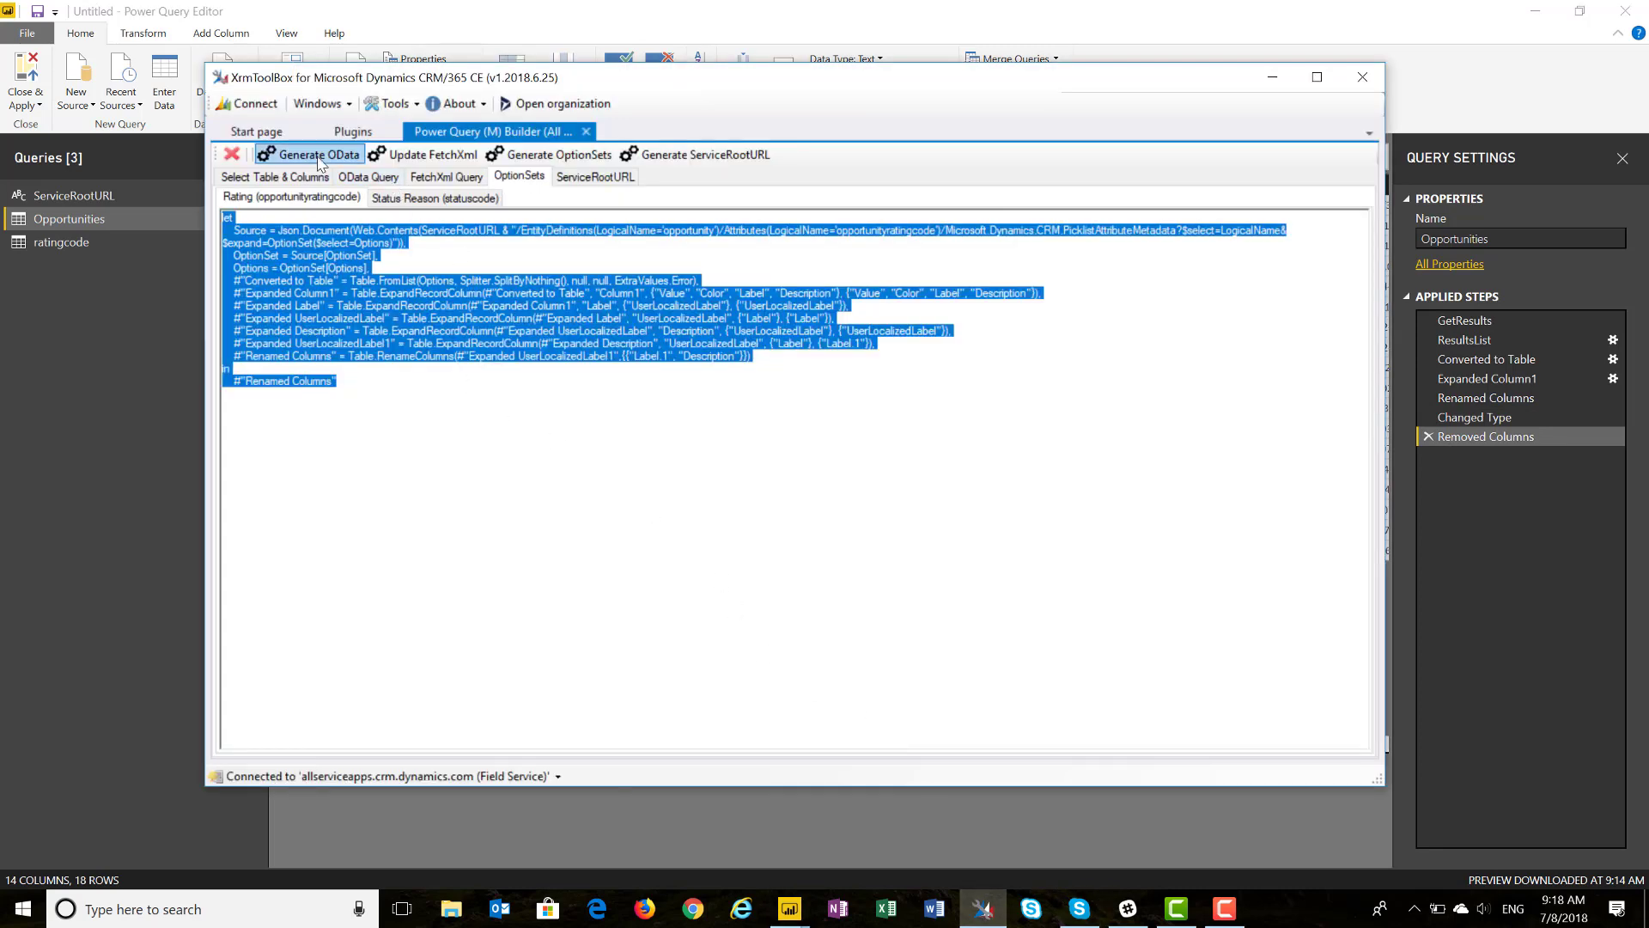
left_click(294, 177)
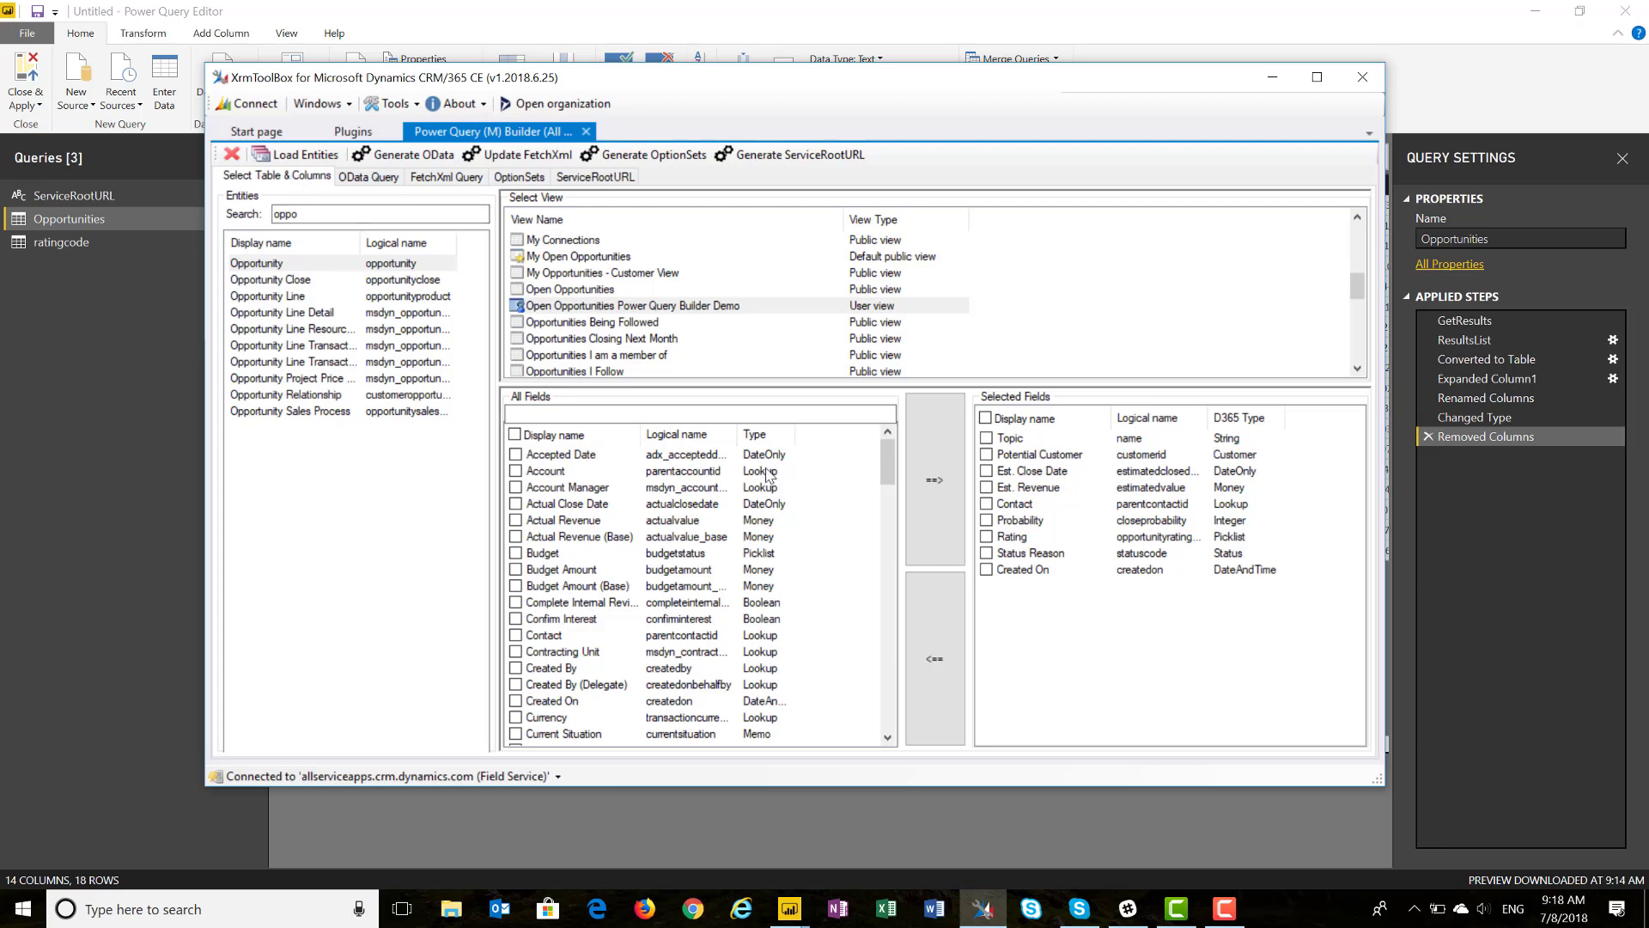